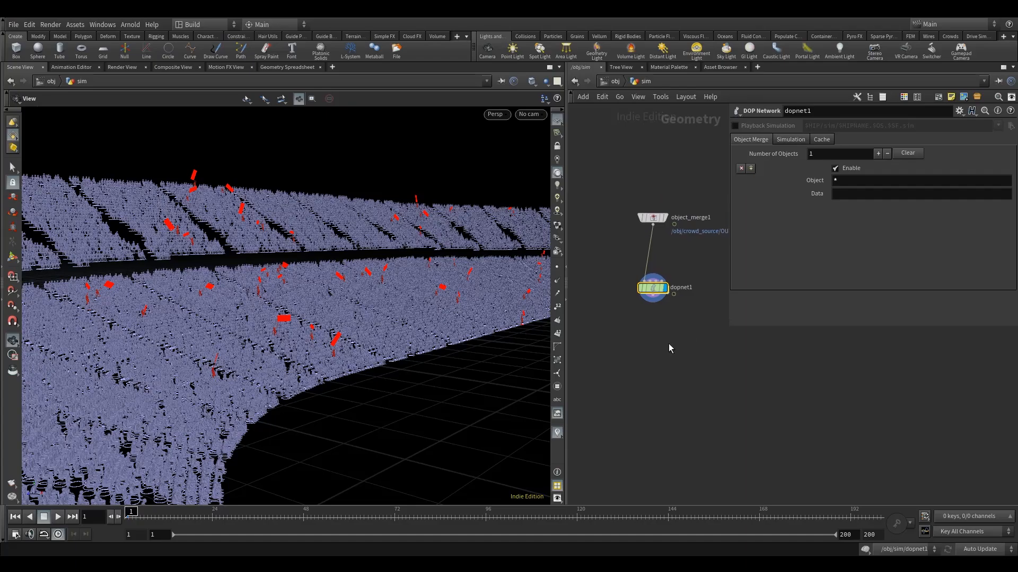
# Add a Split node below the DOP network, connected to its output
pyautogui.press('Tab')
pyautogui.write('spli')
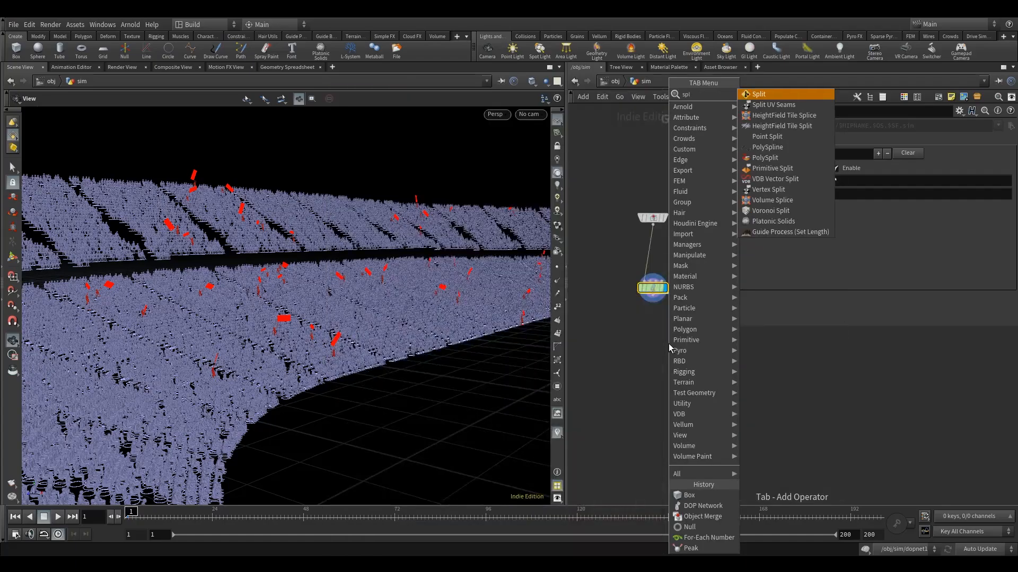
pyautogui.click(771, 97)
pyautogui.click(652, 313)
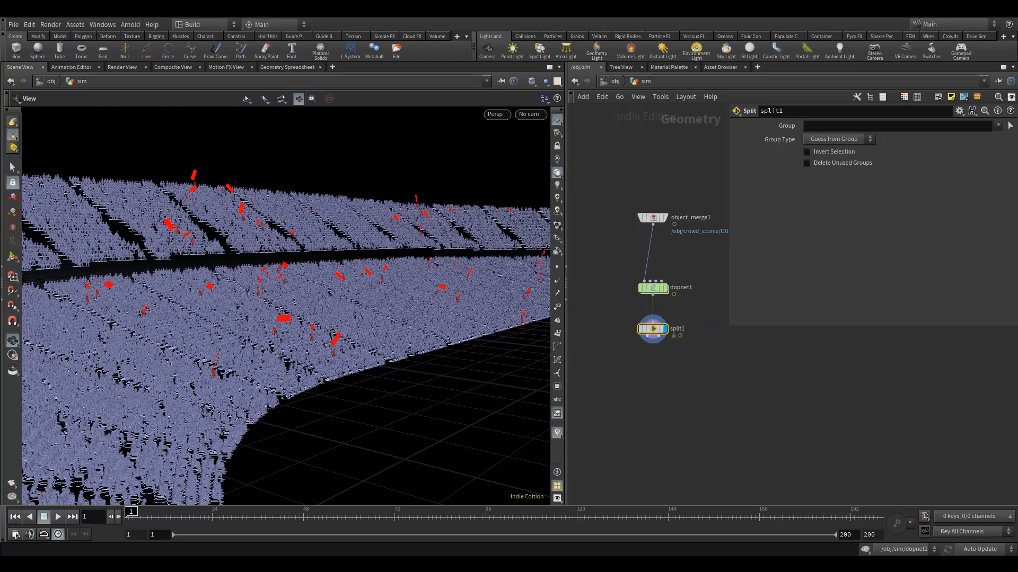
pyautogui.click(867, 126)
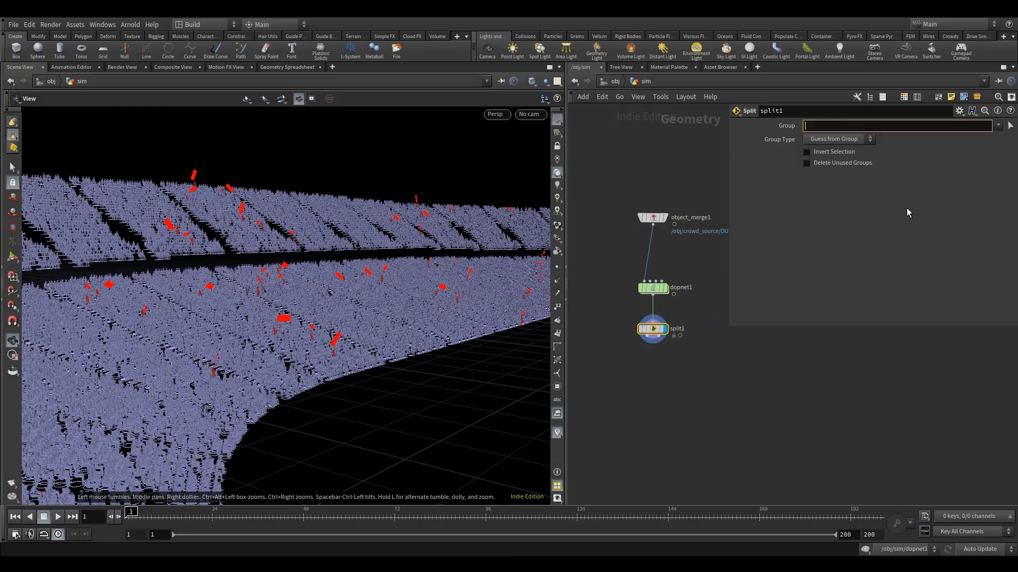
pyautogui.write('@state==*wave*')
pyautogui.press('Return')
pyautogui.moveTo(629, 367); pyautogui.dragTo(676, 308)
pyautogui.click(838, 139)
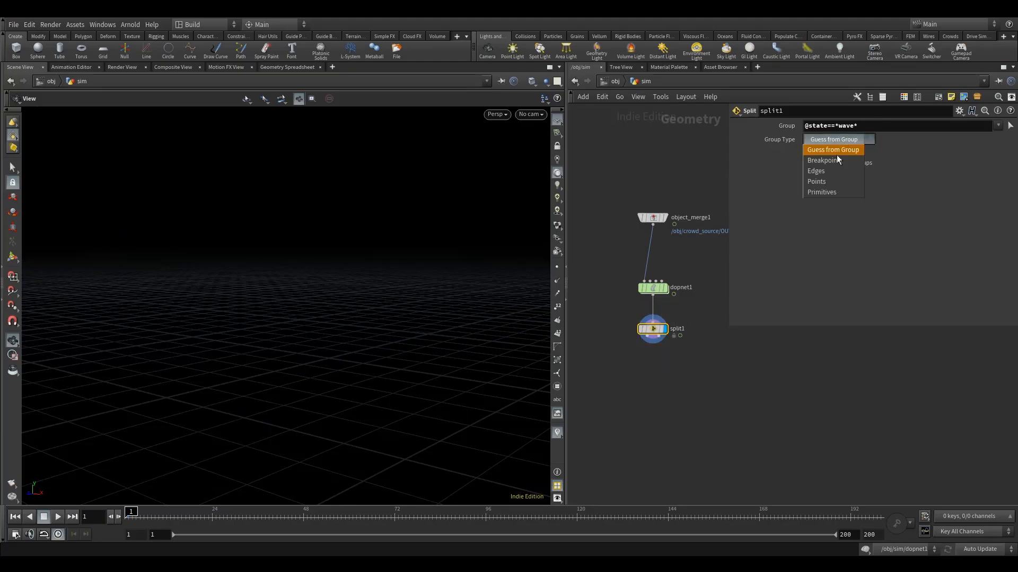
pyautogui.click(824, 182)
pyautogui.moveTo(325, 271); pyautogui.dragTo(310, 342, button='right')
pyautogui.moveTo(308, 314)
pyautogui.mouseDown()
pyautogui.moveTo(254, 292)
pyautogui.moveTo(307, 334)
pyautogui.mouseUp()
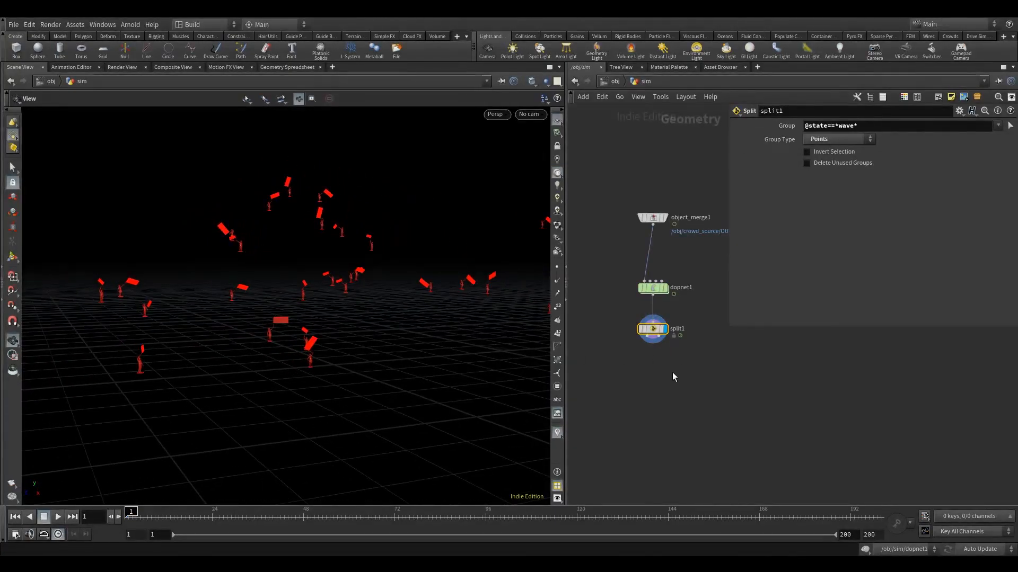
# Enlarge the network editor area and place an Attribute Randomize node below the Split node
pyautogui.scroll(-5, 673, 373)
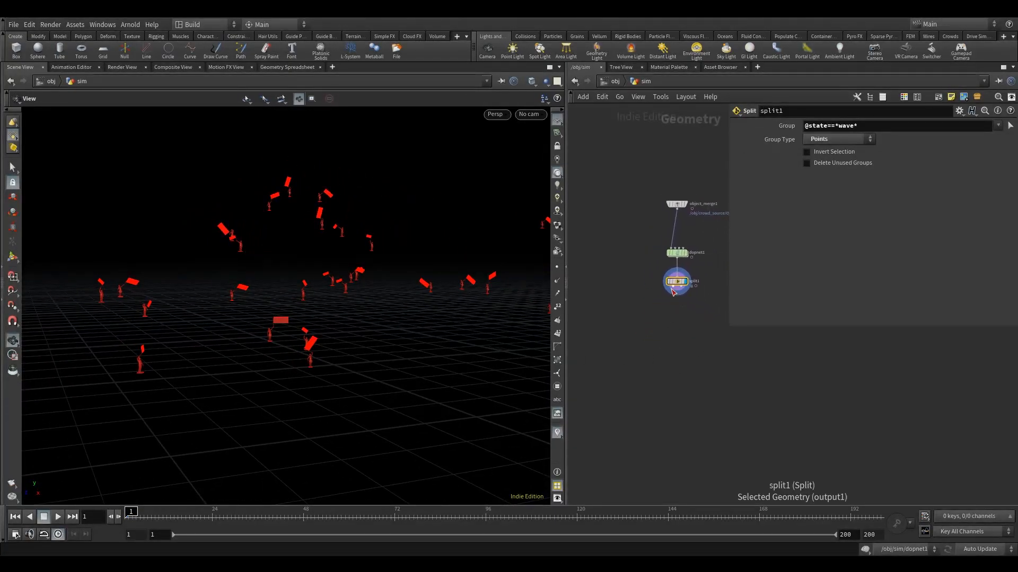
pyautogui.scroll(-2, 636, 326)
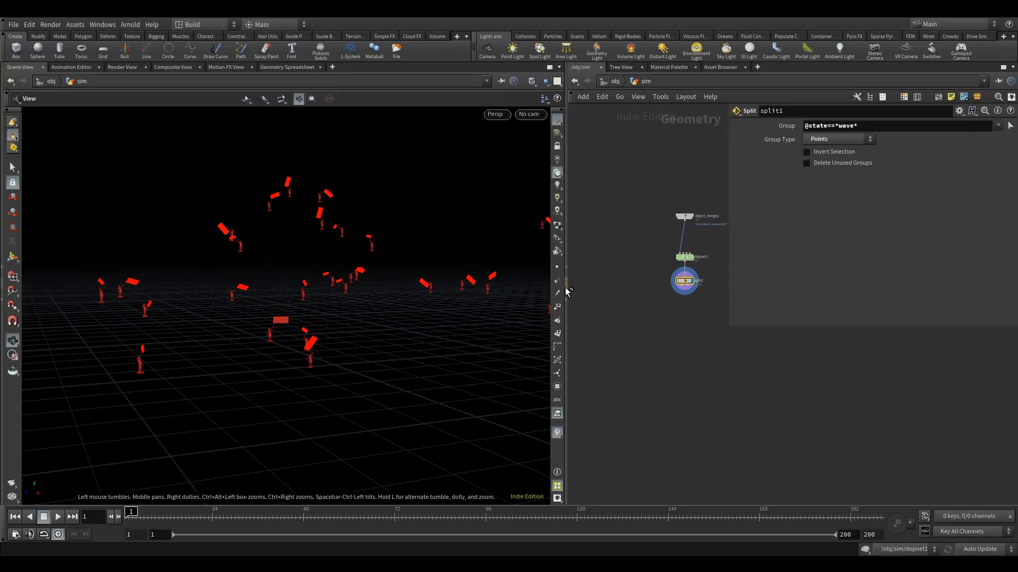
pyautogui.moveTo(566, 291); pyautogui.dragTo(434, 305)
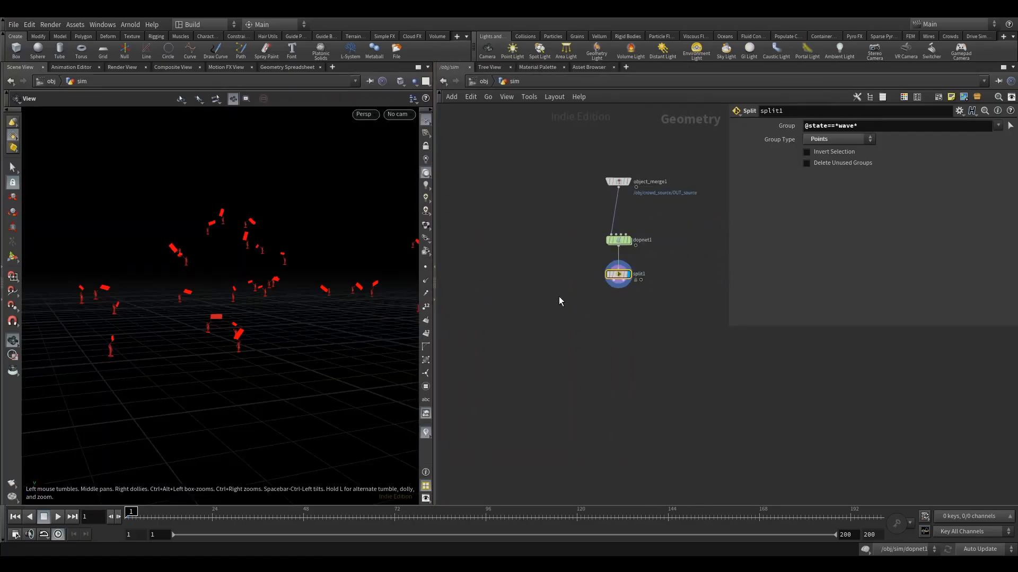
pyautogui.moveTo(558, 296); pyautogui.dragTo(594, 295, button='middle')
pyautogui.moveTo(239, 303); pyautogui.dragTo(318, 289)
pyautogui.press('Tab')
pyautogui.write('a')
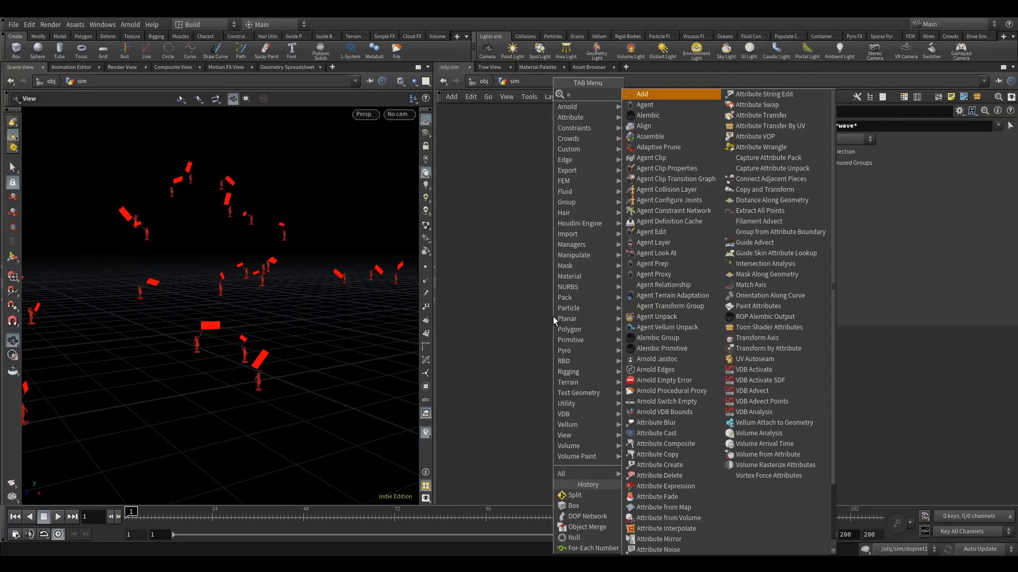
pyautogui.write('r')
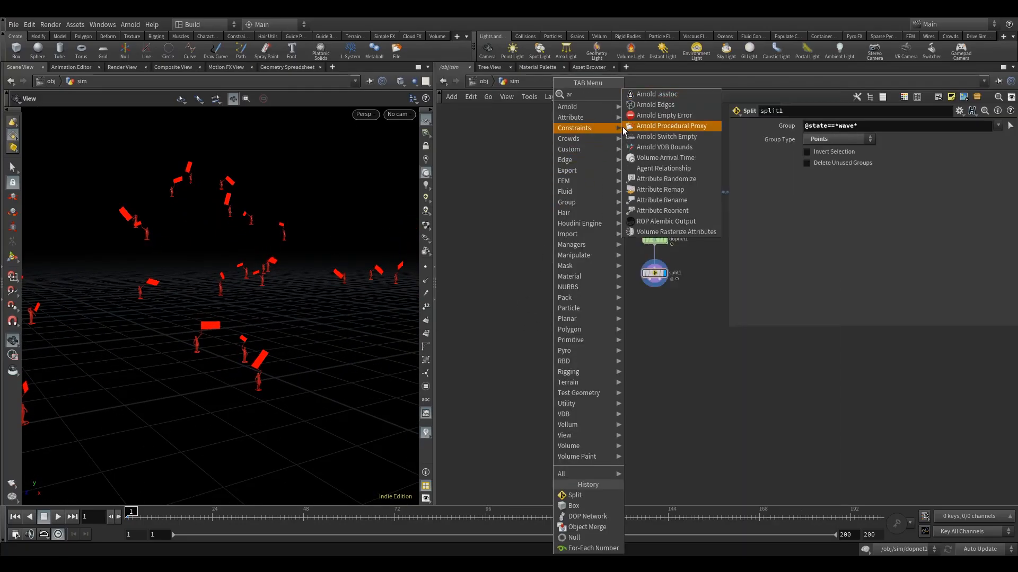
pyautogui.click(671, 182)
pyautogui.click(583, 308)
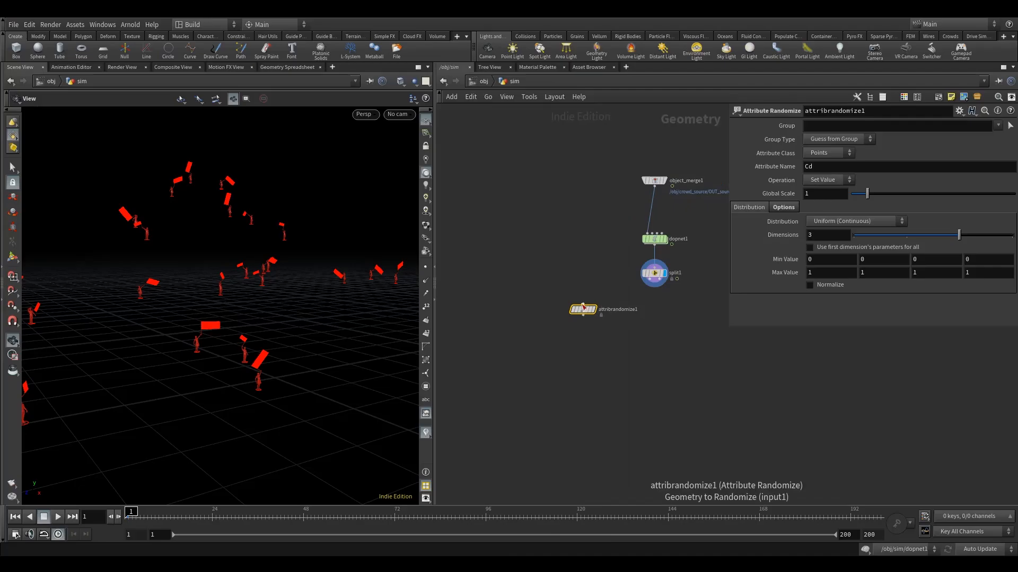
# Connect the Split node's first output to the Attribute Randomize node and display its result
pyautogui.moveTo(583, 311); pyautogui.dragTo(556, 314)
pyautogui.click(571, 303)
pyautogui.moveTo(527, 263); pyautogui.dragTo(649, 281)
pyautogui.click(556, 303)
pyautogui.click(542, 331)
pyautogui.moveTo(545, 323); pyautogui.dragTo(530, 314)
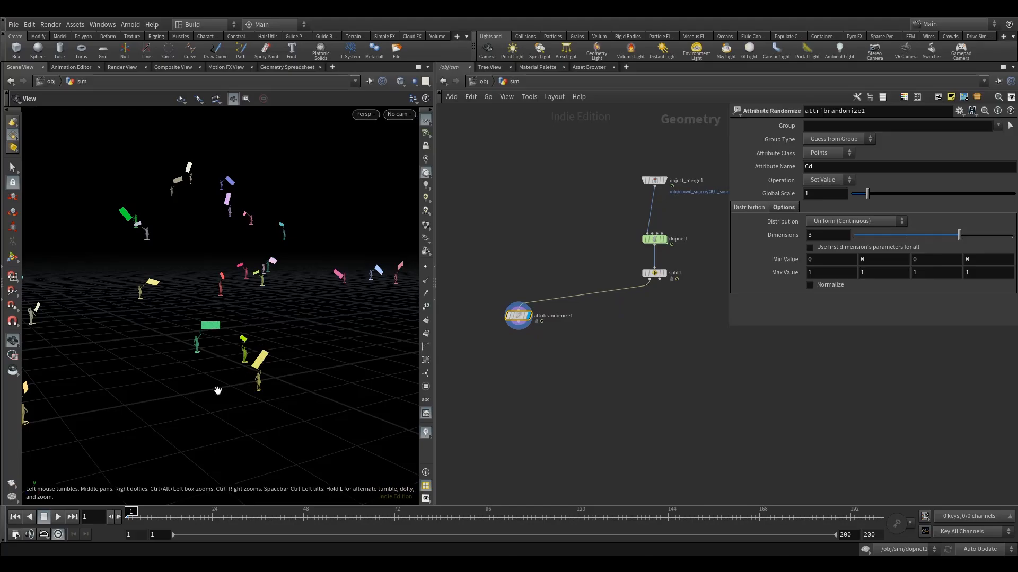
# Switch the colour randomization to a Two Values distribution, with Value A's second component 0.1 and third component 0.9
pyautogui.moveTo(218, 391); pyautogui.dragTo(333, 357, button='right')
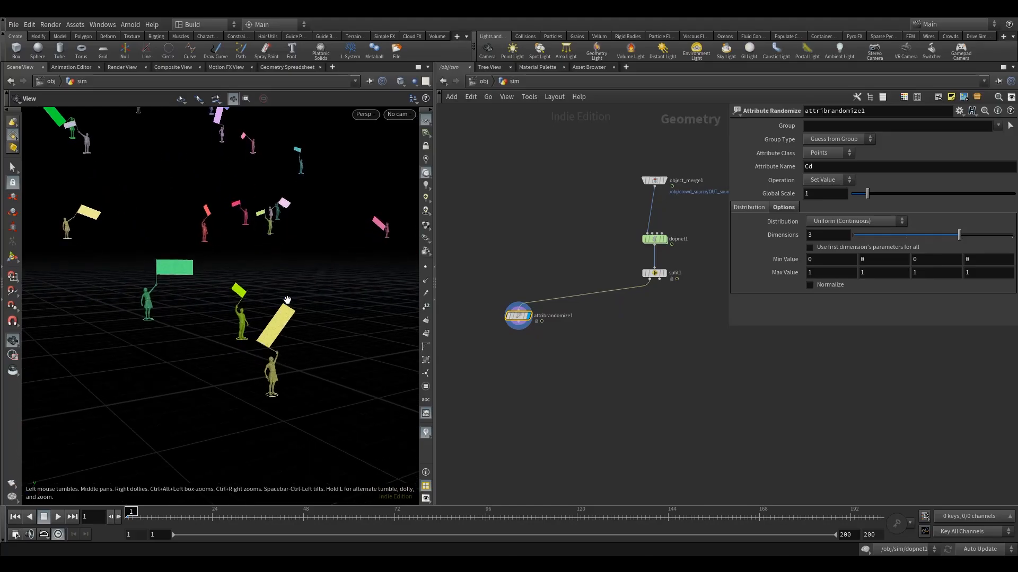
pyautogui.moveTo(270, 324); pyautogui.dragTo(266, 351)
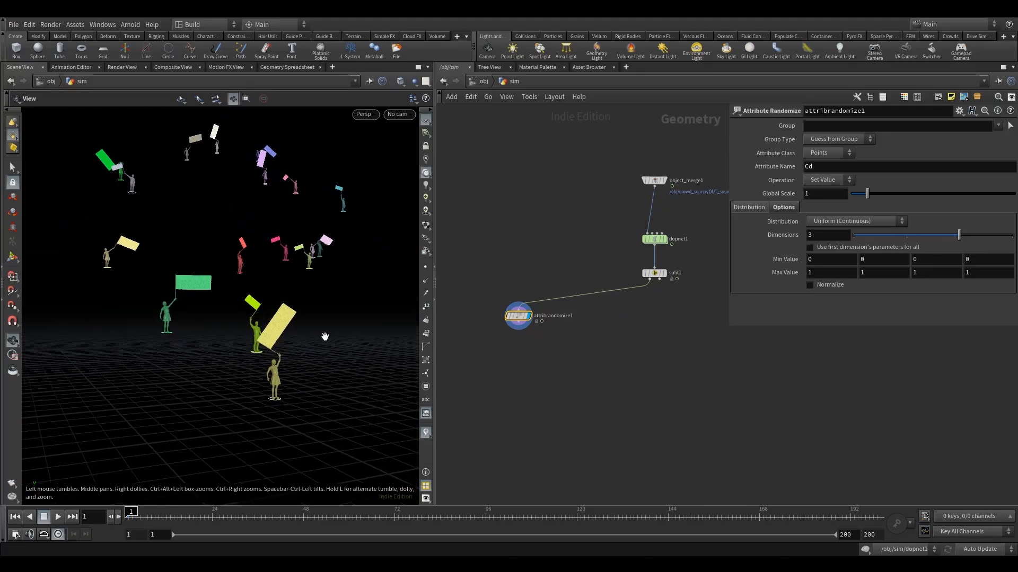
pyautogui.moveTo(472, 285); pyautogui.dragTo(532, 352)
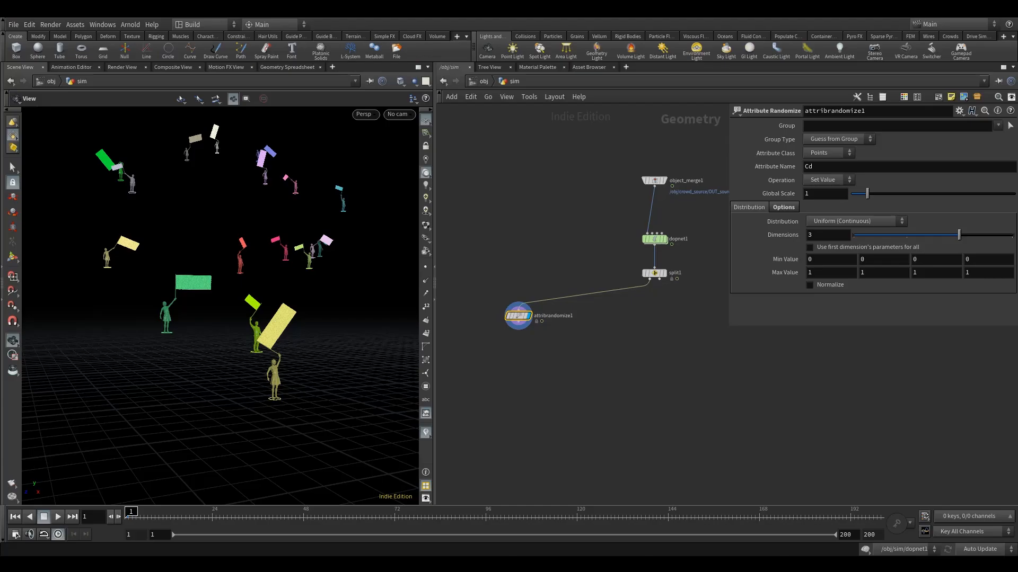
pyautogui.click(836, 223)
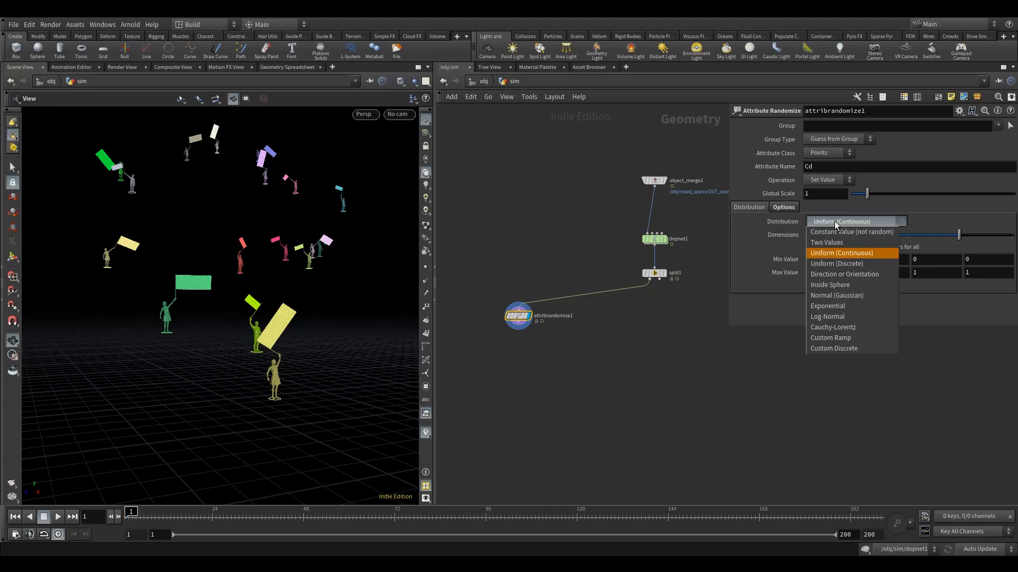
pyautogui.click(826, 243)
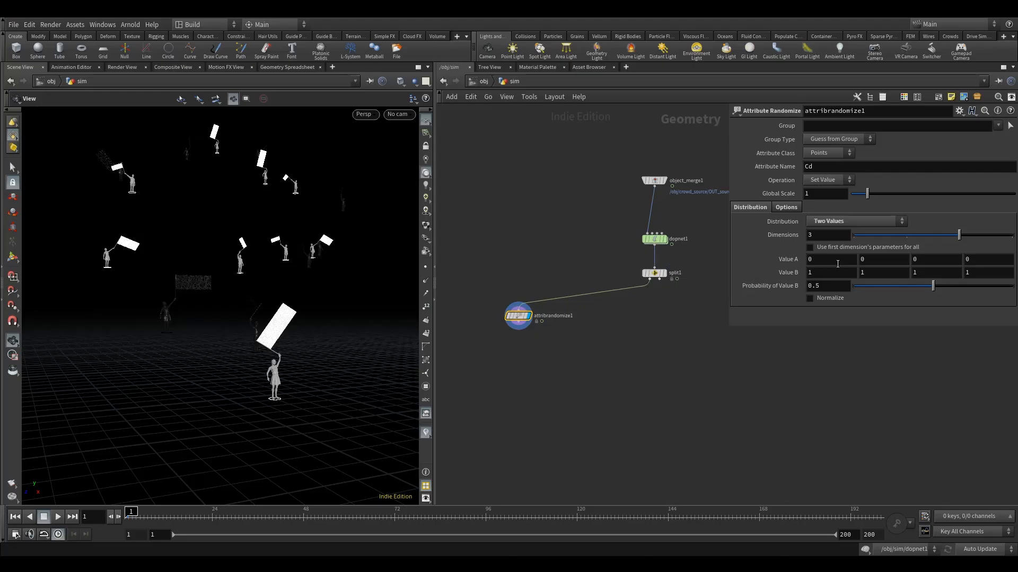
pyautogui.click(876, 259)
pyautogui.press('Tab')
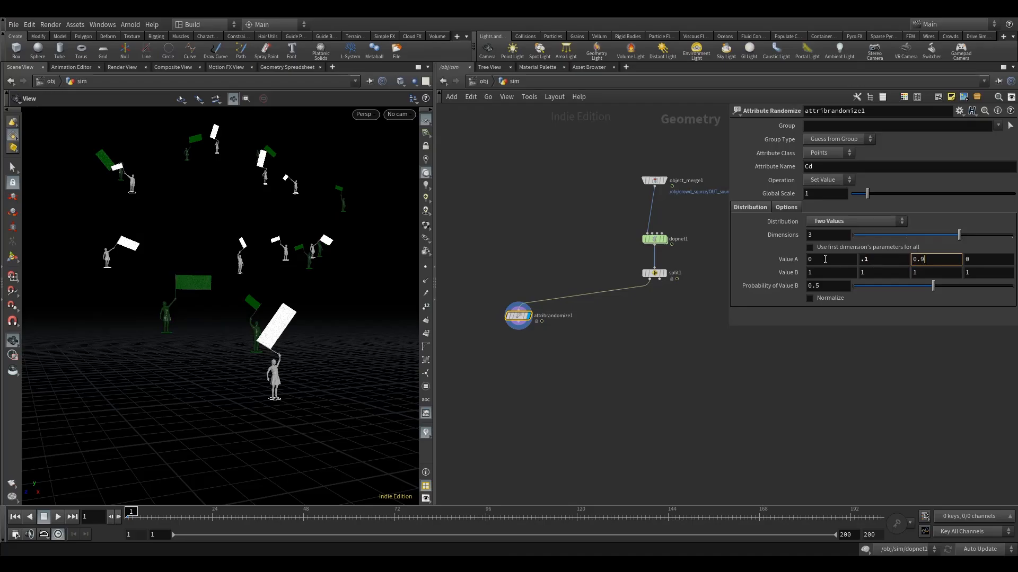
pyautogui.press('Return')
# Set Value B's first component to 0 and second component to 0.3 for the colour randomization
pyautogui.click(896, 273)
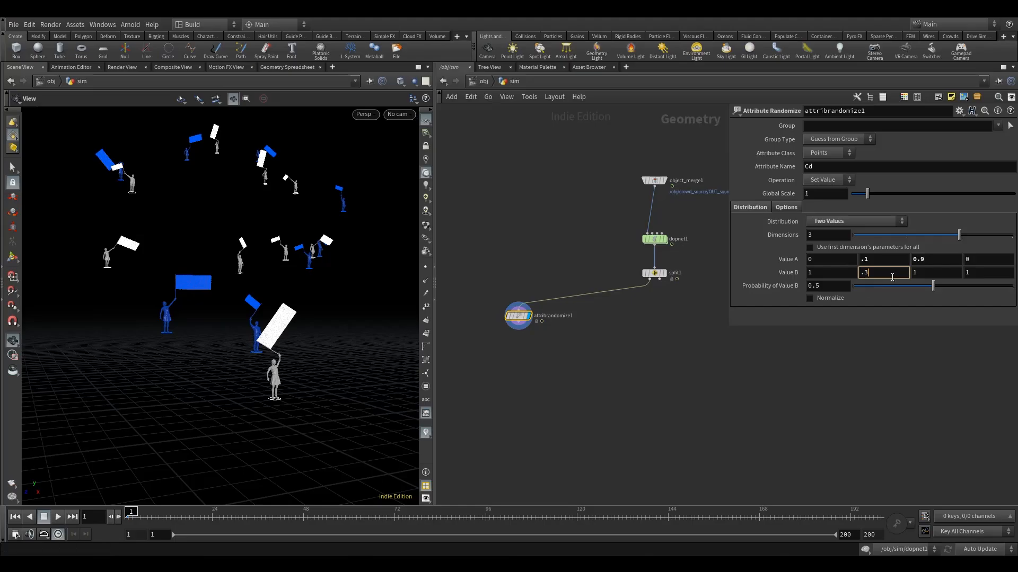
pyautogui.press('Return')
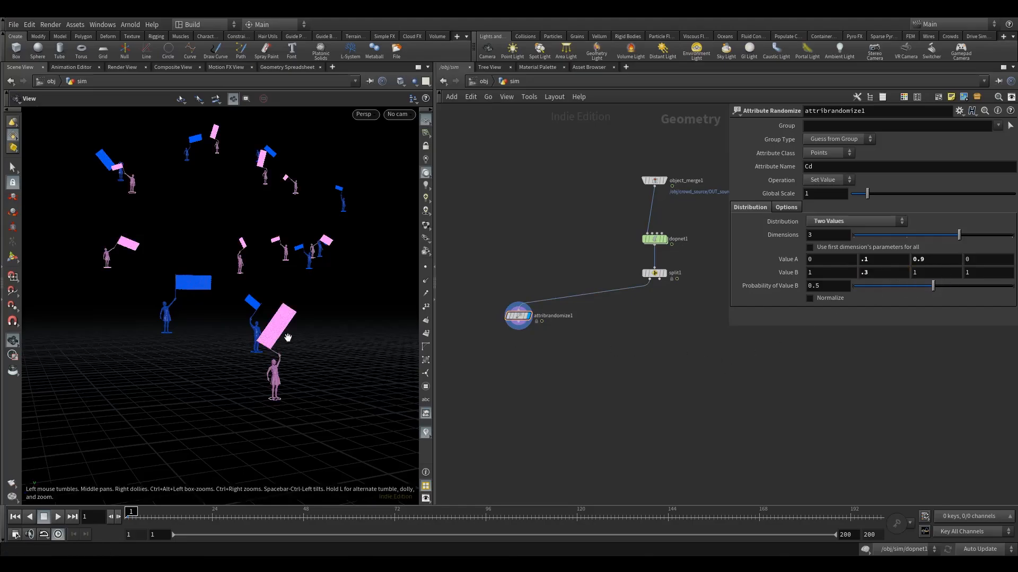
pyautogui.click(808, 273)
pyautogui.write('0')
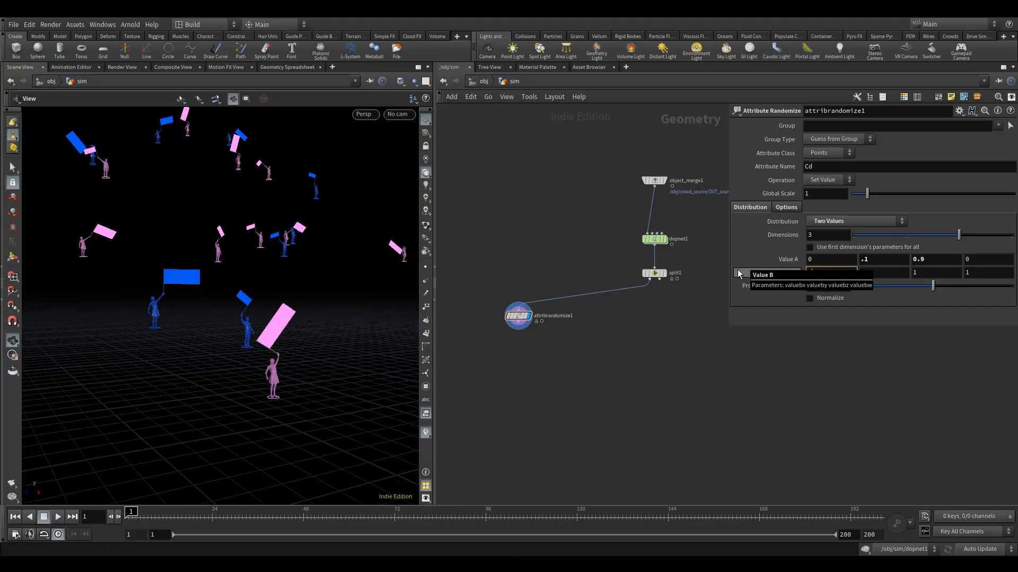
pyautogui.press('Return')
pyautogui.moveTo(255, 295); pyautogui.dragTo(329, 297)
pyautogui.moveTo(487, 264); pyautogui.dragTo(551, 357)
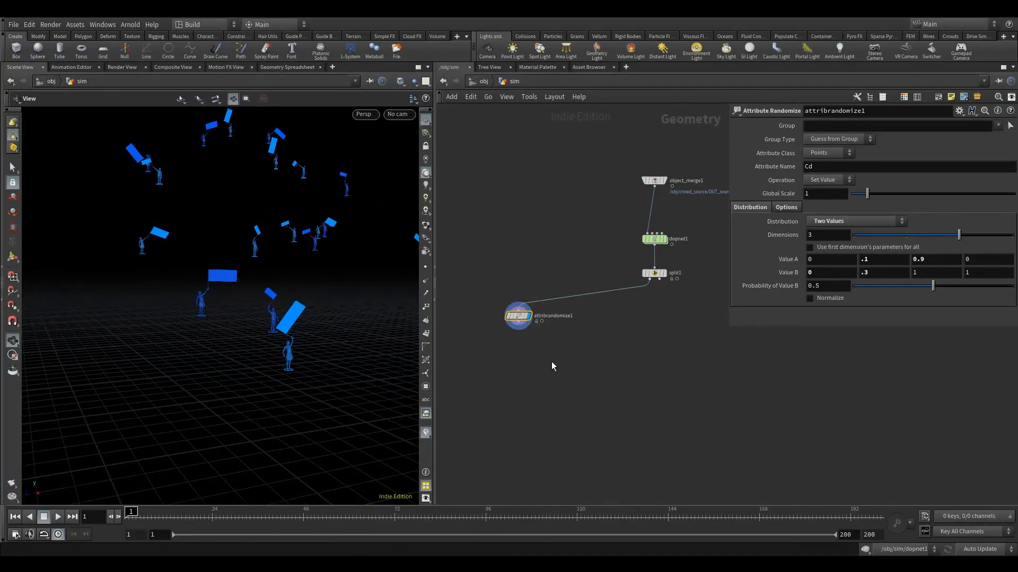
# Place an Agent Vellum Unpack node below the Attribute Randomize node
pyautogui.click(541, 384)
pyautogui.moveTo(526, 374); pyautogui.dragTo(524, 338, button='middle')
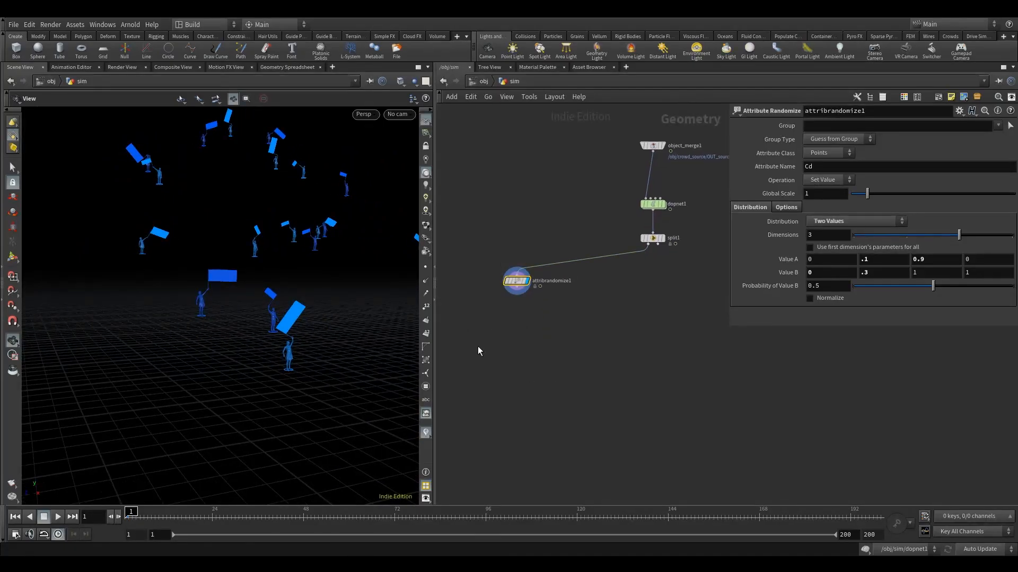
pyautogui.press('Tab')
pyautogui.write('ag')
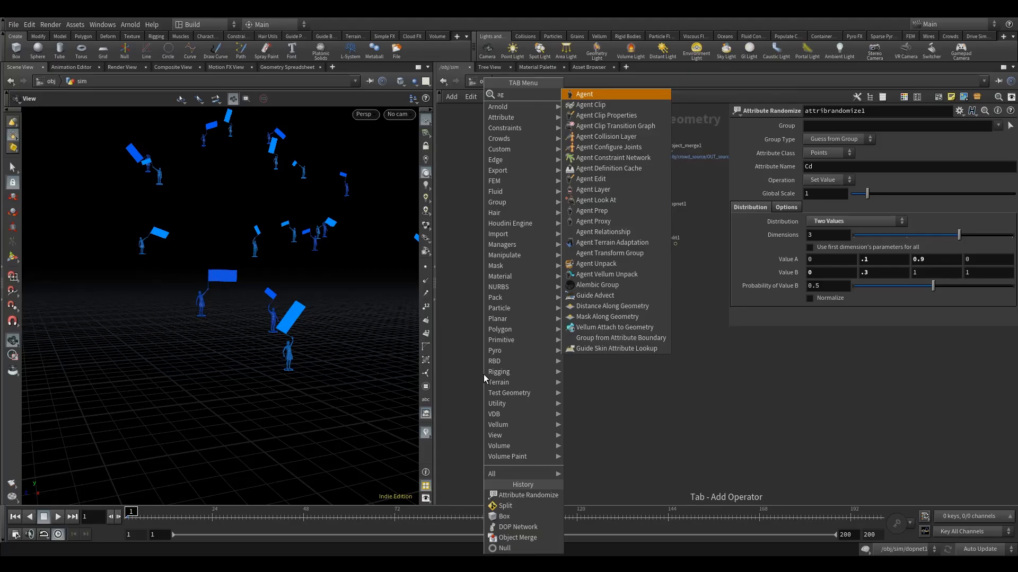
pyautogui.write('ent v')
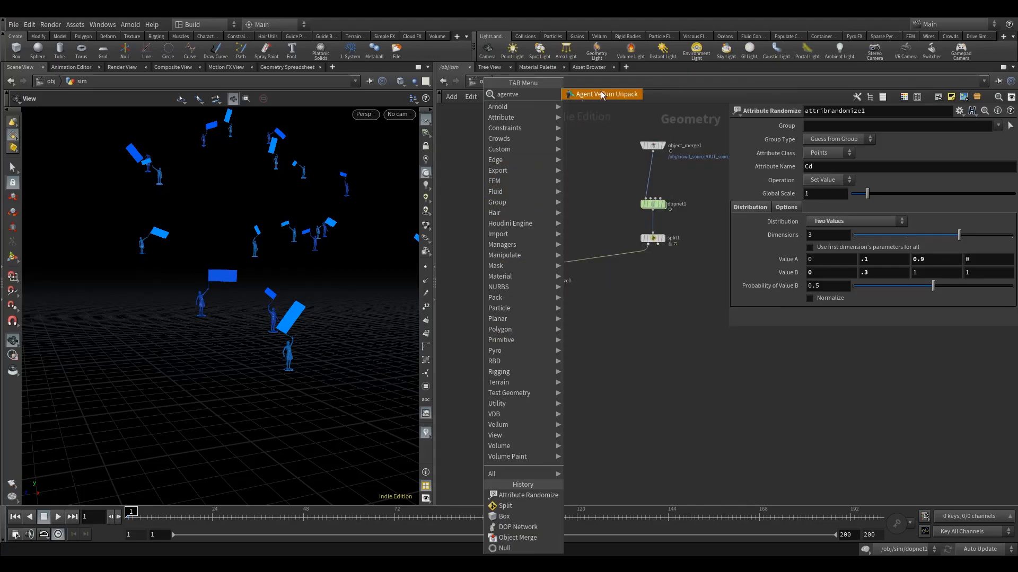
pyautogui.click(599, 97)
pyautogui.click(515, 324)
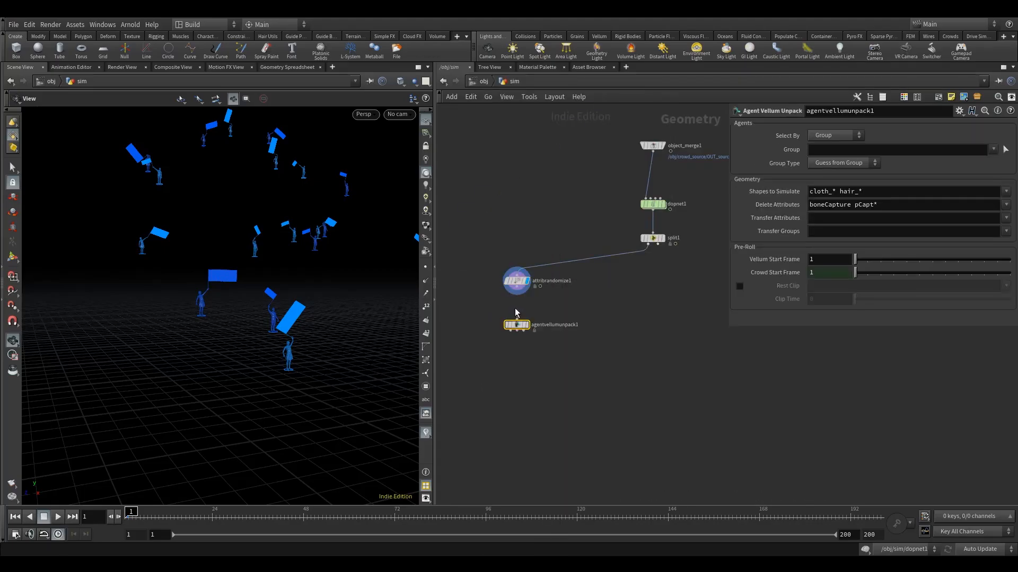
# Connect the Attribute Randomize output to the Agent Vellum Unpack node and display the unpack node
pyautogui.scroll(3, 517, 325)
pyautogui.moveTo(520, 330)
pyautogui.mouseDown()
pyautogui.moveTo(520, 273)
pyautogui.moveTo(518, 318)
pyautogui.mouseUp()
pyautogui.scroll(-4, 562, 307)
pyautogui.moveTo(479, 234); pyautogui.dragTo(571, 374)
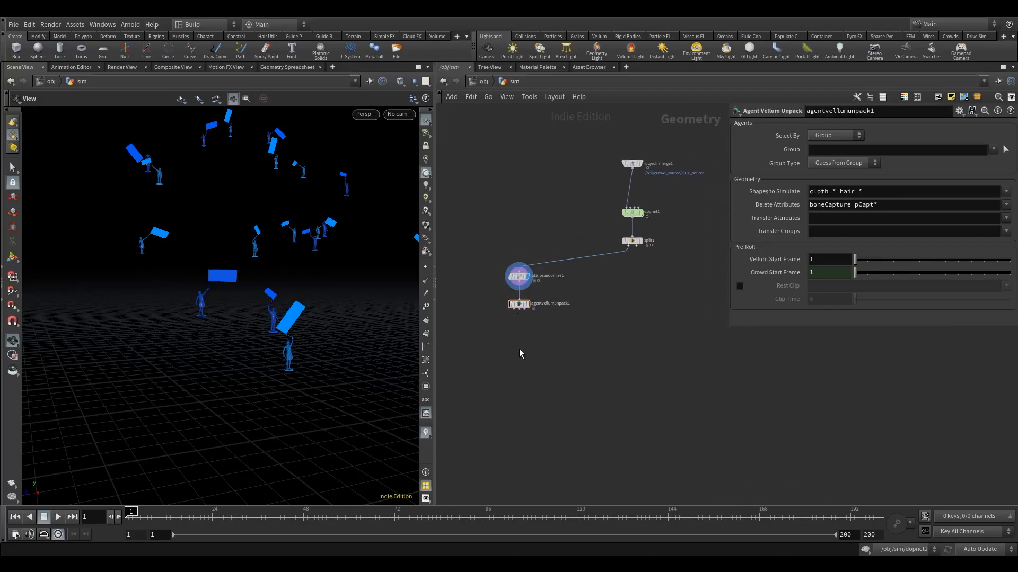
pyautogui.click(527, 304)
pyautogui.scroll(6, 523, 313)
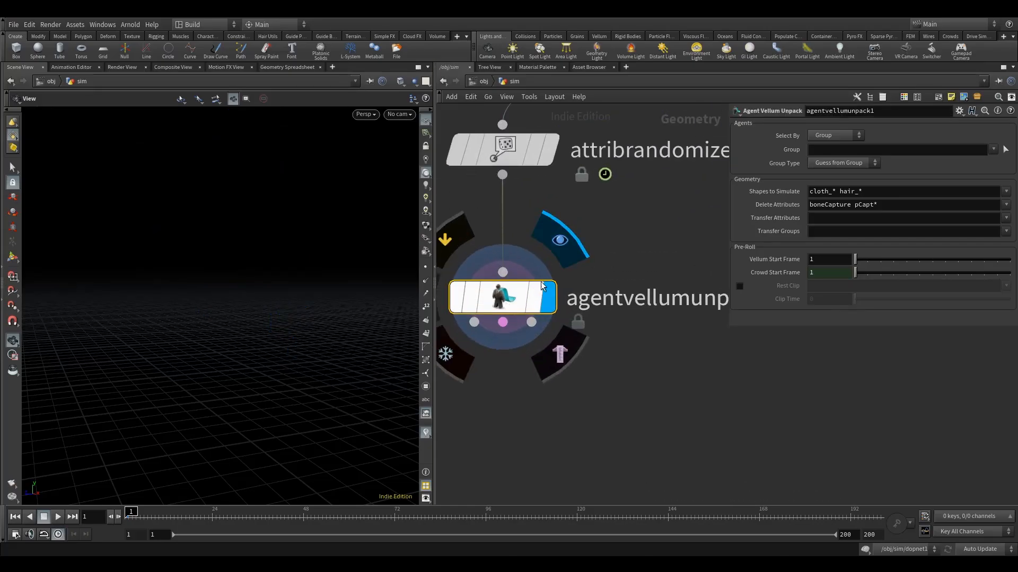
pyautogui.scroll(-6, 583, 255)
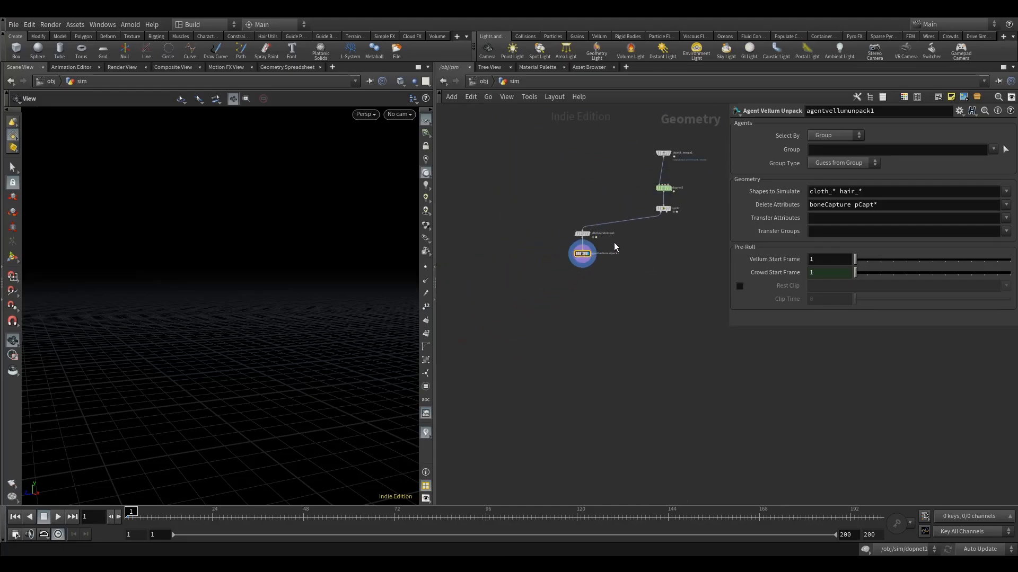
# Set the Agent Vellum Unpack's shapes to simulate to only flag, removing the default cloth and hair patterns
pyautogui.moveTo(662, 243); pyautogui.dragTo(647, 259, button='middle')
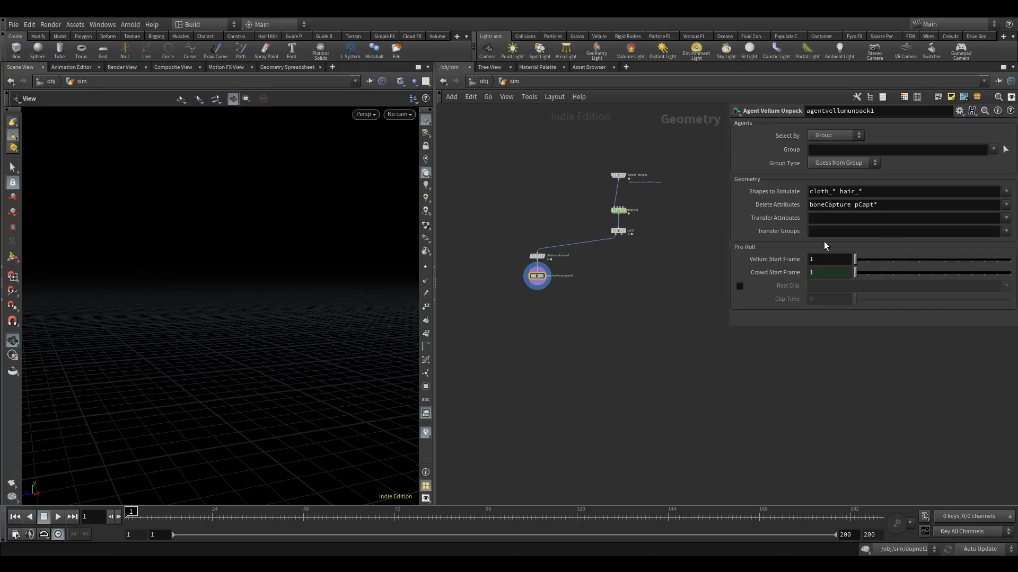
pyautogui.click(1006, 191)
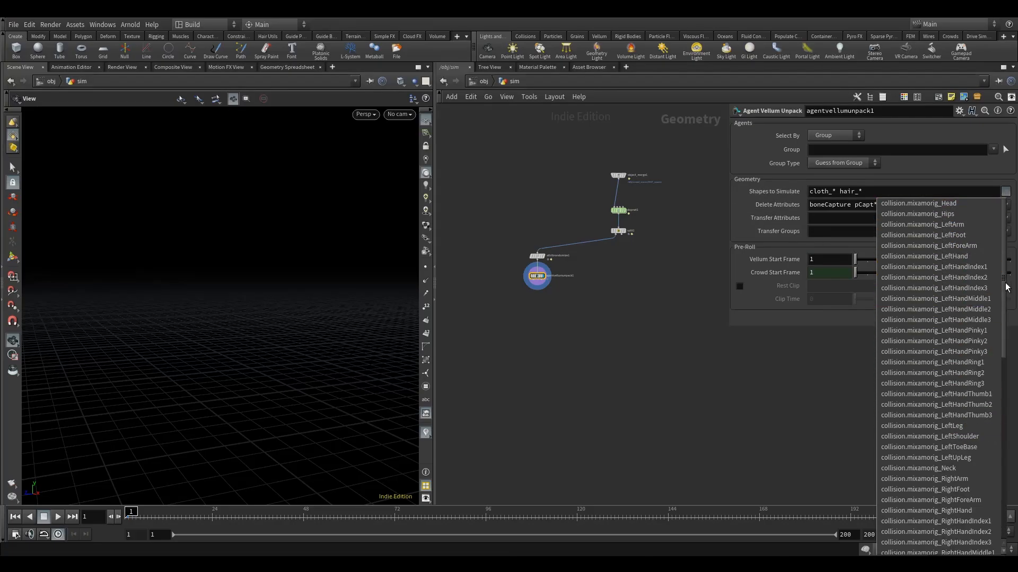
pyautogui.moveTo(1005, 287); pyautogui.dragTo(1002, 476)
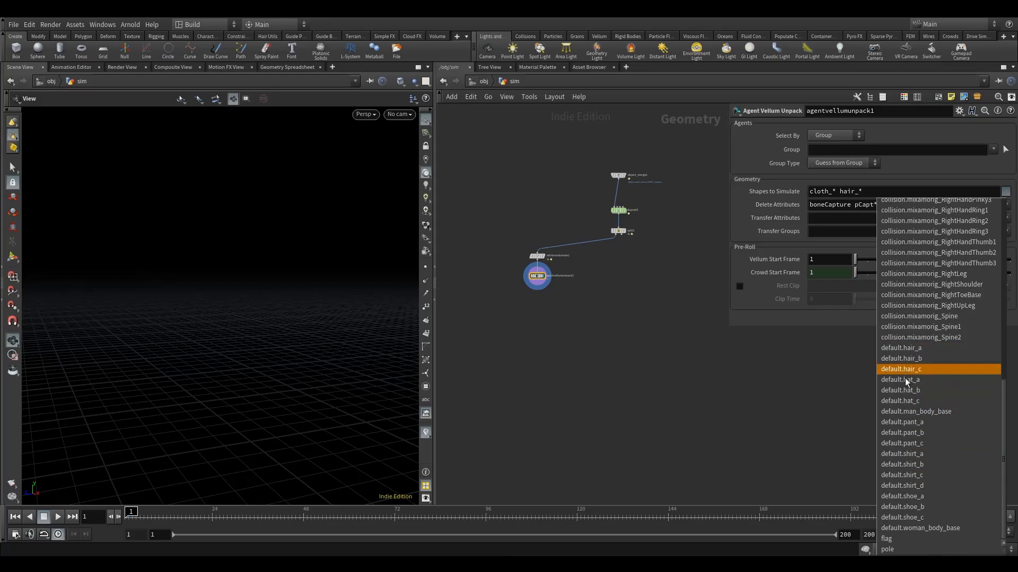
pyautogui.click(896, 539)
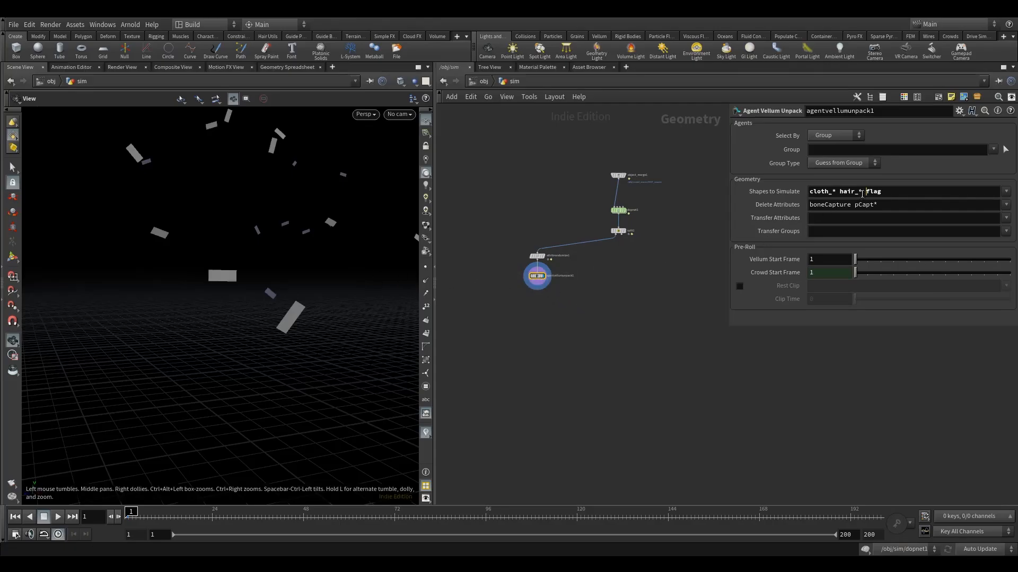
pyautogui.moveTo(864, 192); pyautogui.dragTo(809, 191)
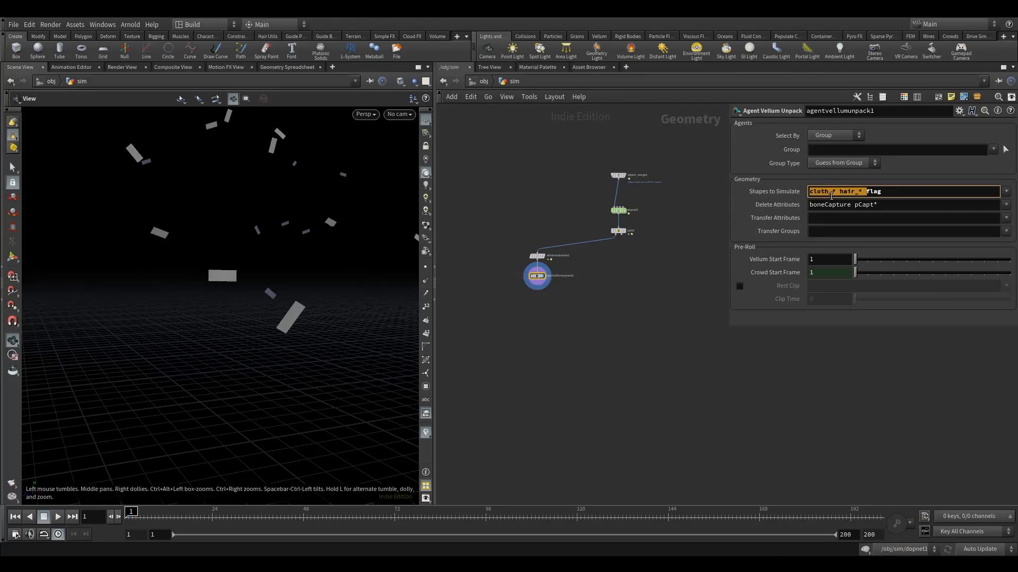
pyautogui.press('BackSpace')
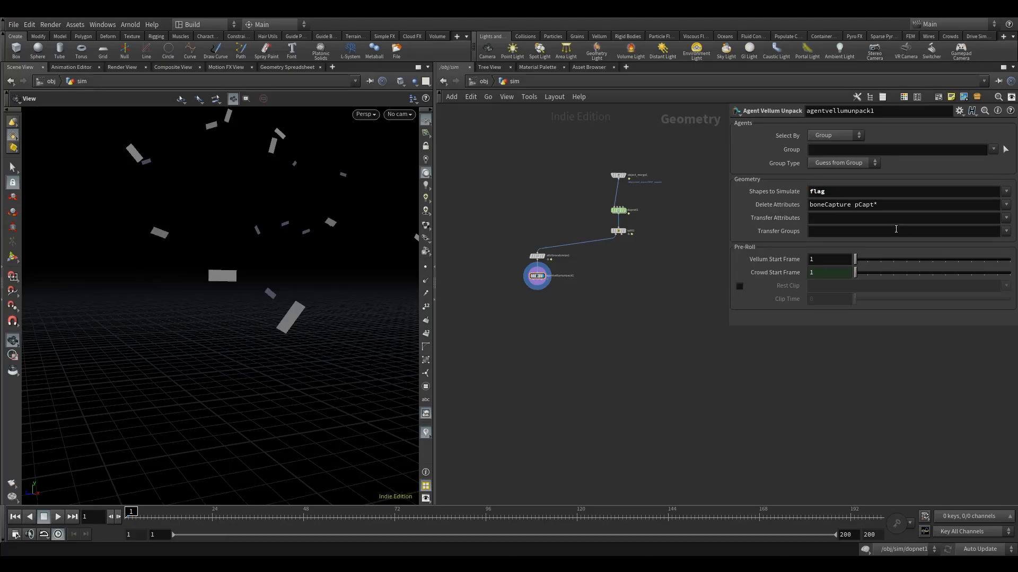
# Set the Agent Vellum Unpack's transfer attributes to Cd so the flags receive the randomized colours
pyautogui.click(1005, 218)
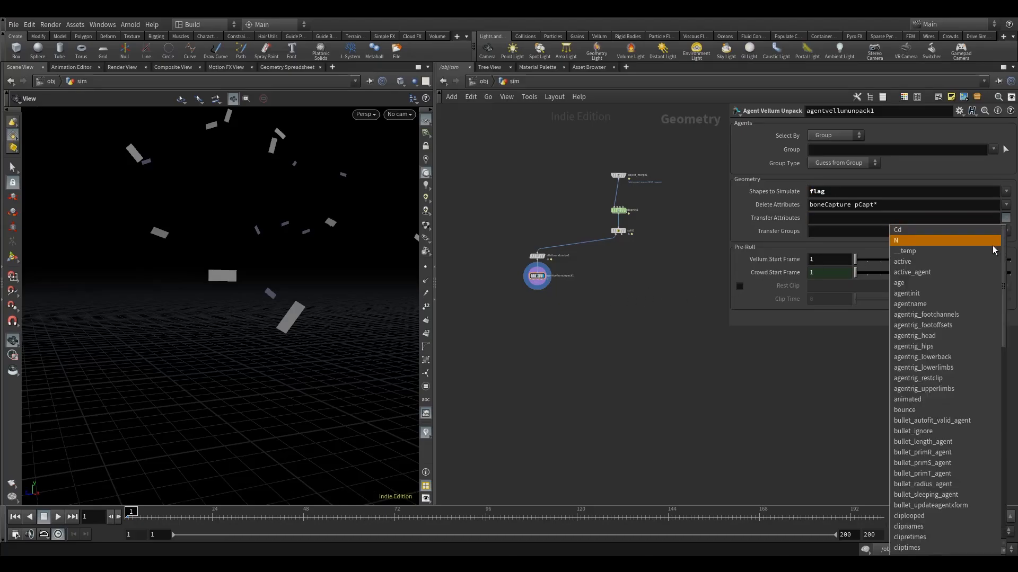
pyautogui.click(939, 233)
pyautogui.moveTo(263, 300); pyautogui.dragTo(265, 291)
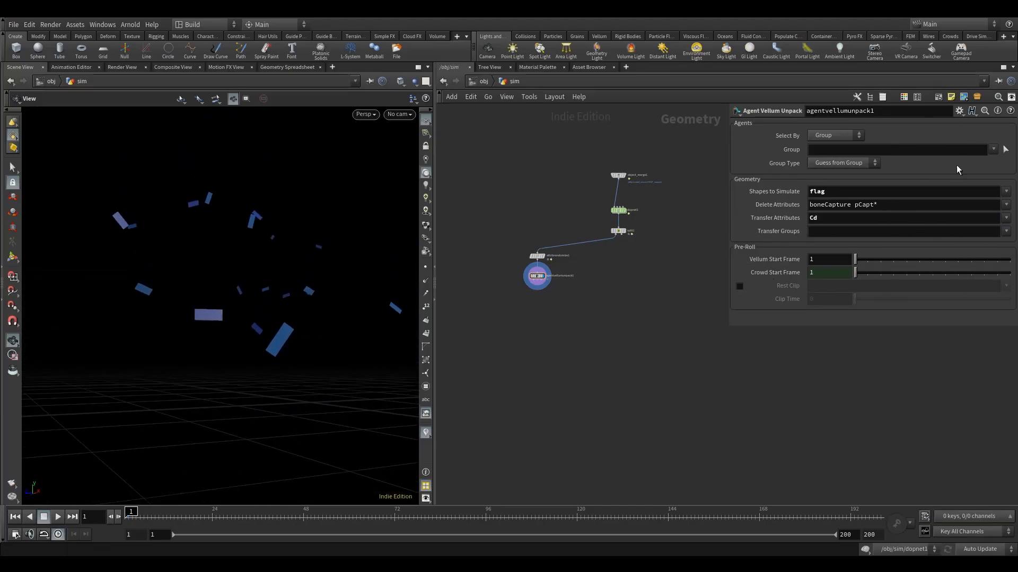
# Add a Vellum Solver below the Agent Vellum Unpack, wired to all three of its outputs, and display the solver
pyautogui.scroll(5, 562, 294)
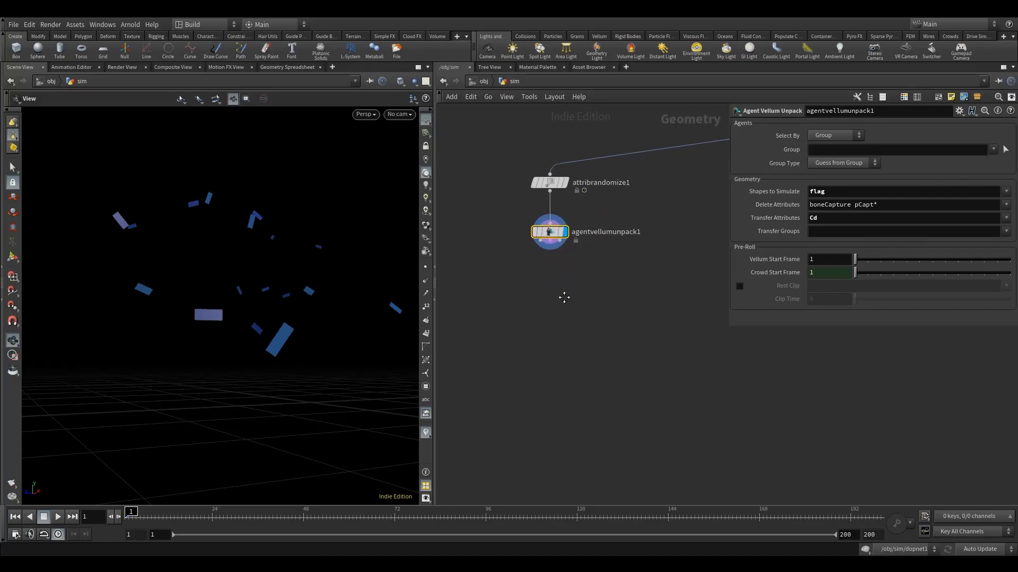
pyautogui.press('Tab')
pyautogui.write('vel')
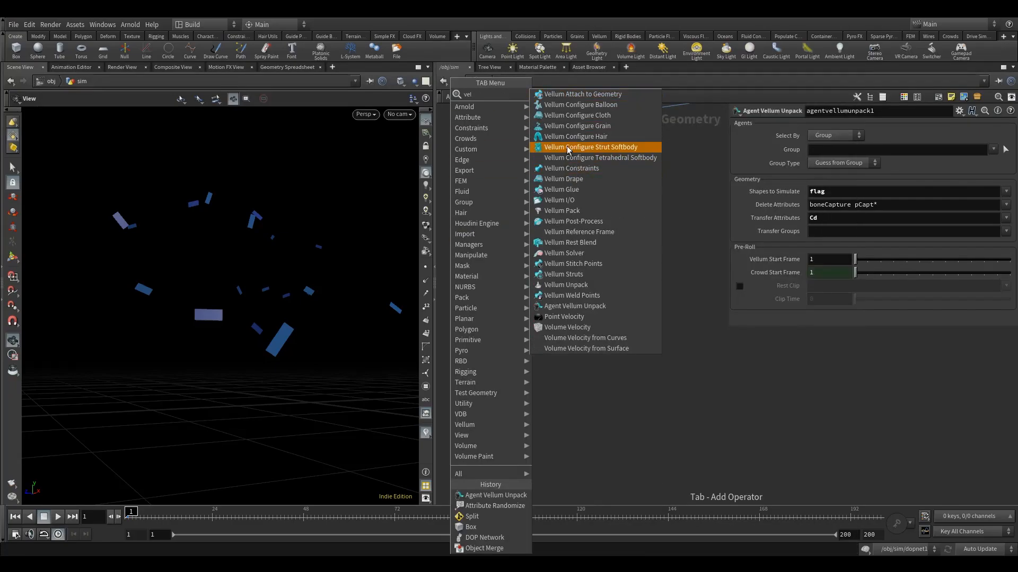
pyautogui.click(574, 253)
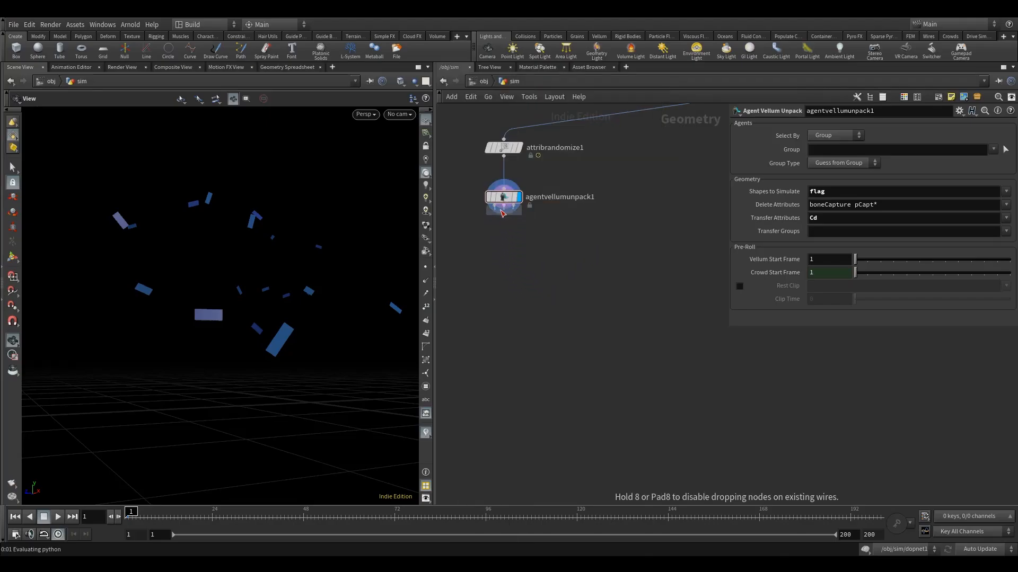
pyautogui.click(508, 227)
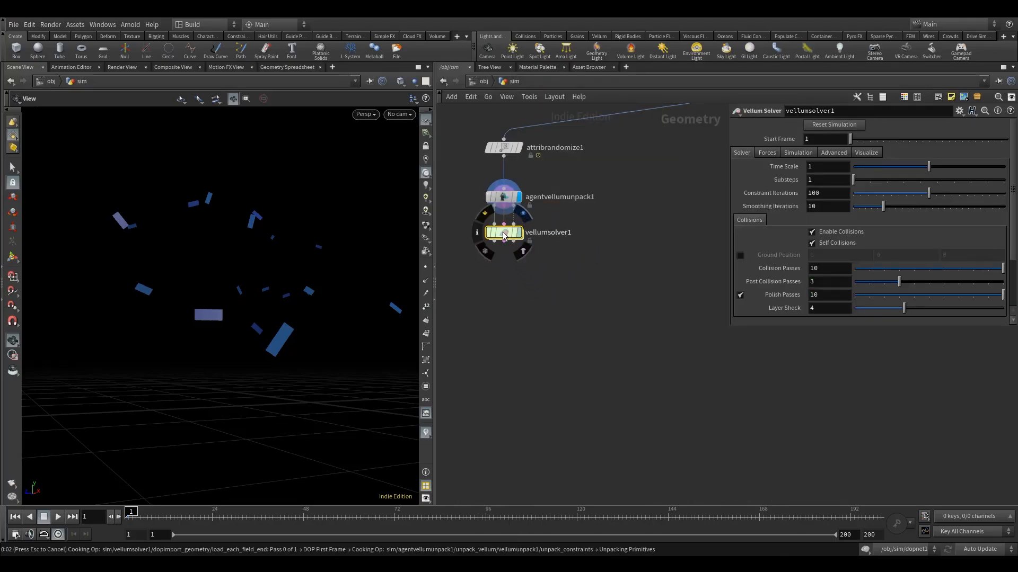
pyautogui.moveTo(503, 234); pyautogui.dragTo(503, 285)
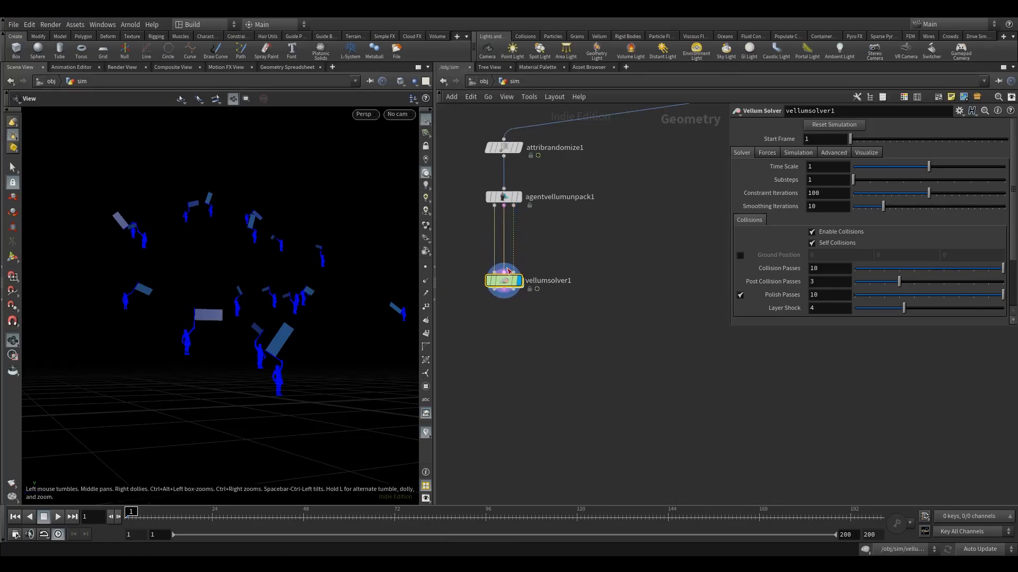
# Examine the solver's flags and blue collision agents from several angles, up close and across the crowd
pyautogui.scroll(4, 507, 271)
pyautogui.moveTo(196, 341); pyautogui.dragTo(168, 320)
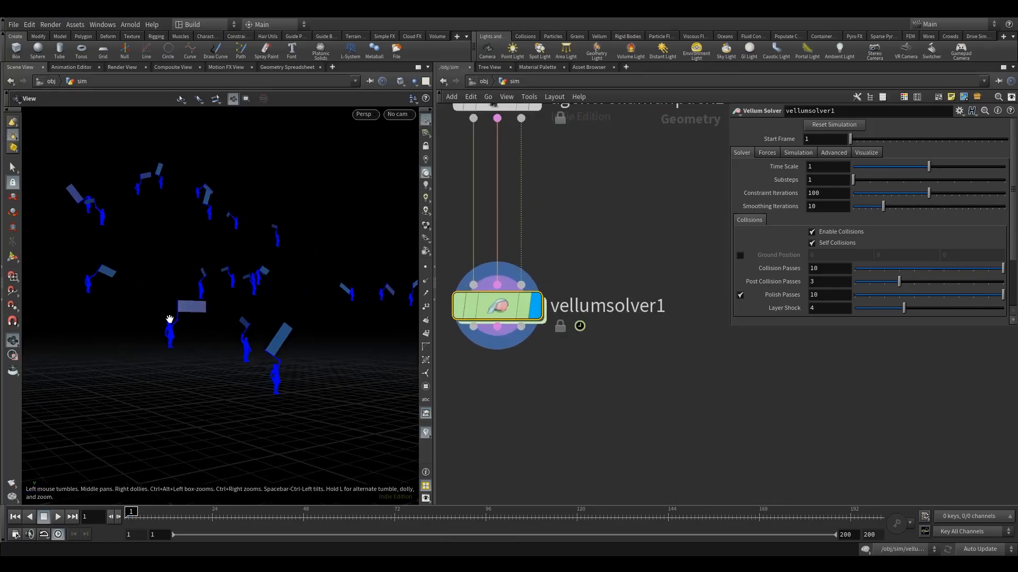
pyautogui.moveTo(168, 320); pyautogui.dragTo(404, 305, button='right')
pyautogui.moveTo(404, 304); pyautogui.dragTo(176, 334)
pyautogui.moveTo(176, 335); pyautogui.dragTo(268, 325, button='right')
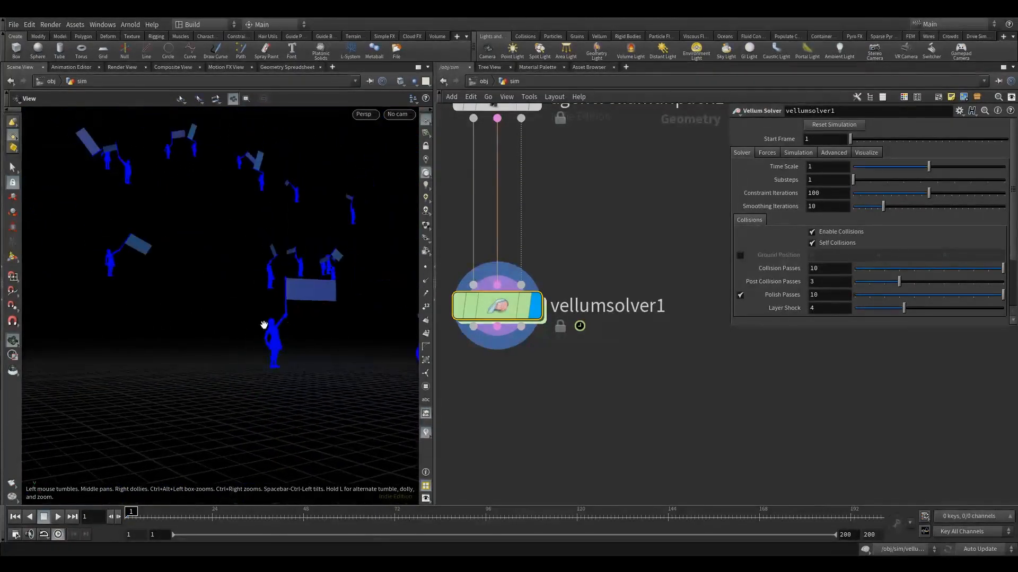
pyautogui.moveTo(269, 325); pyautogui.dragTo(206, 296)
pyautogui.moveTo(207, 295); pyautogui.dragTo(265, 279, button='right')
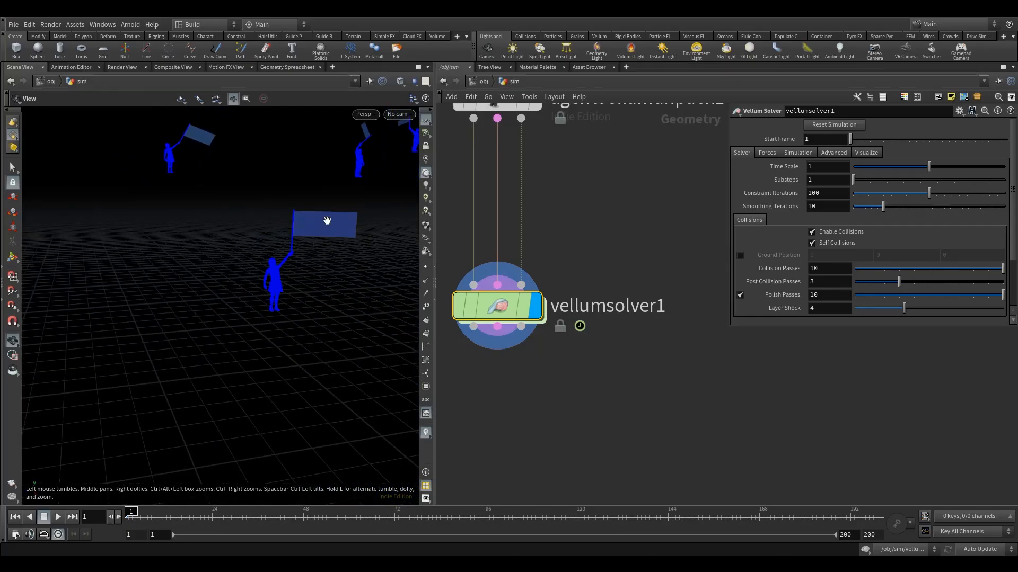
pyautogui.moveTo(291, 259); pyautogui.dragTo(323, 257)
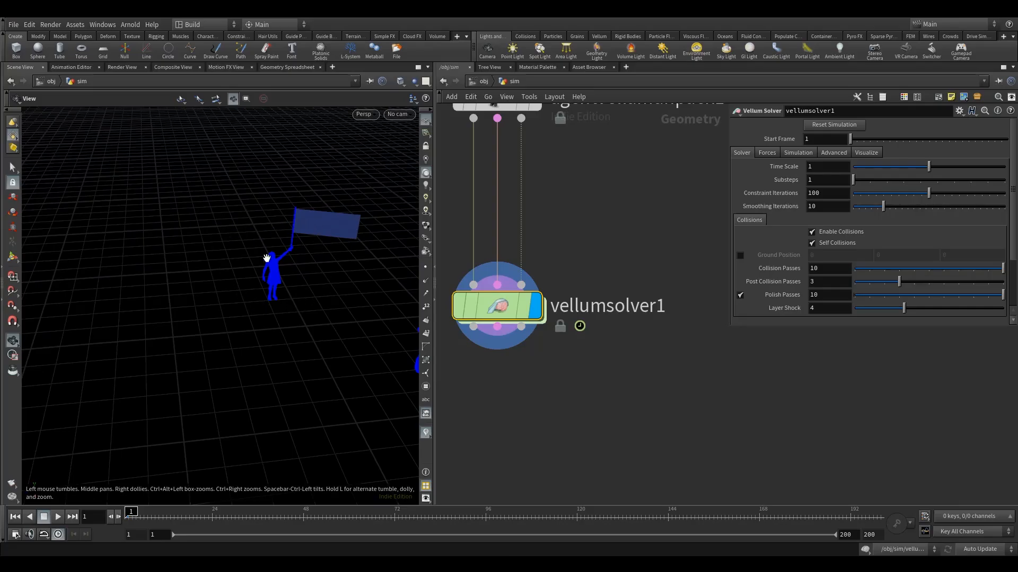
pyautogui.moveTo(287, 279); pyautogui.dragTo(258, 270)
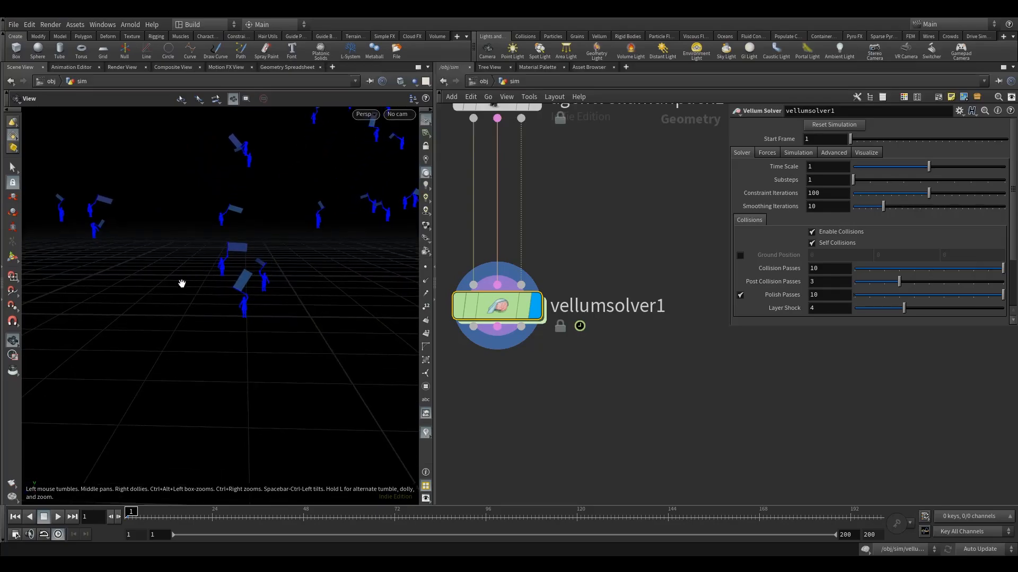
pyautogui.moveTo(210, 244)
pyautogui.mouseDown()
pyautogui.moveTo(265, 243)
pyautogui.moveTo(179, 236)
pyautogui.moveTo(220, 233)
pyautogui.mouseUp()
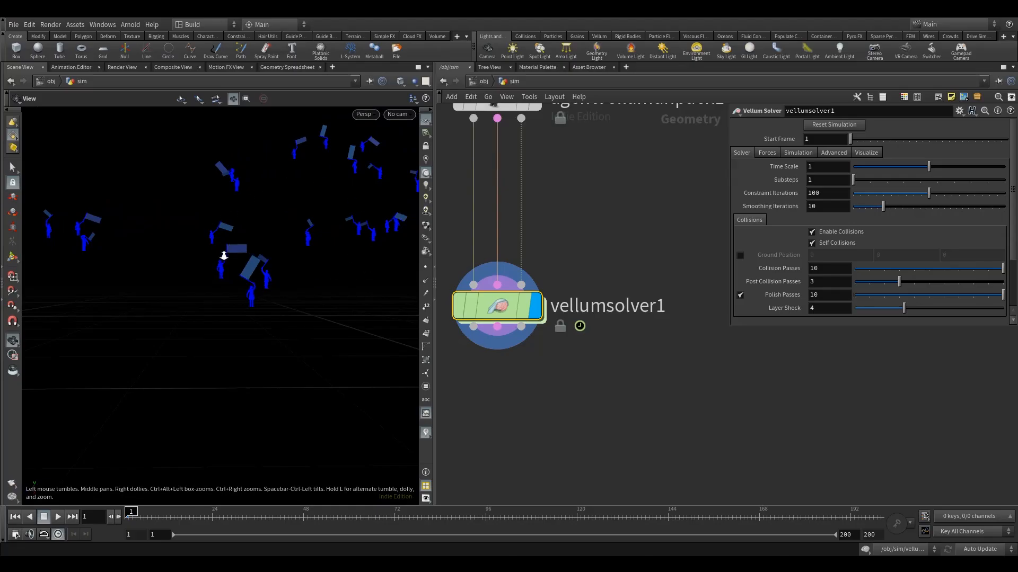
pyautogui.moveTo(224, 256); pyautogui.dragTo(377, 245, button='right')
pyautogui.moveTo(309, 297)
pyautogui.mouseDown()
pyautogui.moveTo(280, 278)
pyautogui.moveTo(289, 296)
pyautogui.mouseUp()
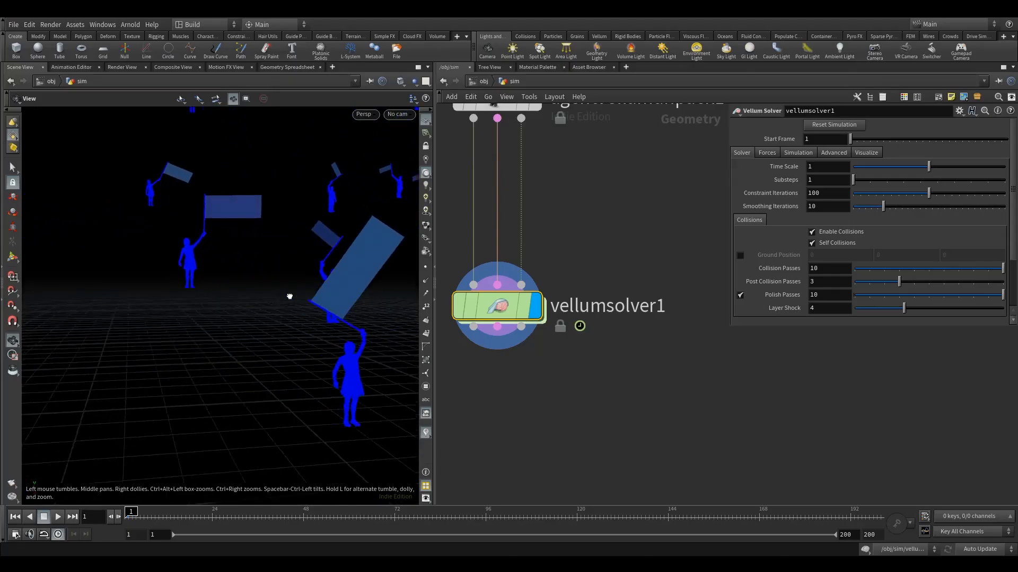
pyautogui.moveTo(289, 296); pyautogui.dragTo(305, 237, button='right')
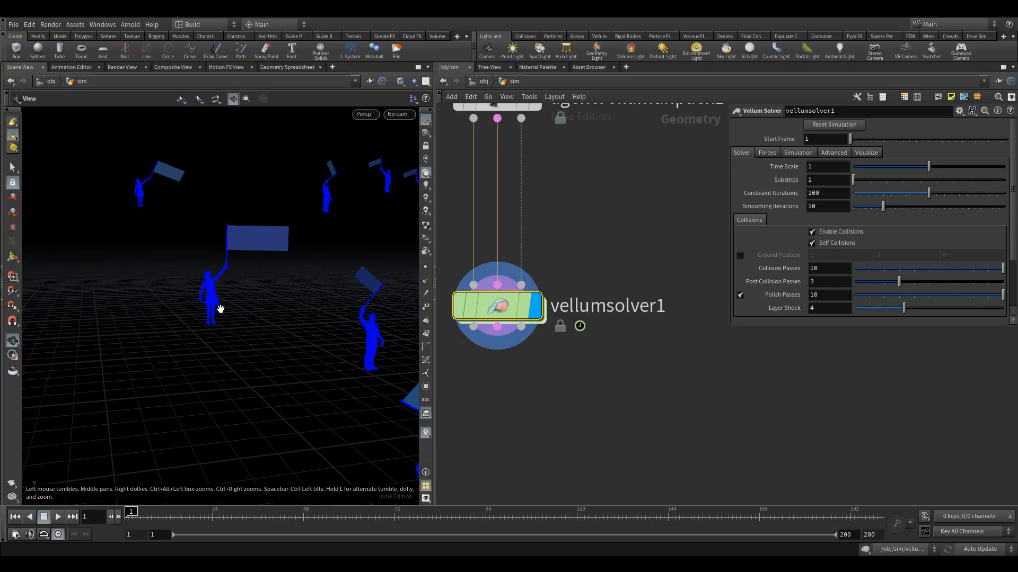
pyautogui.moveTo(212, 315); pyautogui.dragTo(214, 337)
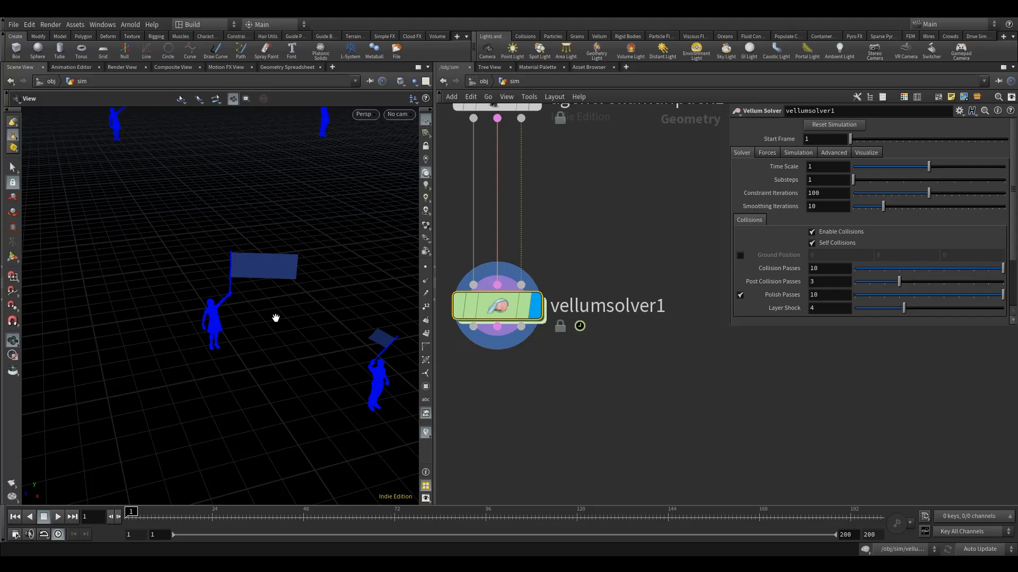
pyautogui.moveTo(275, 318); pyautogui.dragTo(237, 350, button='right')
pyautogui.moveTo(237, 350); pyautogui.dragTo(228, 337)
pyautogui.moveTo(244, 343); pyautogui.dragTo(213, 331, button='middle')
pyautogui.moveTo(561, 184); pyautogui.dragTo(561, 189, button='middle')
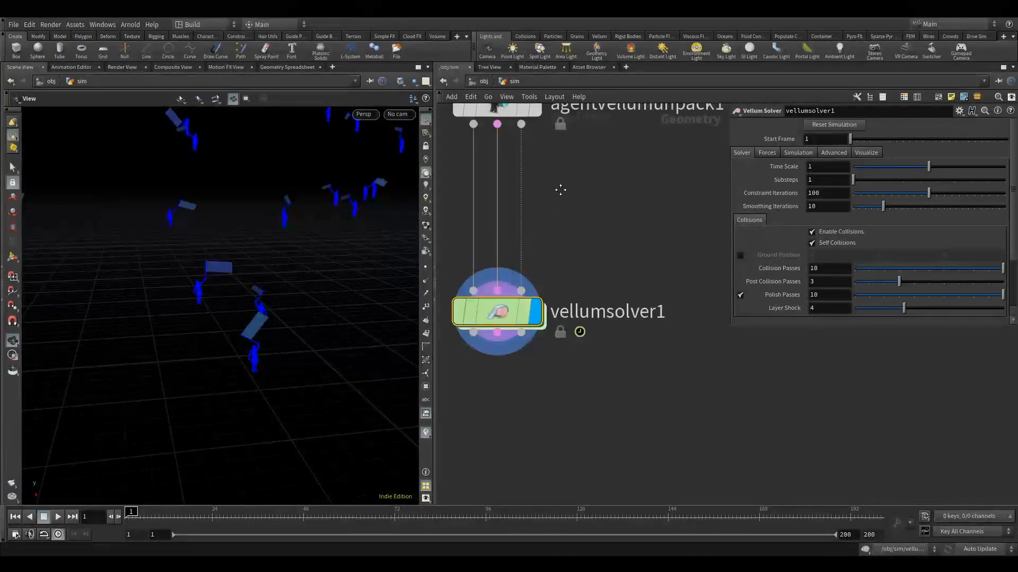
pyautogui.scroll(-6, 562, 265)
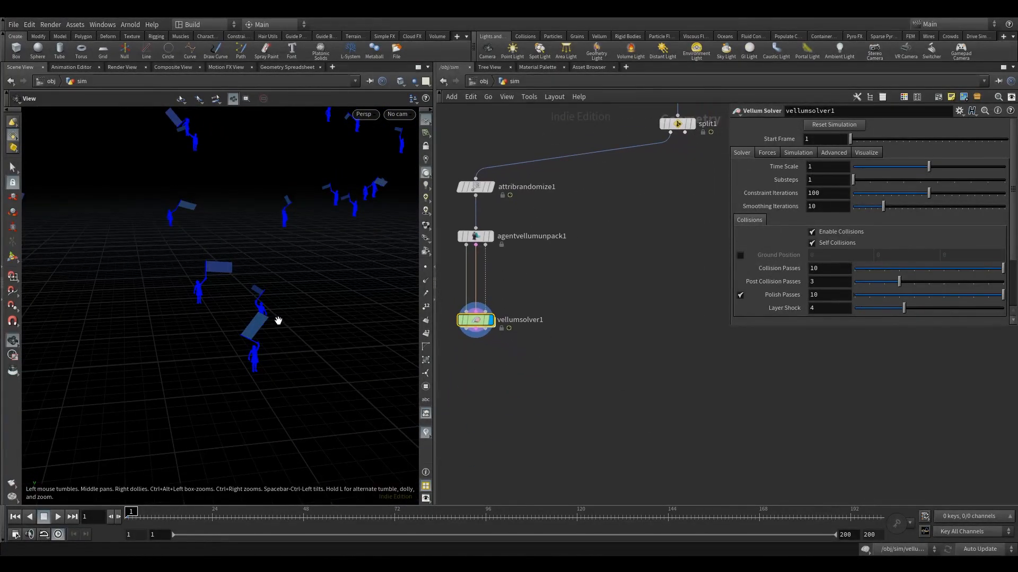
pyautogui.moveTo(278, 321); pyautogui.dragTo(269, 297)
# Set the Vellum Solver's vertical gravity component to -6
pyautogui.moveTo(574, 284); pyautogui.dragTo(615, 273, button='middle')
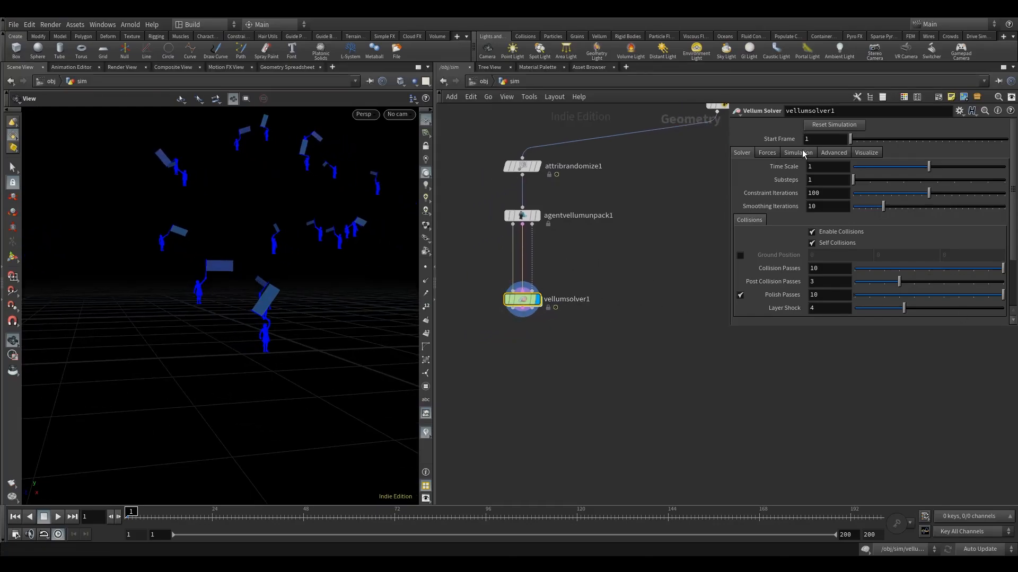
pyautogui.click(767, 153)
pyautogui.moveTo(908, 168); pyautogui.dragTo(881, 177)
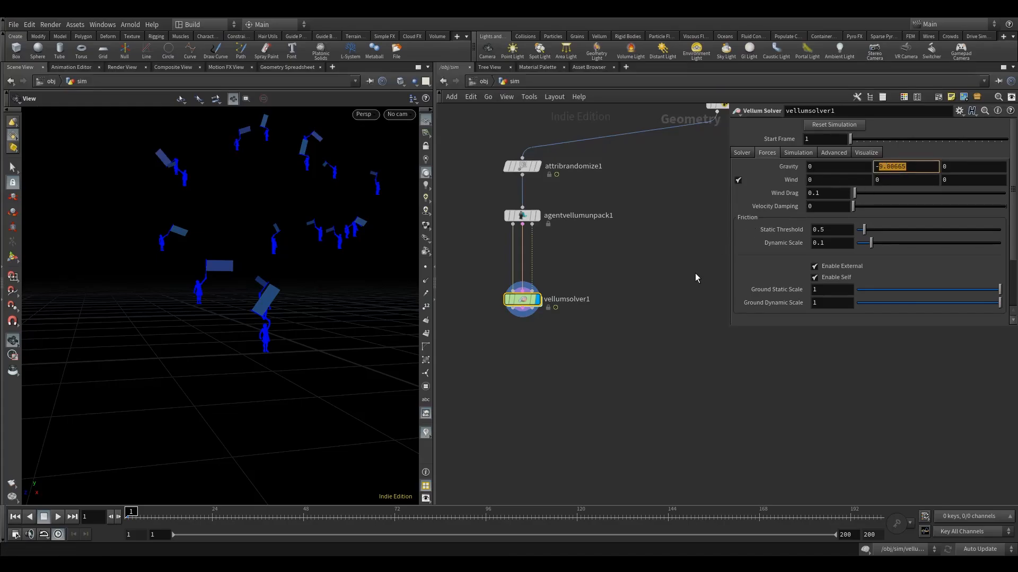
pyautogui.write('6')
pyautogui.press('Return')
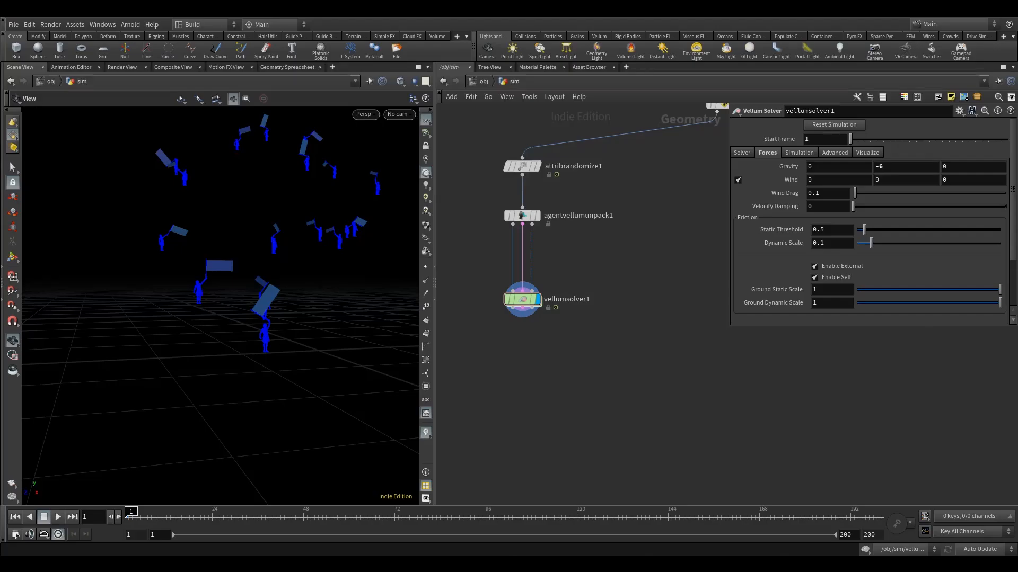
pyautogui.moveTo(596, 285); pyautogui.dragTo(599, 288)
pyautogui.moveTo(581, 278); pyautogui.dragTo(605, 278, button='middle')
pyautogui.moveTo(606, 278); pyautogui.dragTo(504, 354)
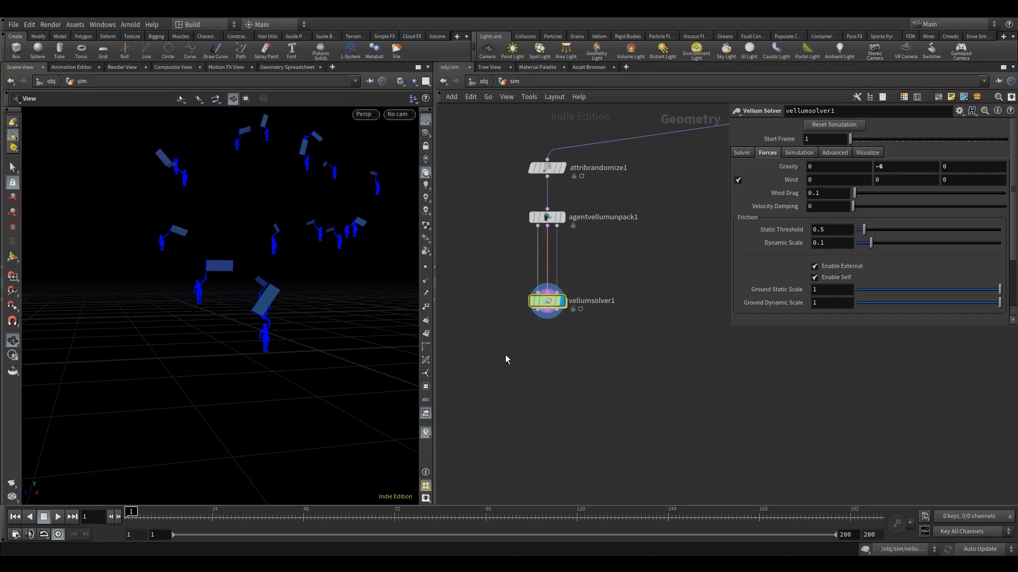
# Set the Vellum Solver's substeps to 2
pyautogui.moveTo(542, 346); pyautogui.dragTo(516, 339, button='middle')
pyautogui.click(745, 154)
pyautogui.click(826, 179)
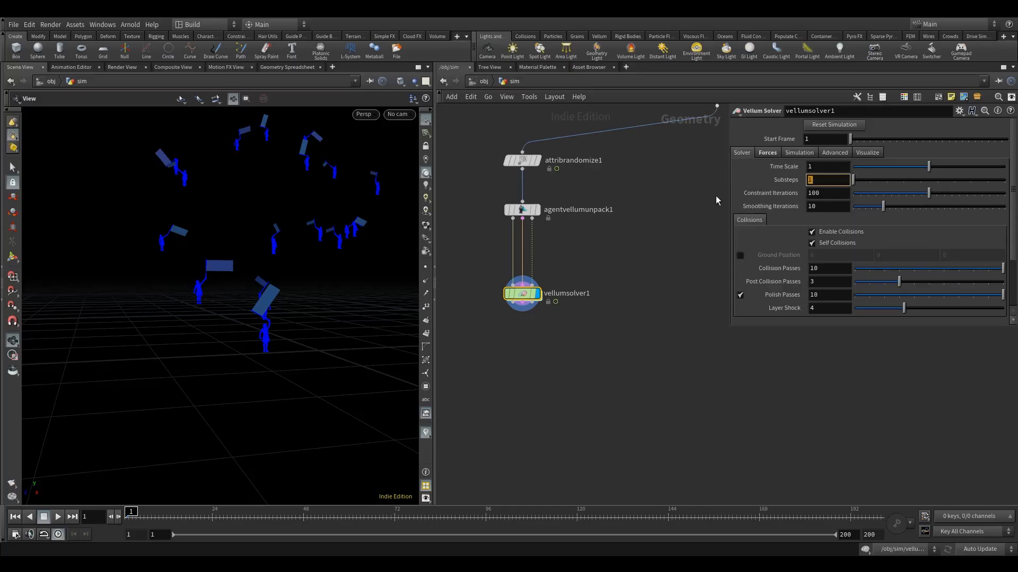
pyautogui.write('2')
pyautogui.press('Return')
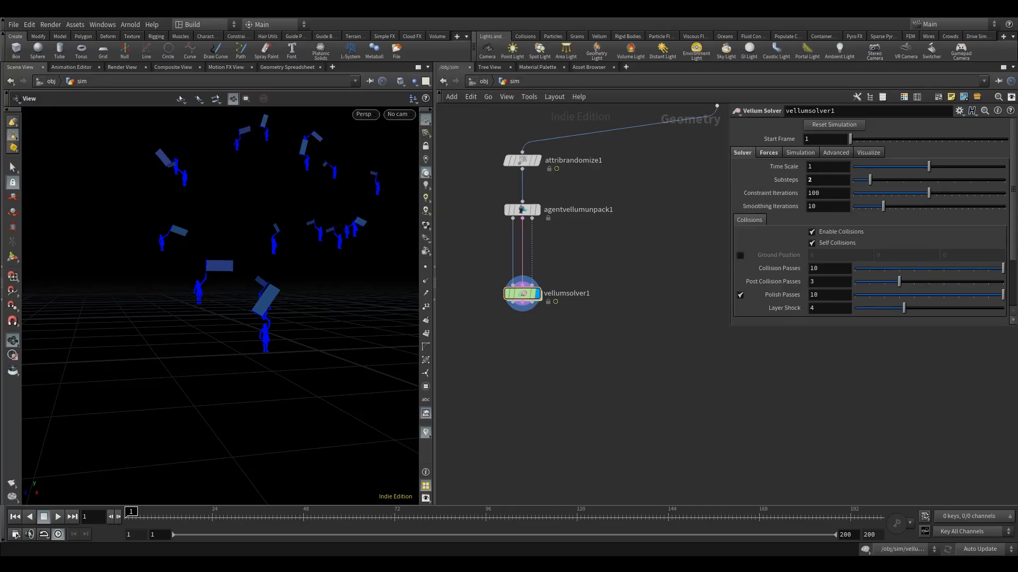
# Add a Delete node below the Vellum Solver, connect it to the solver's third output and display it
pyautogui.moveTo(577, 337); pyautogui.dragTo(582, 304, button='middle')
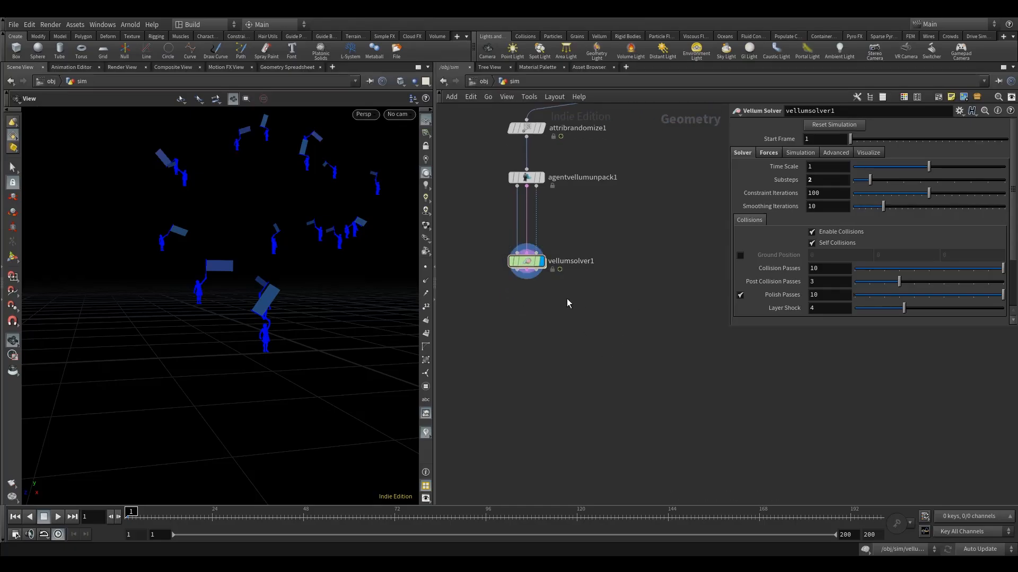
pyautogui.moveTo(515, 302); pyautogui.dragTo(506, 266, button='middle')
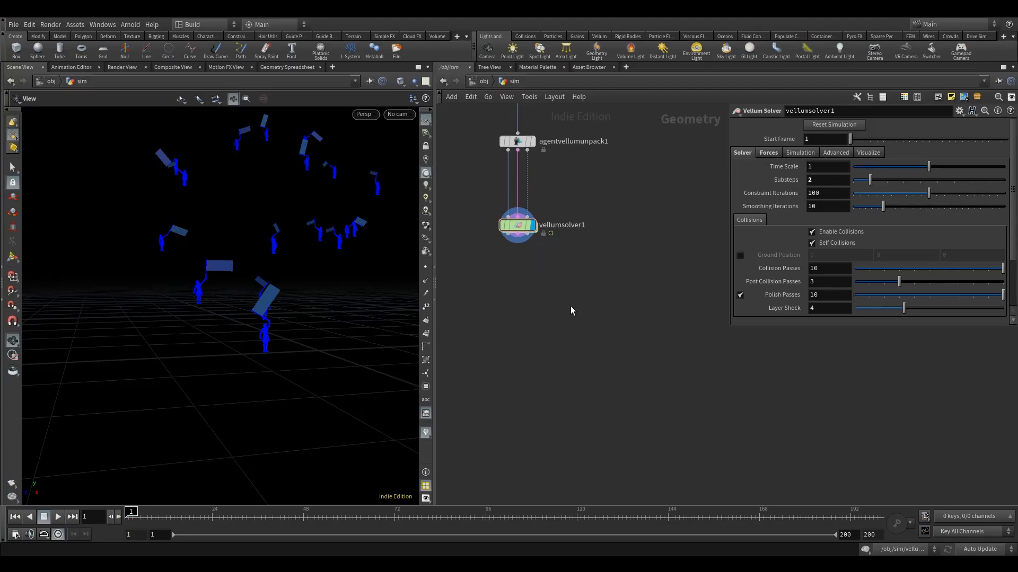
pyautogui.moveTo(571, 311); pyautogui.dragTo(558, 282, button='middle')
pyautogui.press('Tab')
pyautogui.write('de')
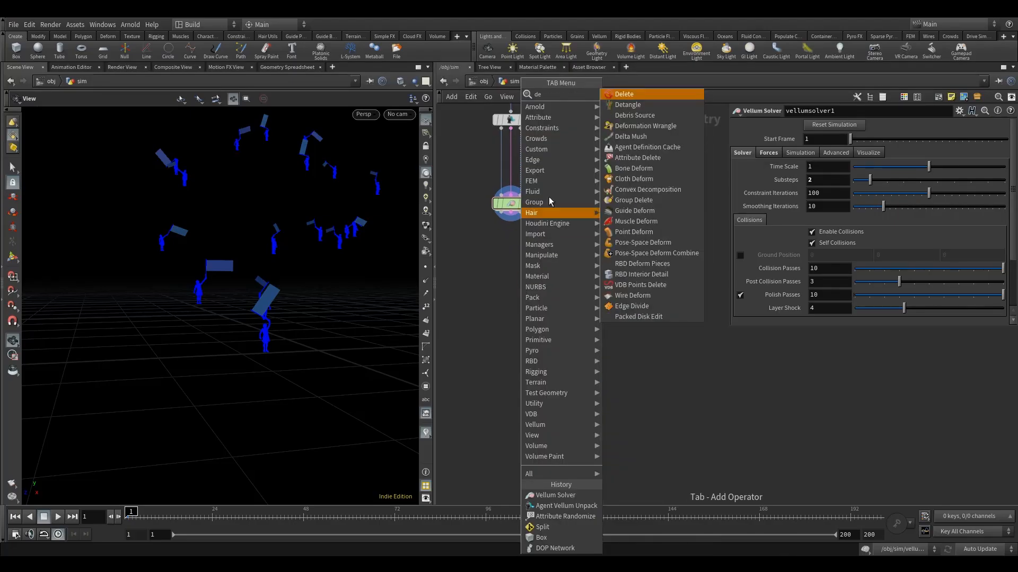
pyautogui.click(625, 97)
pyautogui.click(540, 269)
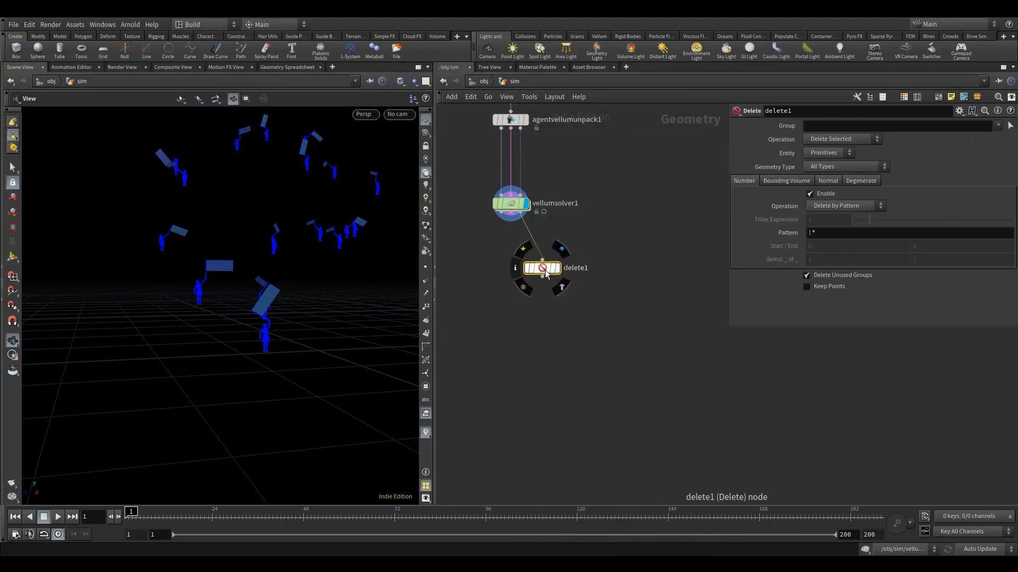
pyautogui.click(574, 268)
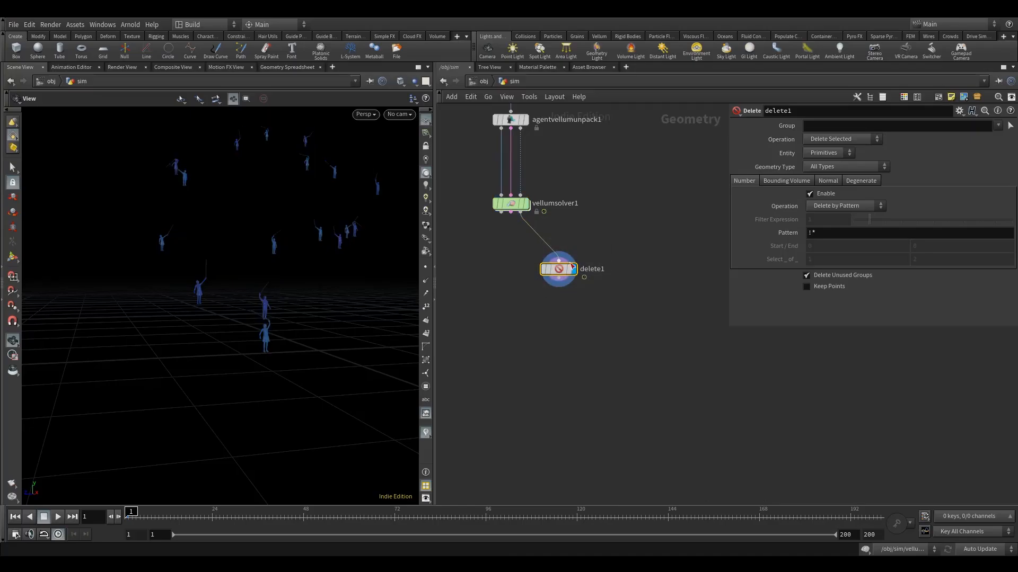
pyautogui.moveTo(575, 264); pyautogui.dragTo(587, 241)
pyautogui.click(586, 241)
pyautogui.moveTo(521, 213); pyautogui.dragTo(568, 257)
# Inspect the collision agents up close with the Select tool and turn on point display in the viewport
pyautogui.moveTo(270, 328); pyautogui.dragTo(323, 318, button='right')
pyautogui.moveTo(323, 318); pyautogui.dragTo(234, 346)
pyautogui.scroll(-3, 309, 321)
pyautogui.scroll(-3, 234, 345)
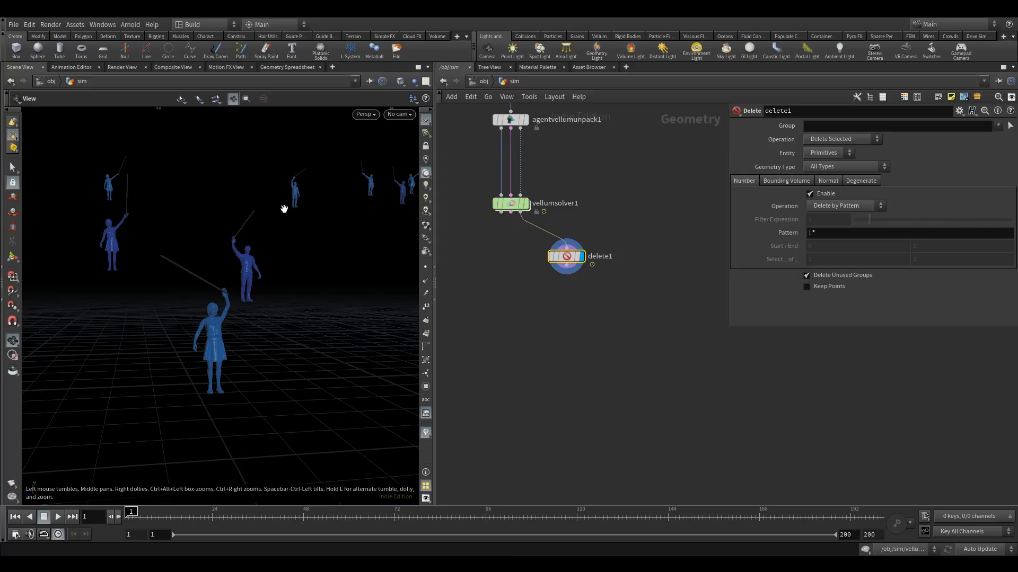
pyautogui.scroll(-2, 644, 233)
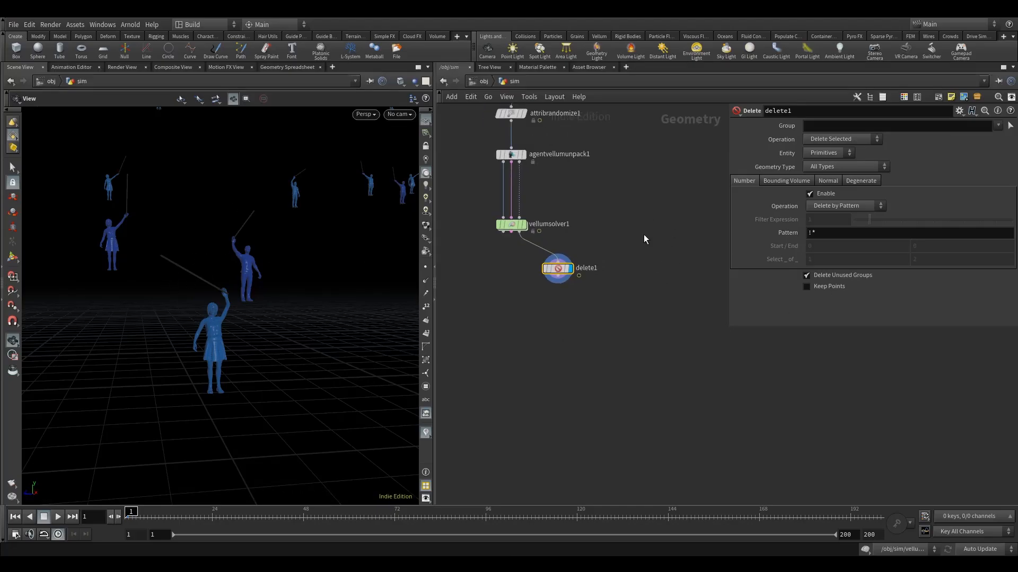
pyautogui.scroll(3, 247, 331)
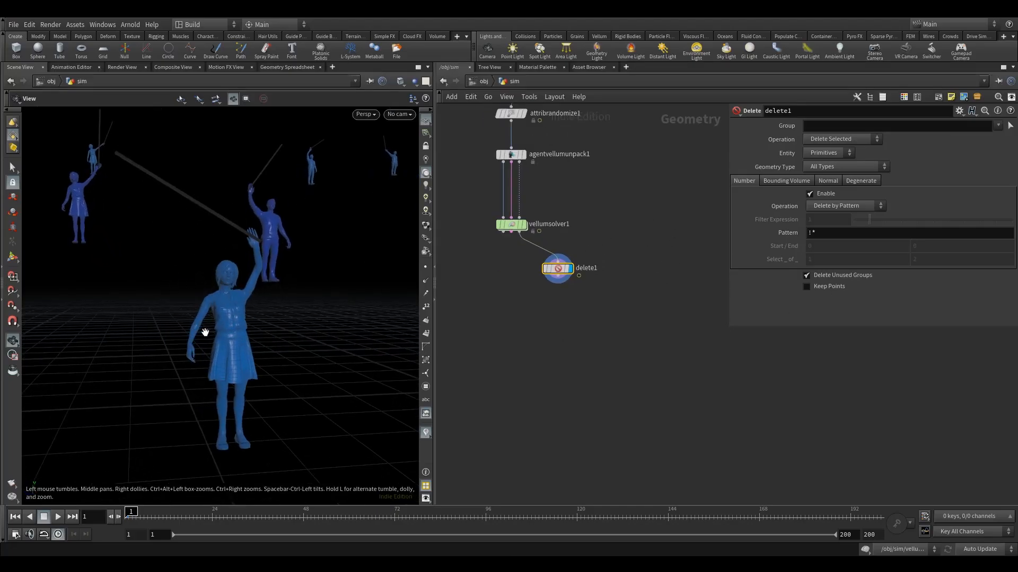
pyautogui.click(13, 167)
pyautogui.doubleClick(228, 333)
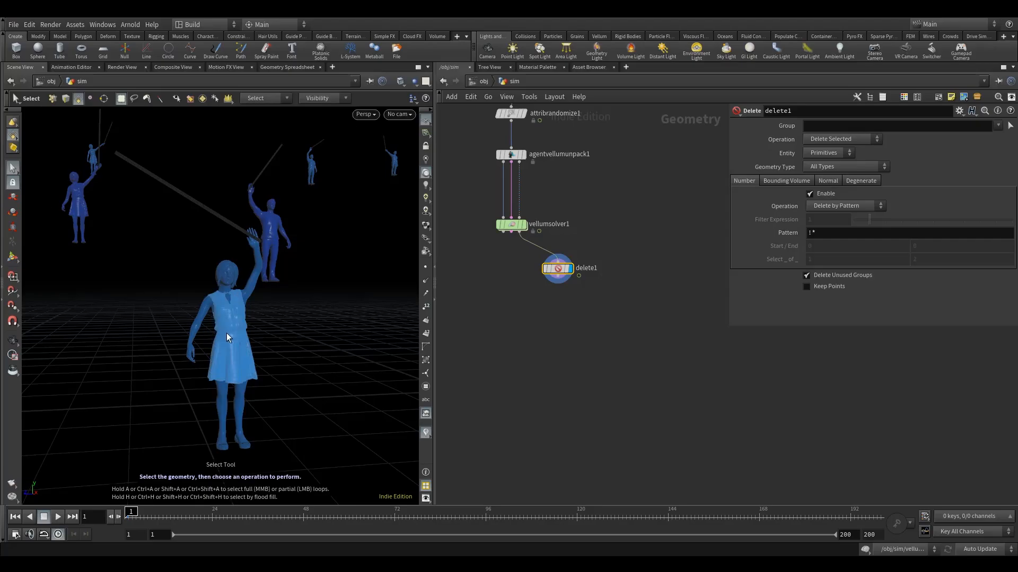
pyautogui.click(257, 296)
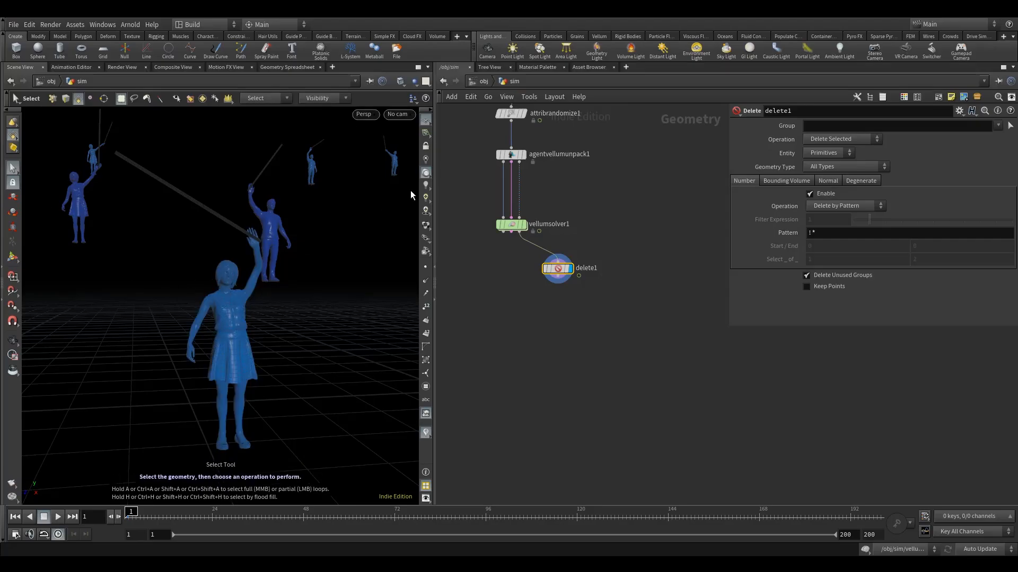
pyautogui.click(427, 267)
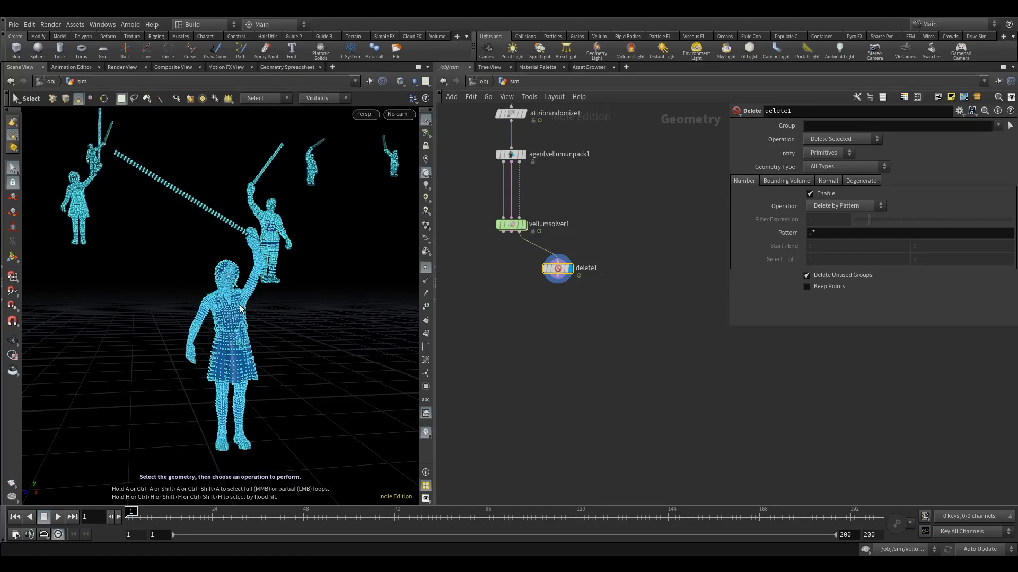
# Turn off point display in the viewport
pyautogui.click(427, 271)
pyautogui.scroll(-1, 664, 178)
pyautogui.moveTo(664, 178); pyautogui.dragTo(616, 308, button='middle')
pyautogui.scroll(-1, 616, 308)
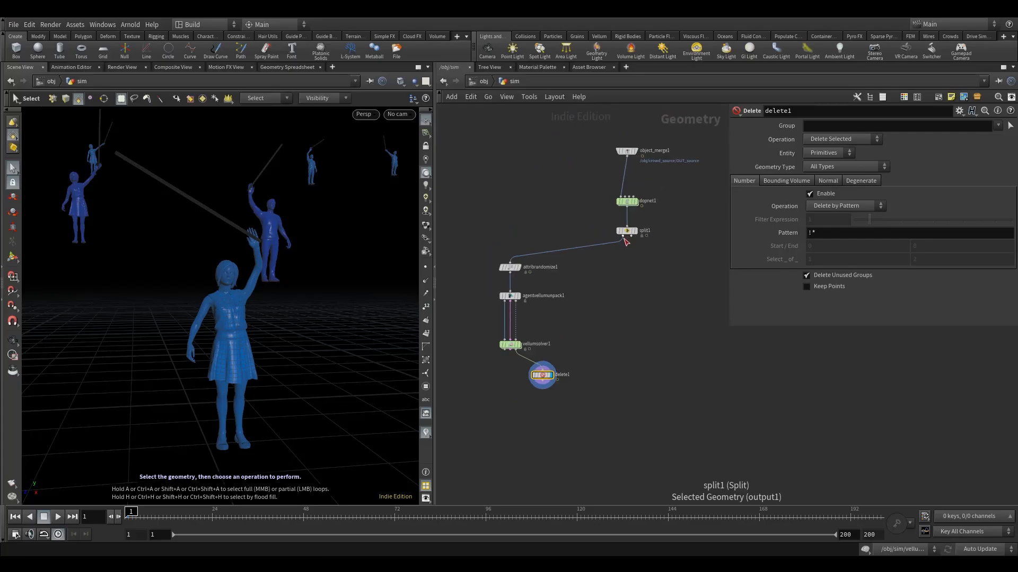
pyautogui.moveTo(624, 239); pyautogui.dragTo(629, 304)
pyautogui.click(628, 304)
pyautogui.scroll(1, 549, 364)
pyautogui.moveTo(549, 364); pyautogui.dragTo(540, 313, button='middle')
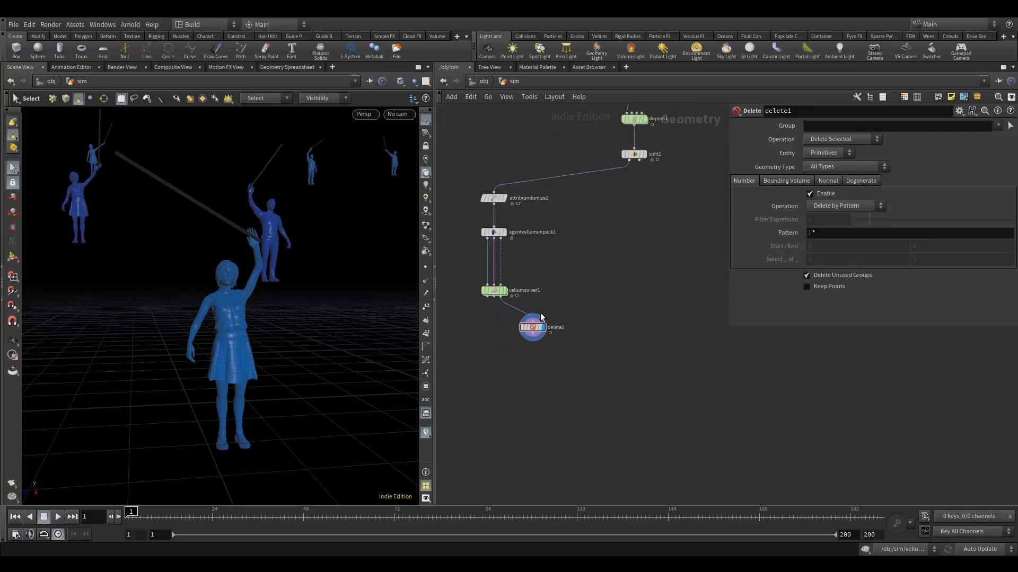
pyautogui.scroll(1, 524, 308)
# Set the Delete node's group to pole and its operation to Delete Non-Selected
pyautogui.click(540, 334)
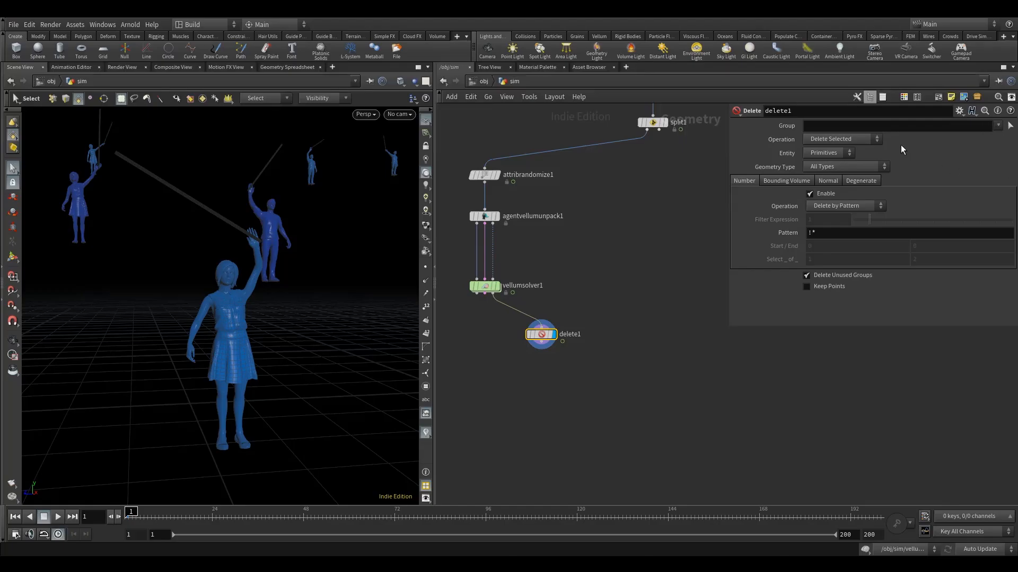
pyautogui.click(863, 127)
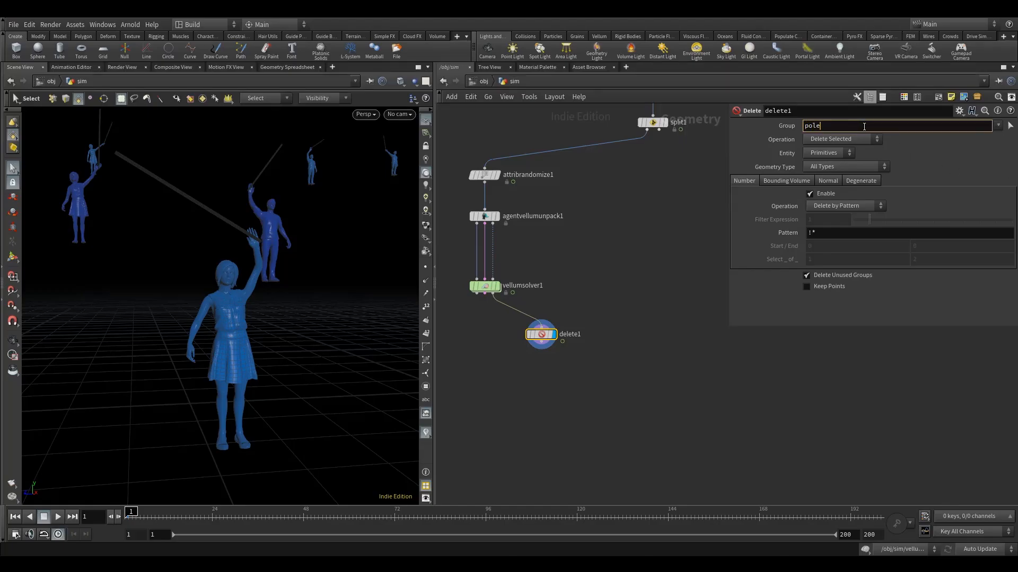
pyautogui.write('pole')
pyautogui.press('Return')
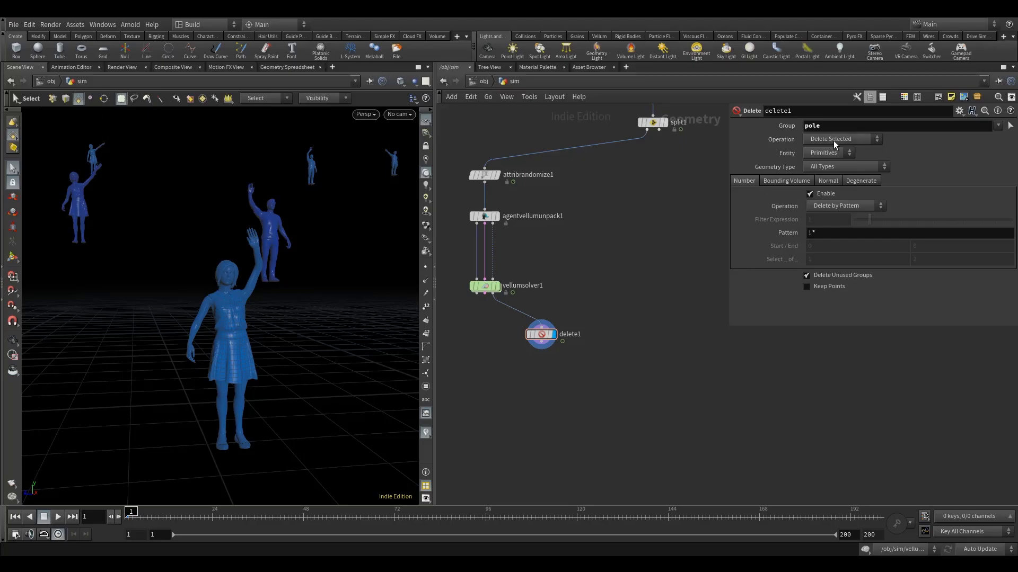
pyautogui.click(833, 138)
pyautogui.click(840, 161)
# Add a Color node below the Delete node, connect it and display it
pyautogui.moveTo(557, 328); pyautogui.dragTo(588, 377)
pyautogui.press('Tab')
pyautogui.write('col')
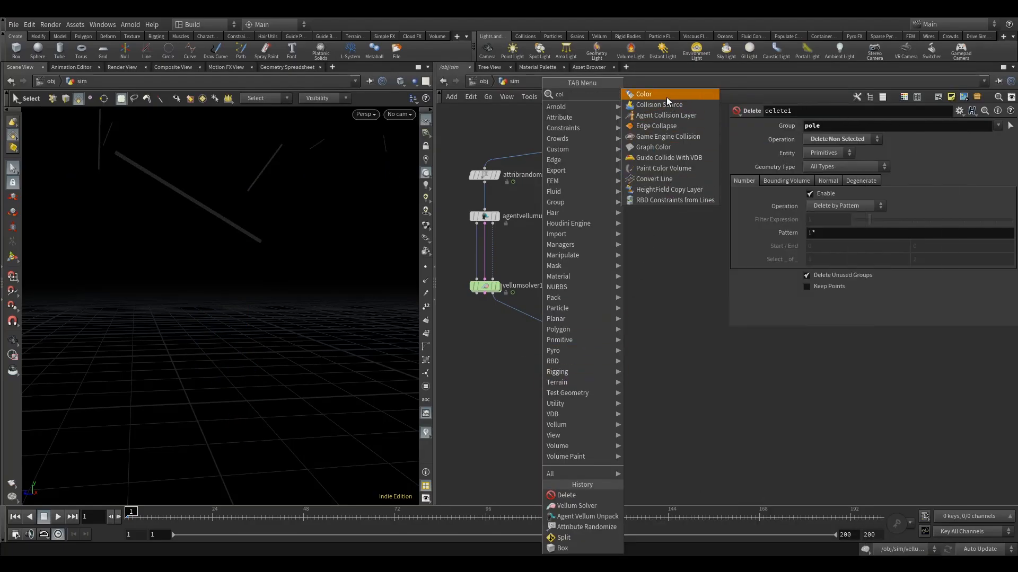
pyautogui.click(667, 99)
pyautogui.click(559, 387)
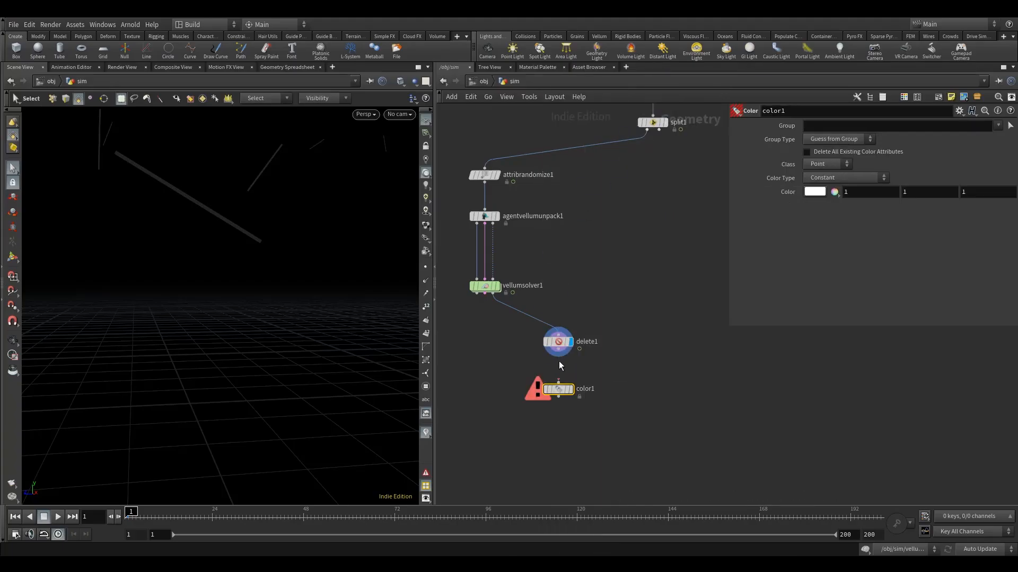
pyautogui.click(576, 375)
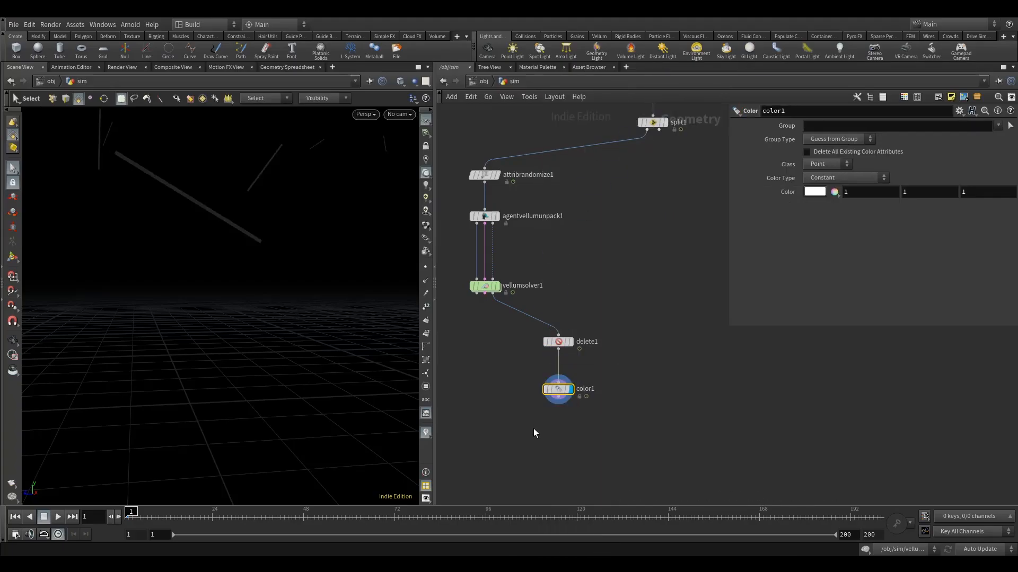
# Append a Normal node after the Color node and display its result
pyautogui.press('Tab')
pyautogui.write('no')
pyautogui.click(663, 94)
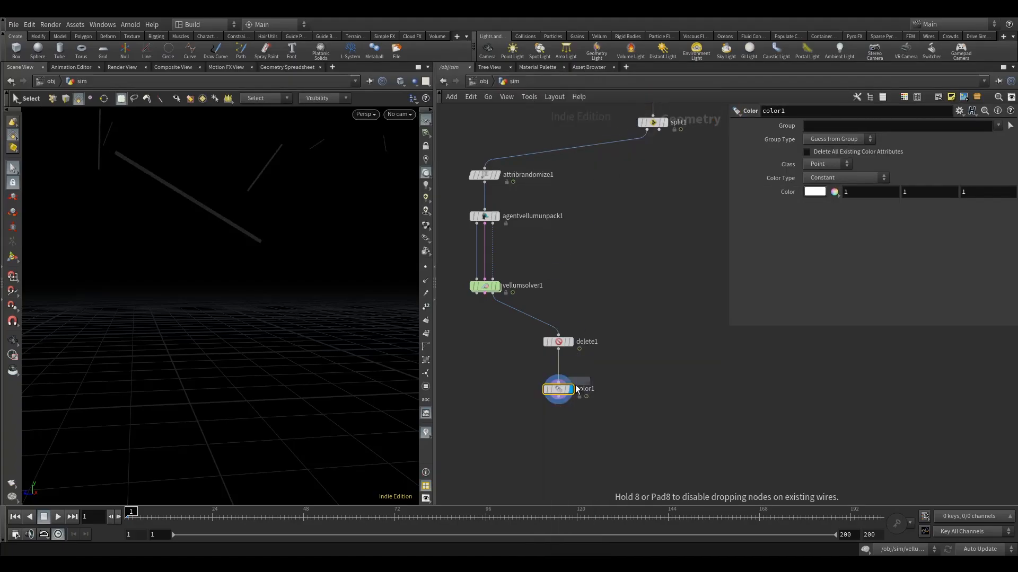
pyautogui.click(561, 420)
pyautogui.moveTo(561, 421); pyautogui.dragTo(558, 417)
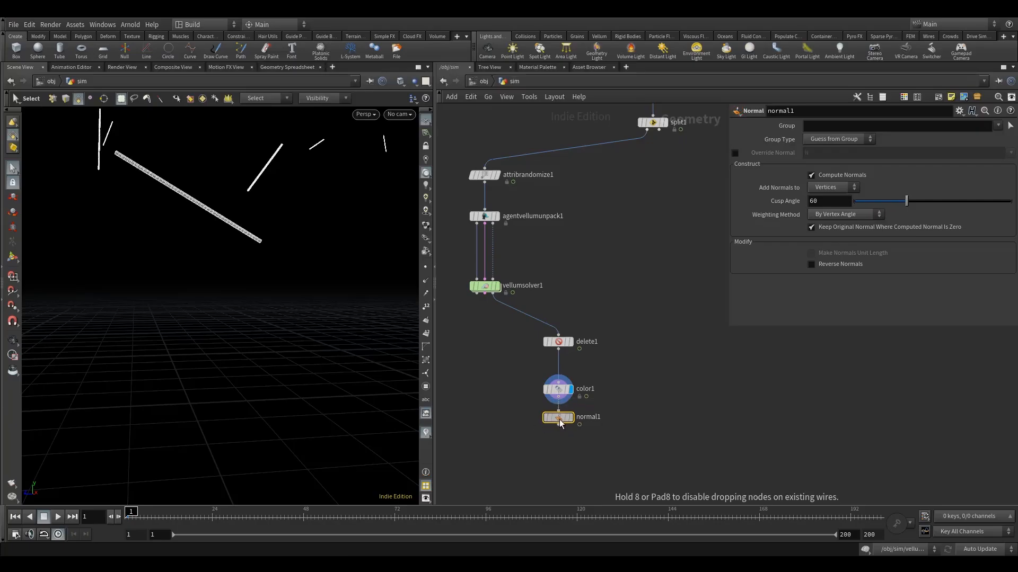
pyautogui.click(573, 418)
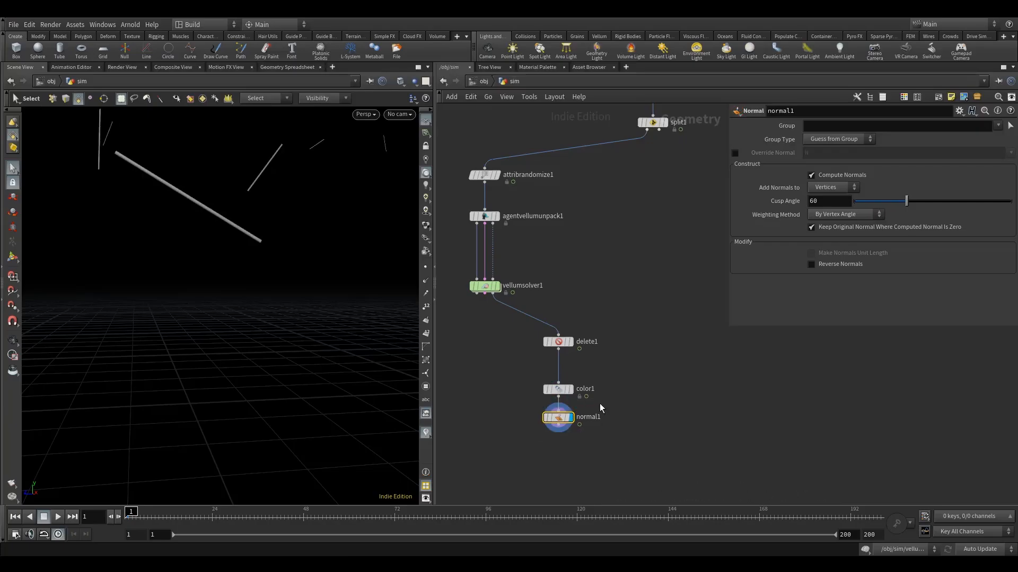
# Set the Color node's colour to a dark brown, hex 1B0E09 with saturation 0.661, for the flag poles
pyautogui.click(558, 389)
pyautogui.click(837, 189)
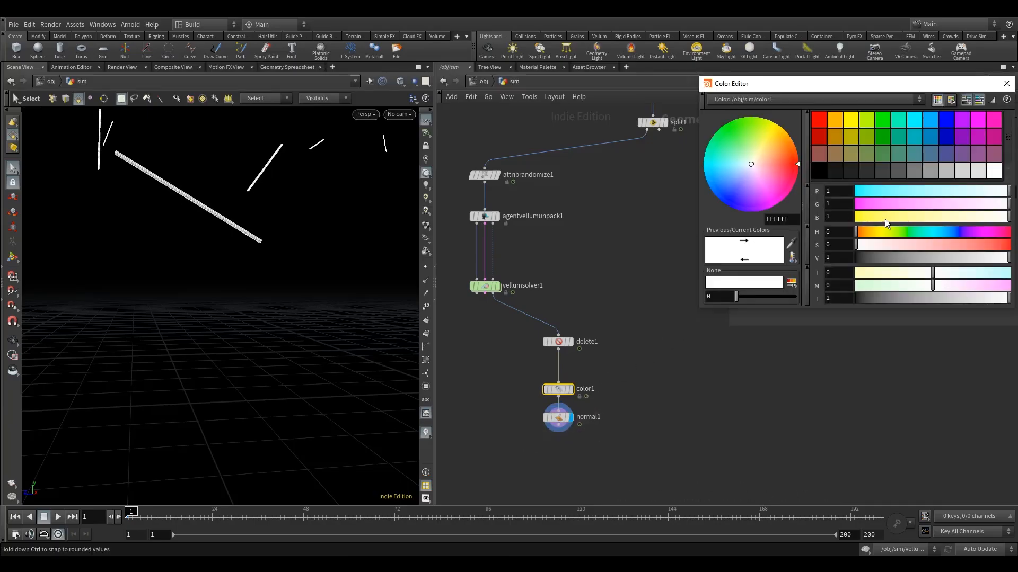
pyautogui.click(821, 154)
pyautogui.moveTo(959, 246); pyautogui.dragTo(990, 244)
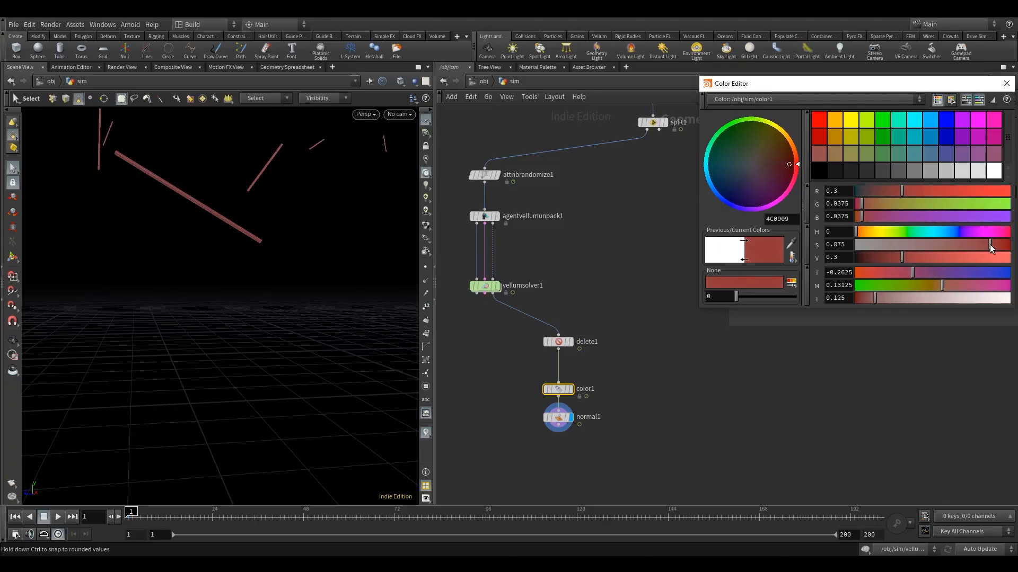
pyautogui.click(874, 194)
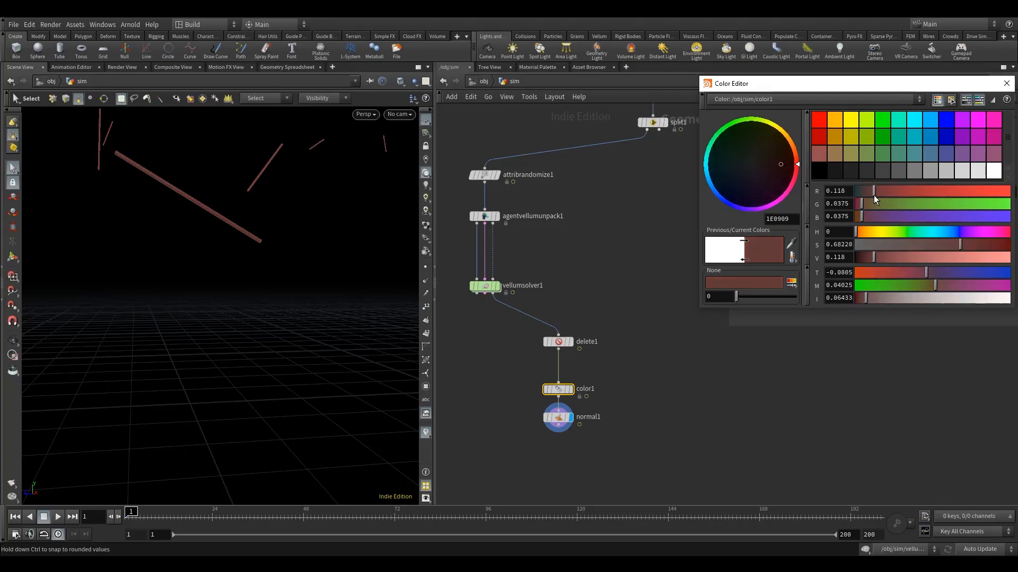
pyautogui.moveTo(978, 244); pyautogui.dragTo(989, 247)
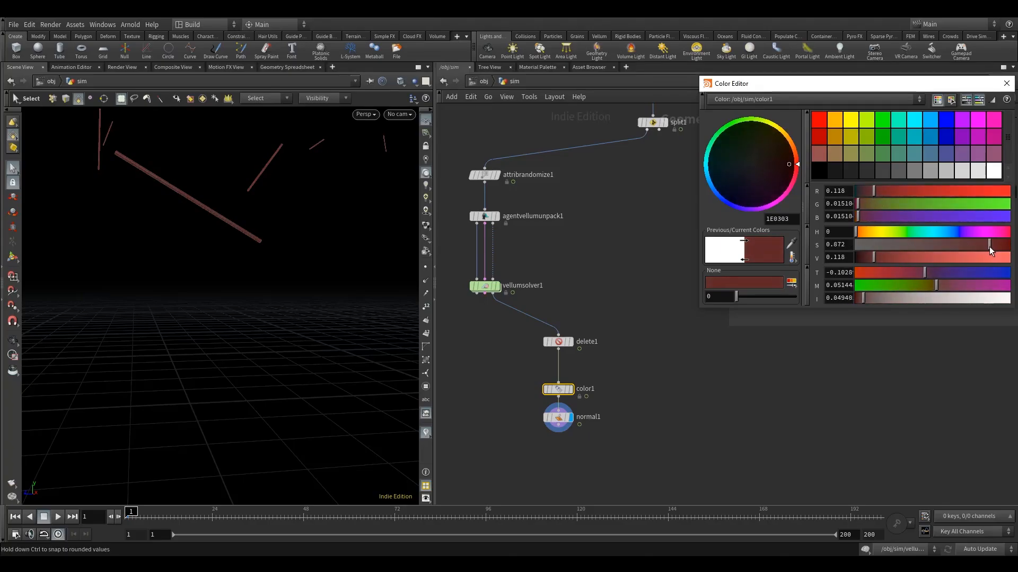
pyautogui.click(934, 286)
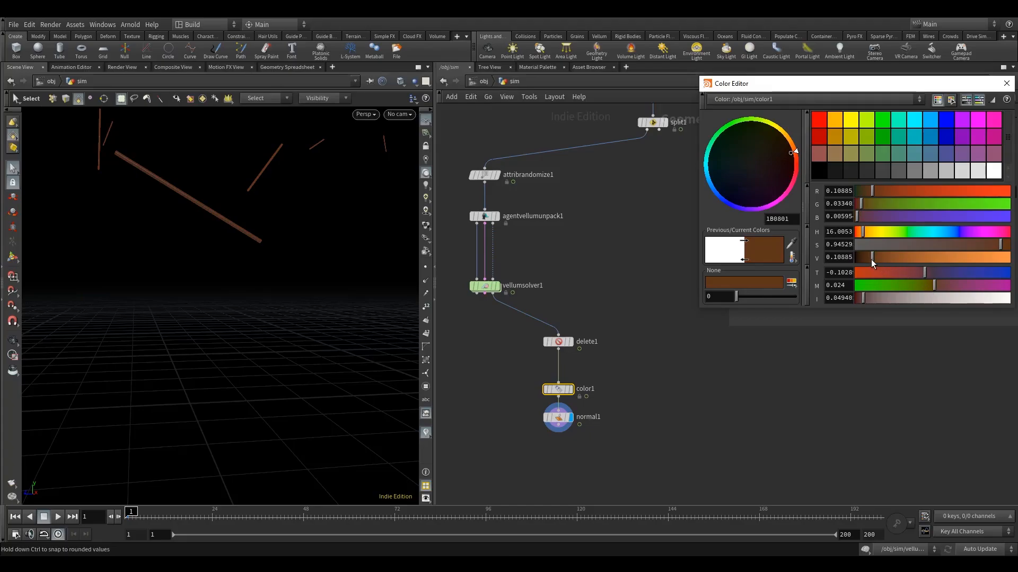
pyautogui.click(957, 244)
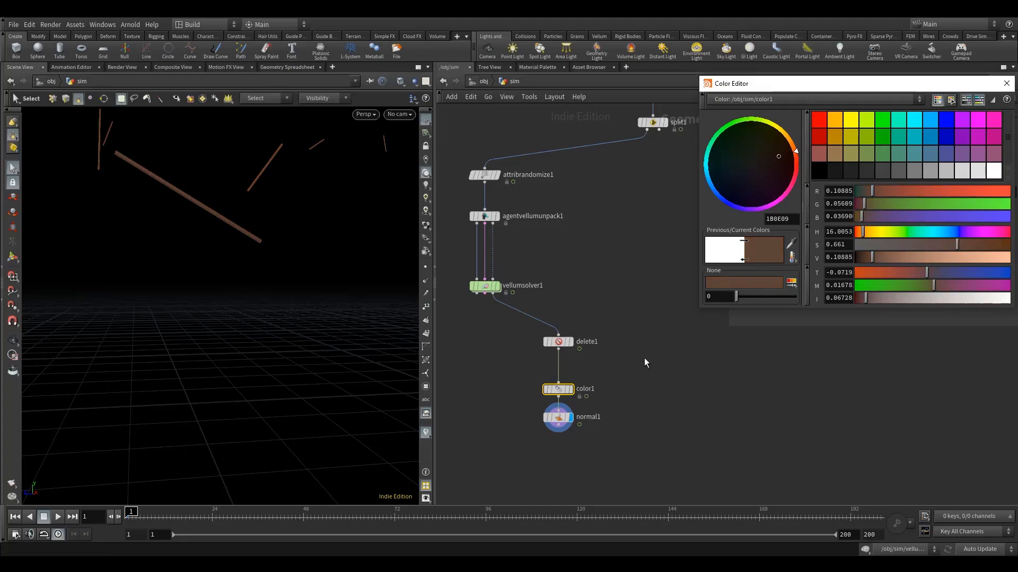
# Add a Merge node that combines the Normal node's poles with the Vellum Solver's first output, and display it
pyautogui.moveTo(556, 389); pyautogui.dragTo(557, 377)
pyautogui.click(558, 418)
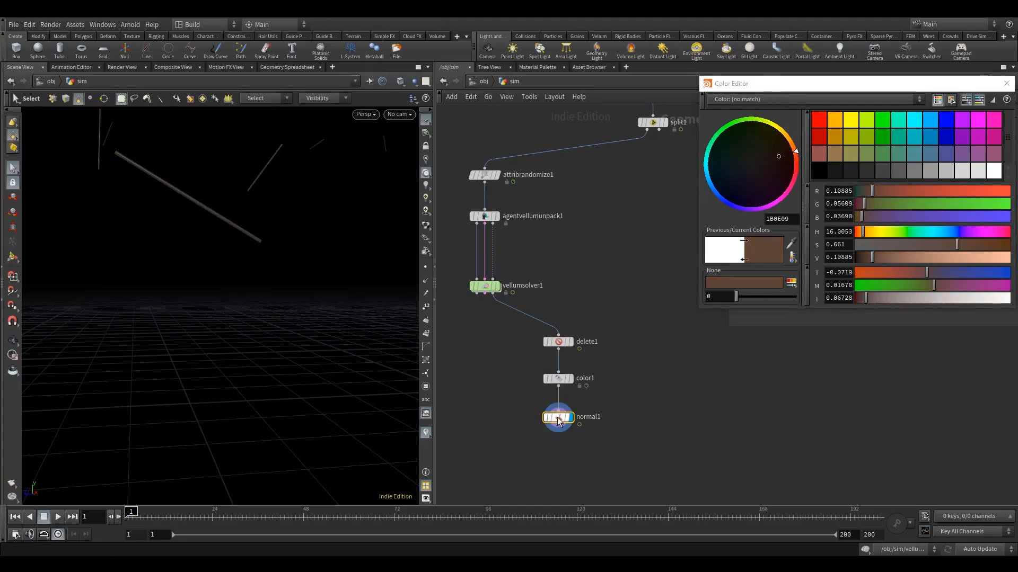
pyautogui.press('h')
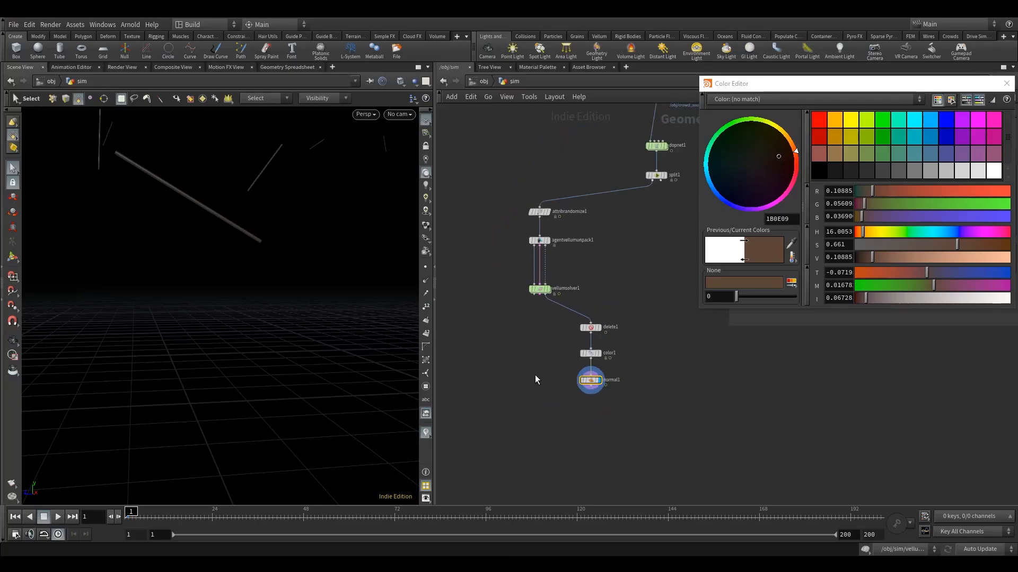
pyautogui.press('Tab')
pyautogui.write('merg')
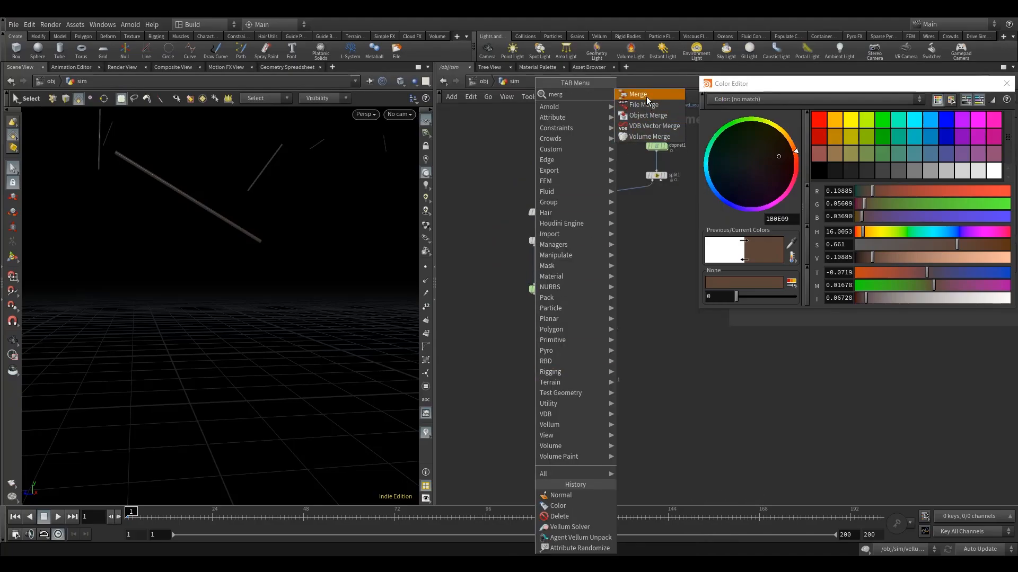
pyautogui.click(646, 97)
pyautogui.click(564, 418)
pyautogui.click(577, 411)
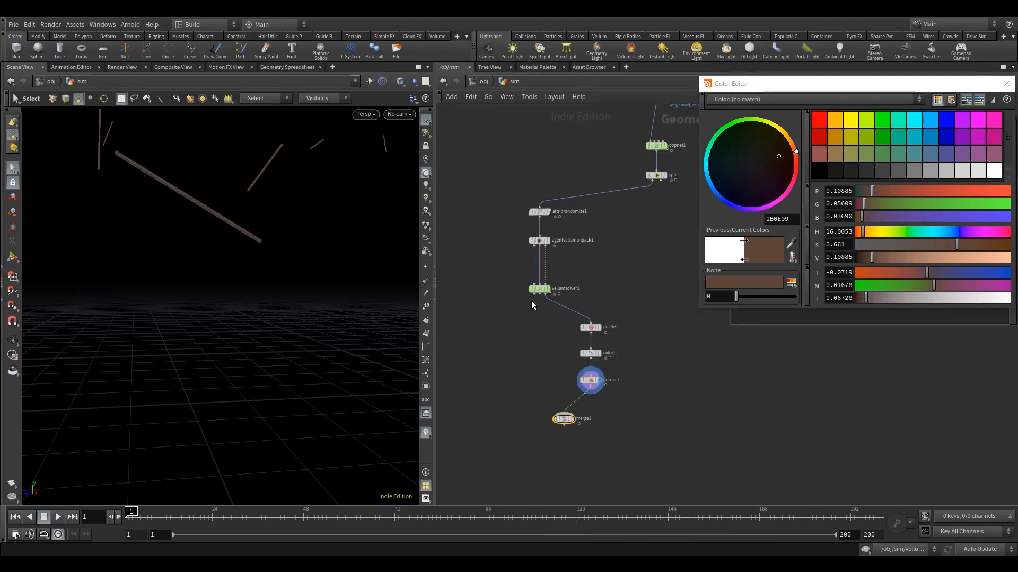
pyautogui.moveTo(539, 295); pyautogui.dragTo(564, 414)
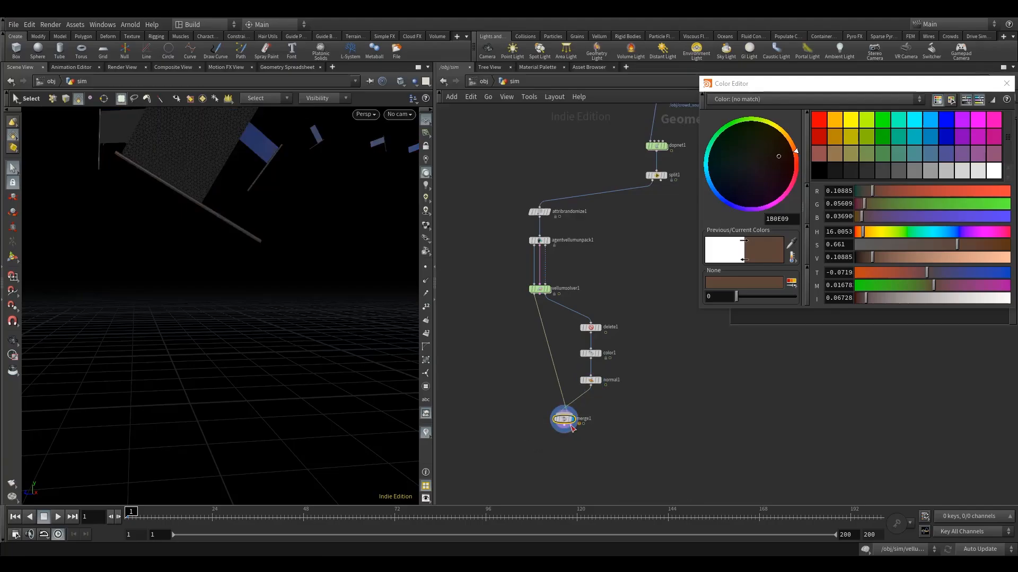
# Move the Normal node out of the pole branch to below the Merge node, connect it there and display it
pyautogui.moveTo(599, 380); pyautogui.dragTo(583, 349, button='middle')
pyautogui.moveTo(571, 355); pyautogui.dragTo(544, 424)
pyautogui.click(547, 392)
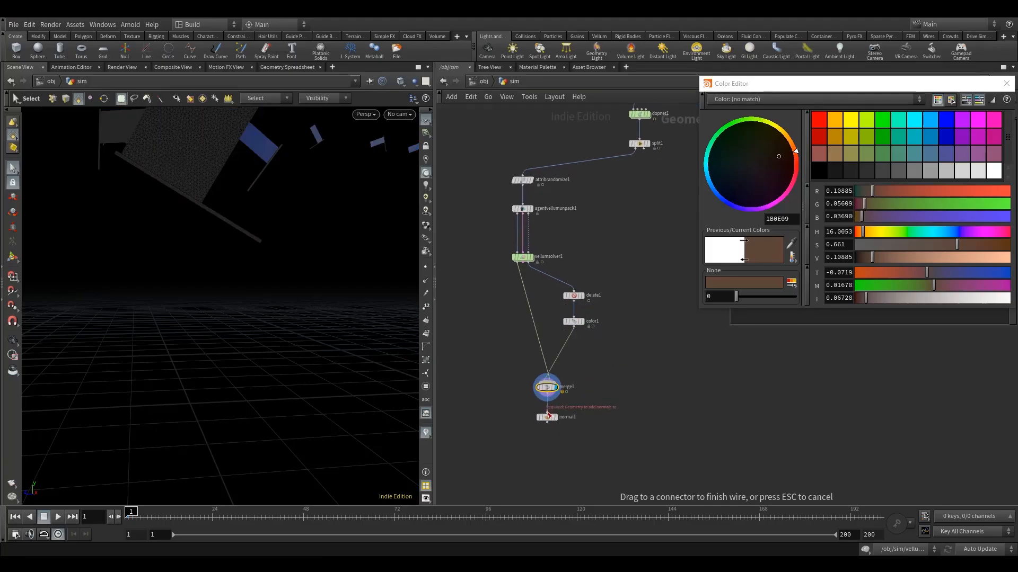
pyautogui.click(547, 412)
pyautogui.moveTo(613, 436); pyautogui.dragTo(585, 406, button='middle')
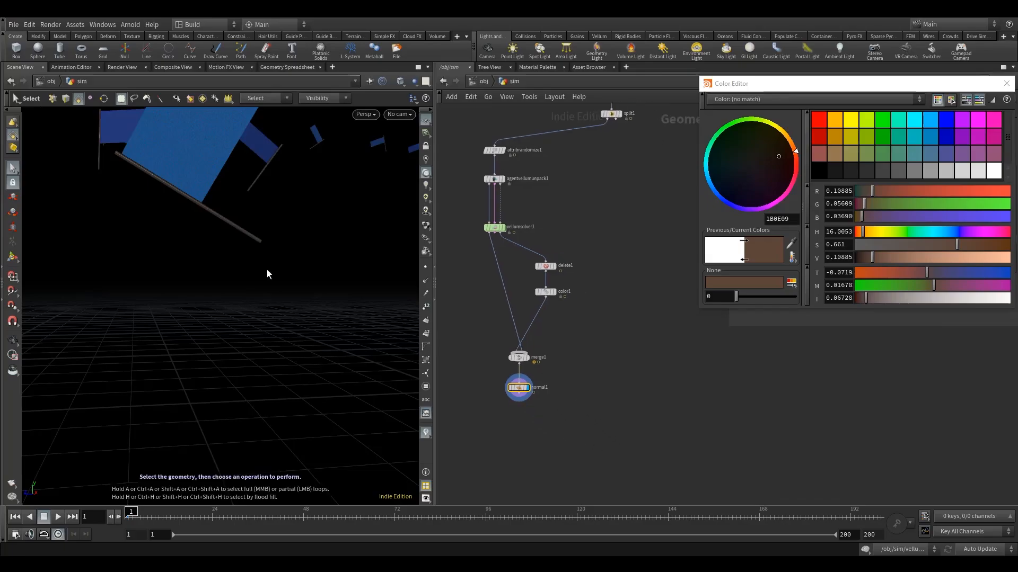
# Move the Attribute Randomize node up to the Split node's level and display its result
pyautogui.keyDown('alt'); pyautogui.moveTo(293, 218); pyautogui.dragTo(216, 270, button='right'); pyautogui.keyUp('alt')
pyautogui.keyDown('alt'); pyautogui.moveTo(216, 270); pyautogui.dragTo(239, 267); pyautogui.keyUp('alt')
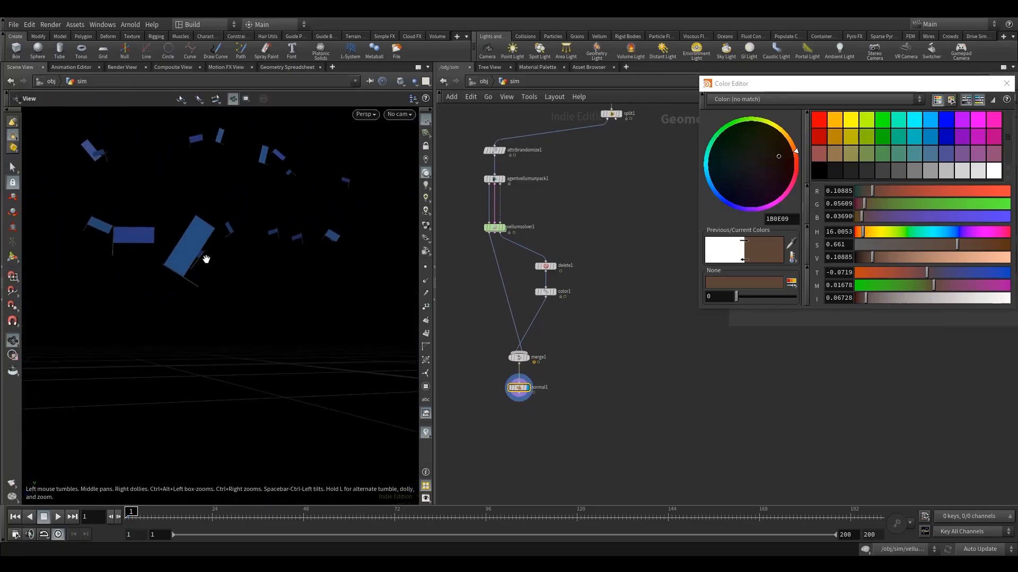
pyautogui.keyDown('alt'); pyautogui.moveTo(206, 258); pyautogui.dragTo(246, 283, button='middle'); pyautogui.keyUp('alt')
pyautogui.keyDown('alt'); pyautogui.moveTo(246, 284); pyautogui.dragTo(284, 277, button='right'); pyautogui.keyUp('alt')
pyautogui.keyDown('alt'); pyautogui.moveTo(284, 278); pyautogui.dragTo(252, 274, button='middle'); pyautogui.keyUp('alt')
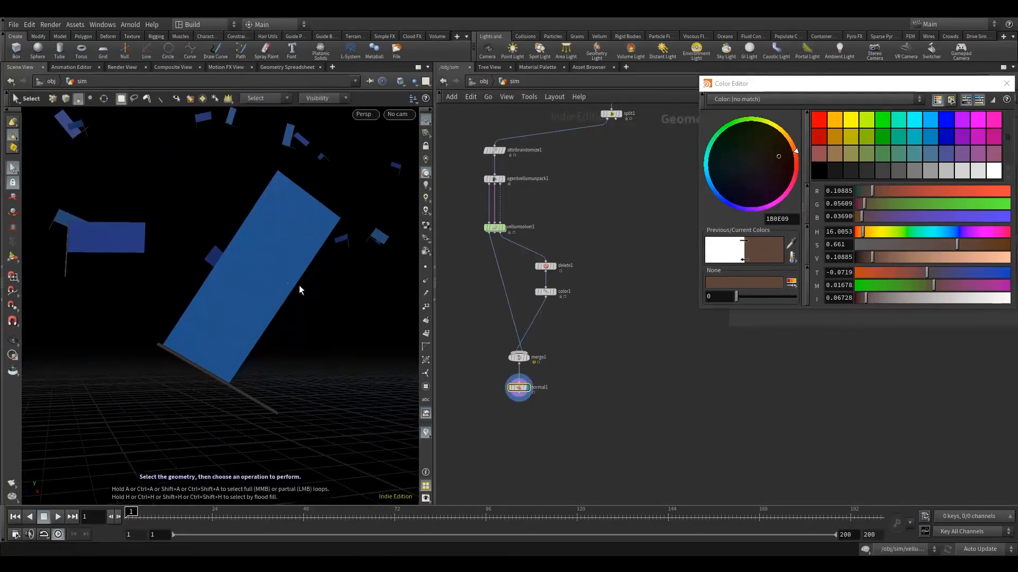
pyautogui.moveTo(467, 276); pyautogui.dragTo(475, 375, button='middle')
pyautogui.moveTo(508, 251); pyautogui.dragTo(504, 223)
pyautogui.click(512, 222)
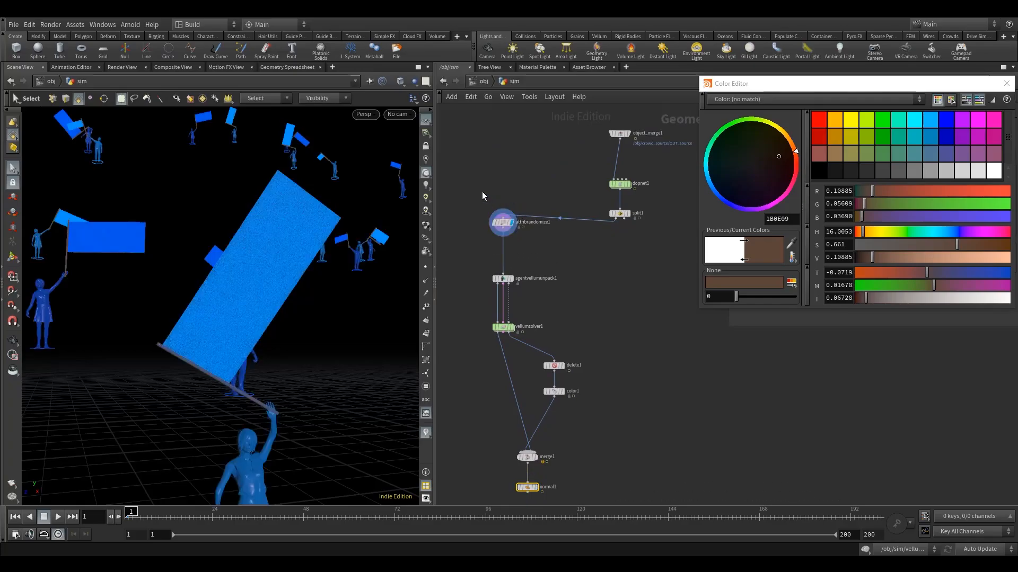
# Isolate the foreground agent with a Blast node after Attribute Randomize, with Delete Non Selected enabled
pyautogui.click(243, 462)
pyautogui.press('Delete')
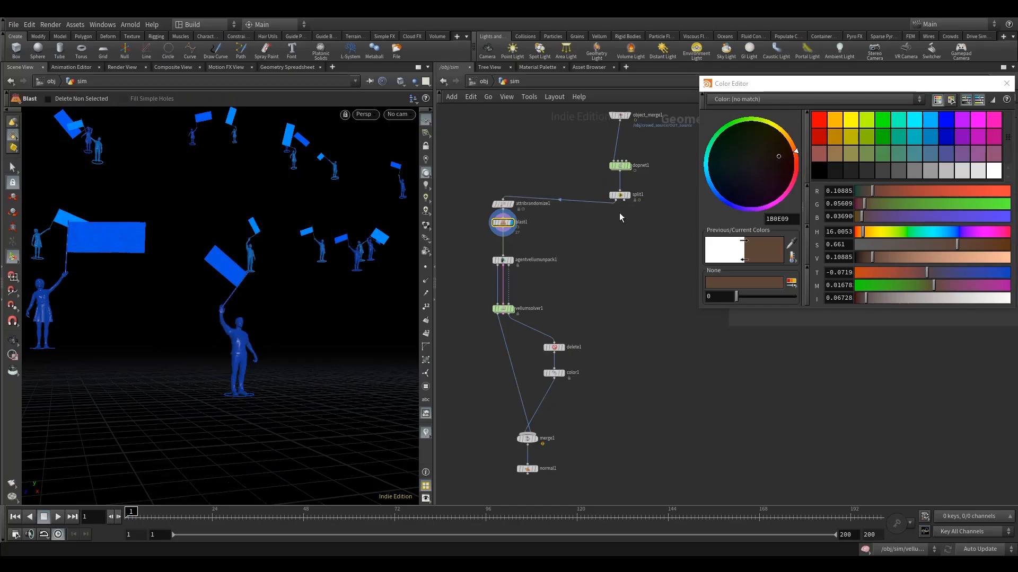
pyautogui.click(1006, 84)
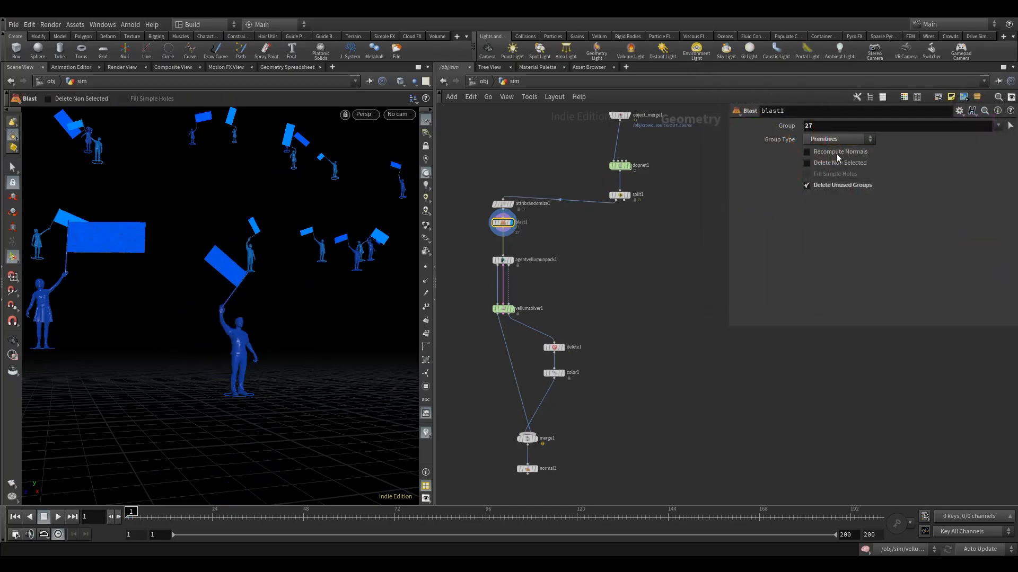
pyautogui.click(834, 164)
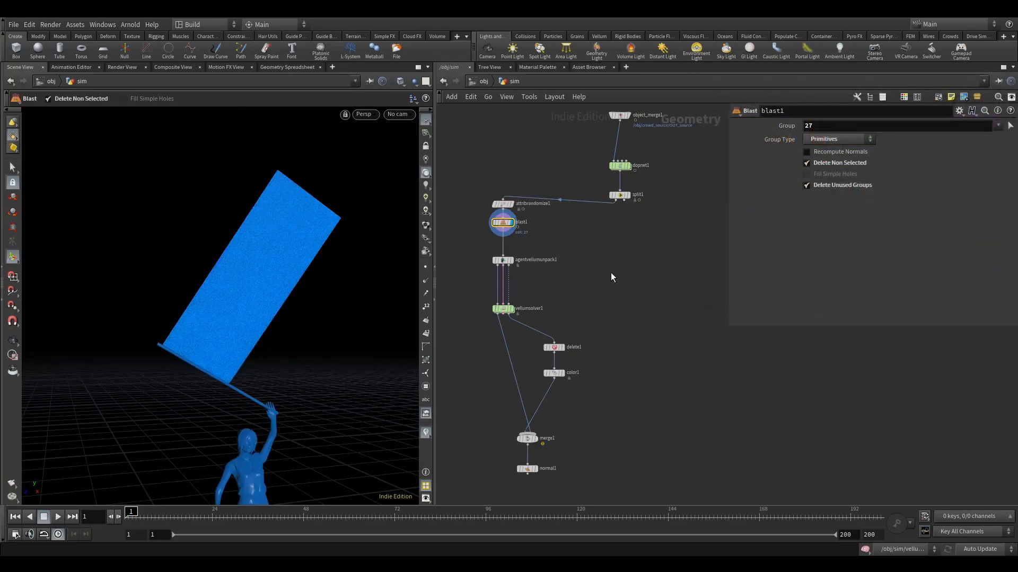
# Display the Vellum Solver's result and frame the isolated agent with its whole flag
pyautogui.click(517, 302)
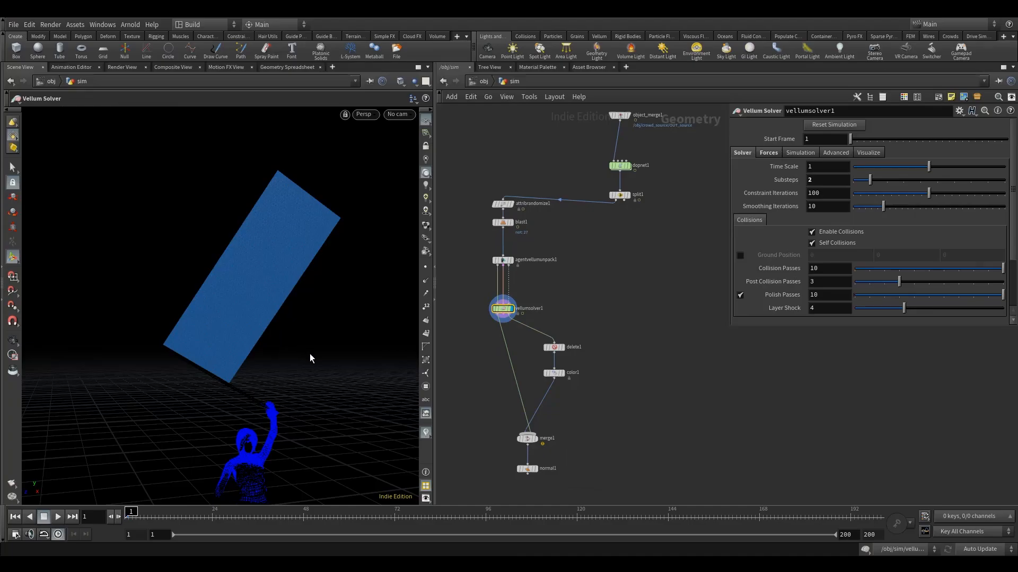
pyautogui.keyDown('alt'); pyautogui.moveTo(313, 355); pyautogui.dragTo(294, 276, button='middle'); pyautogui.keyUp('alt')
pyautogui.keyDown('alt'); pyautogui.moveTo(294, 275); pyautogui.dragTo(228, 317, button='right'); pyautogui.keyUp('alt')
pyautogui.keyDown('alt'); pyautogui.moveTo(228, 281); pyautogui.dragTo(224, 297); pyautogui.keyUp('alt')
pyautogui.keyDown('alt'); pyautogui.moveTo(186, 288); pyautogui.dragTo(221, 280, button='right'); pyautogui.keyUp('alt')
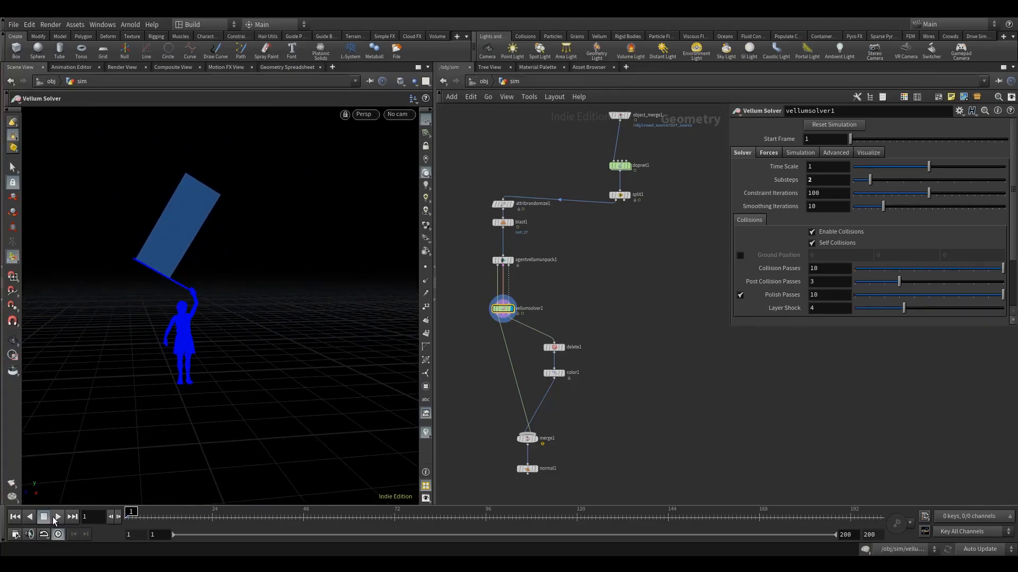
# Play the isolated agent's flag simulation to about frame 19, stop it and return to the first frame
pyautogui.click(57, 518)
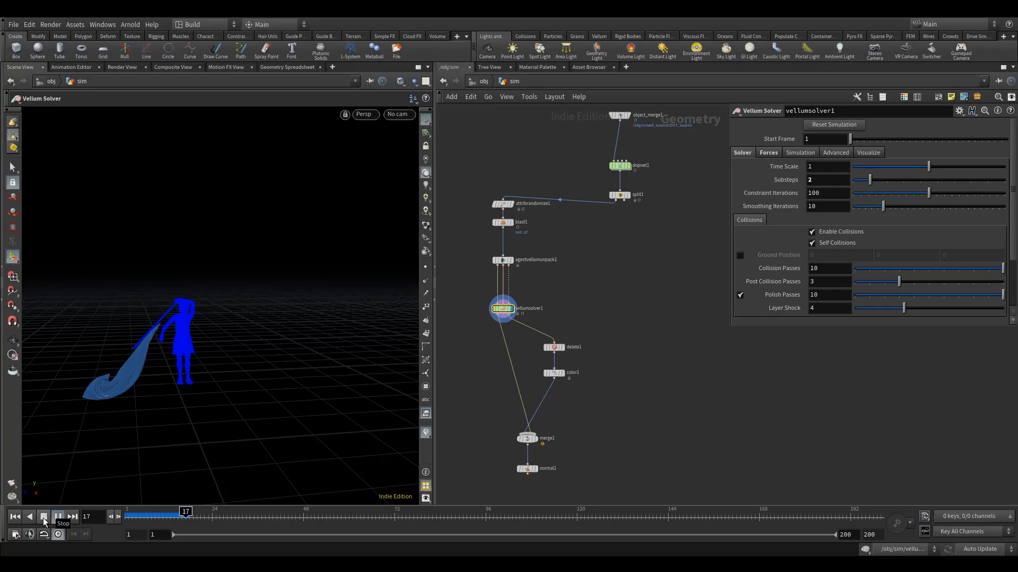
pyautogui.click(44, 522)
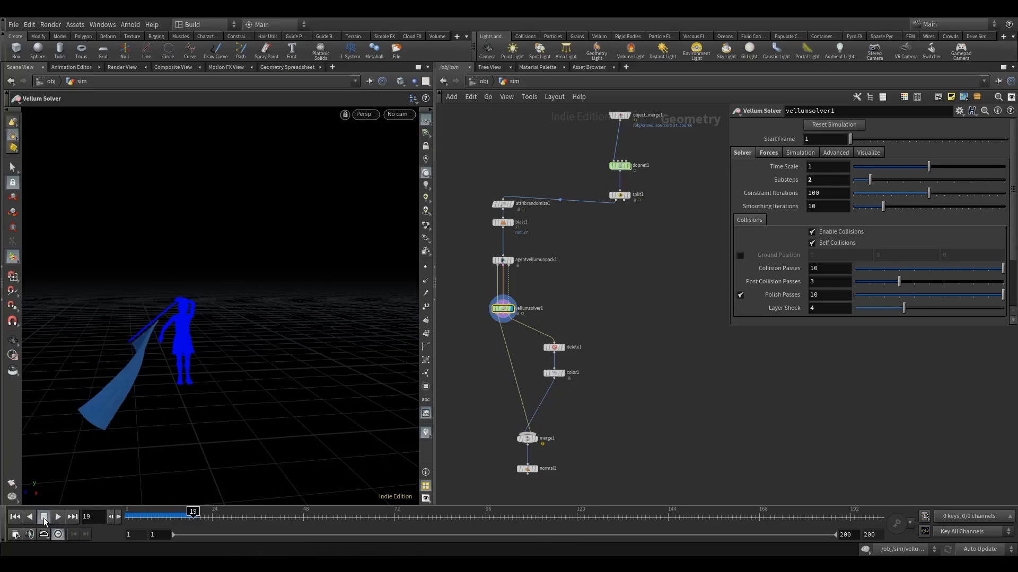
pyautogui.click(15, 516)
pyautogui.moveTo(600, 293); pyautogui.dragTo(573, 259, button='middle')
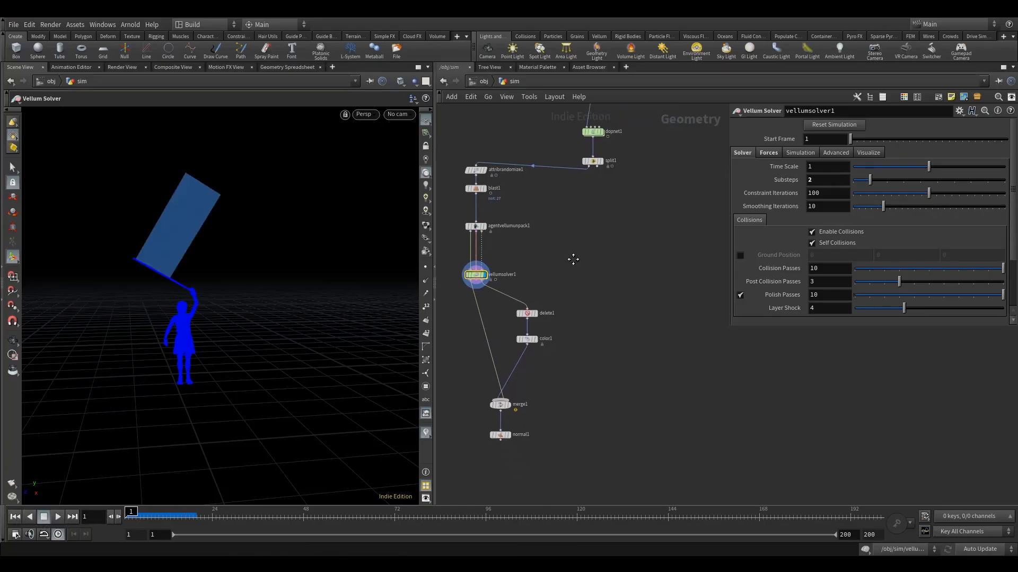
# Display the result of the Normal node at the end of the flag and pole network
pyautogui.scroll(-2, 572, 259)
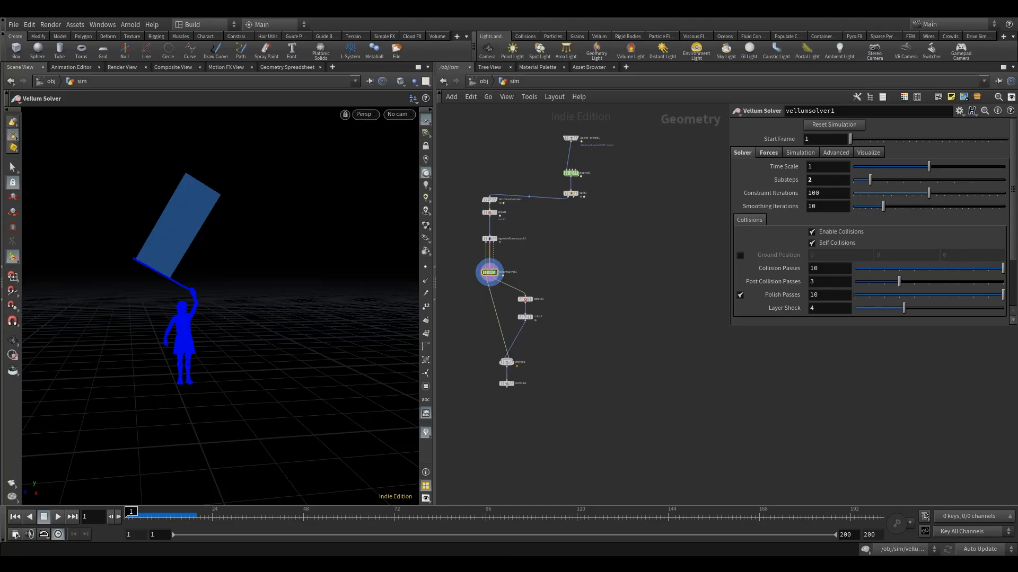
pyautogui.click(510, 384)
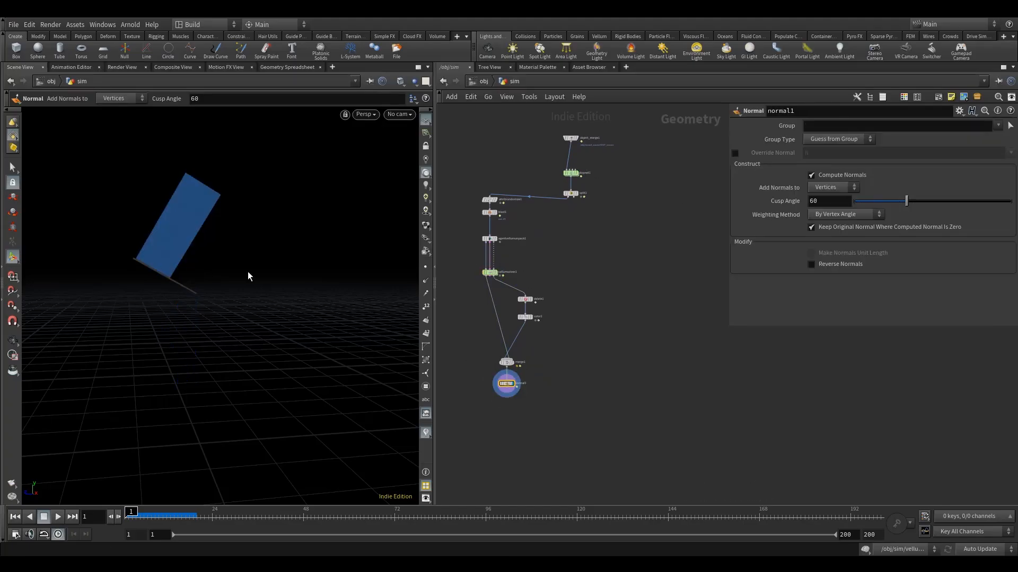
pyautogui.moveTo(571, 257); pyautogui.dragTo(544, 251, button='middle')
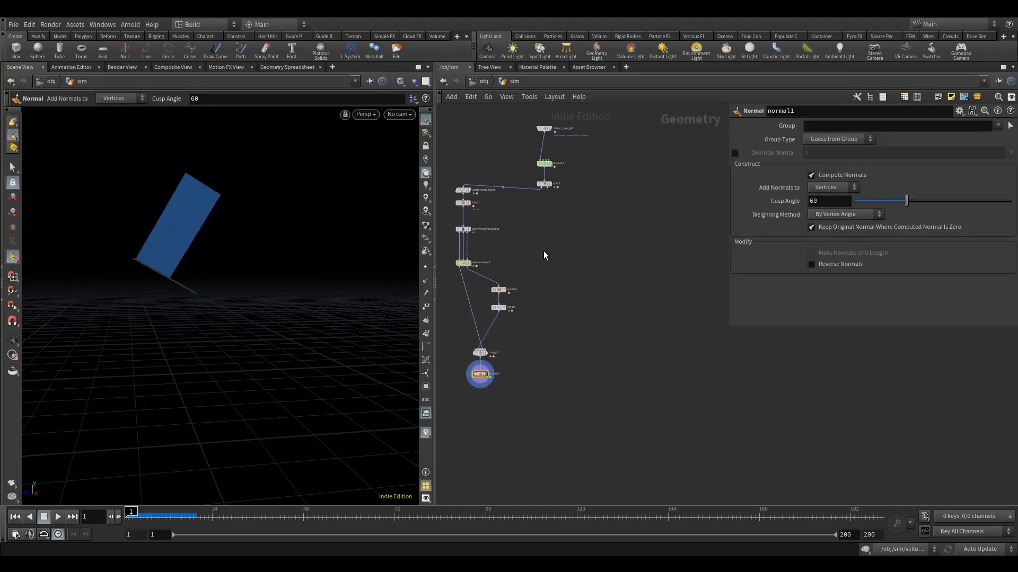
# Branch an Agent Edit node off the Split node's first output and display its result
pyautogui.click(544, 188)
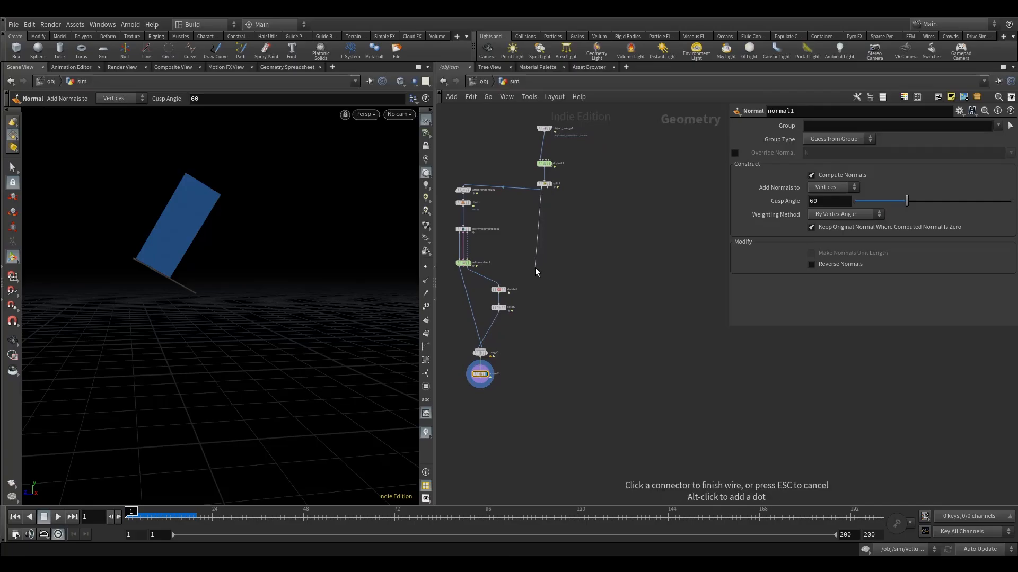
pyautogui.press('Tab')
pyautogui.write('age')
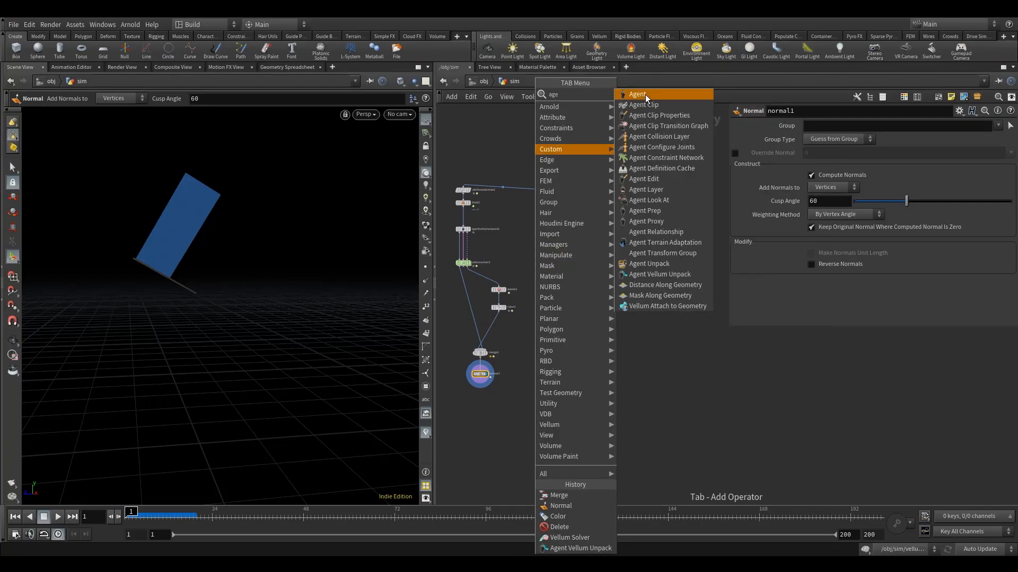
pyautogui.click(651, 179)
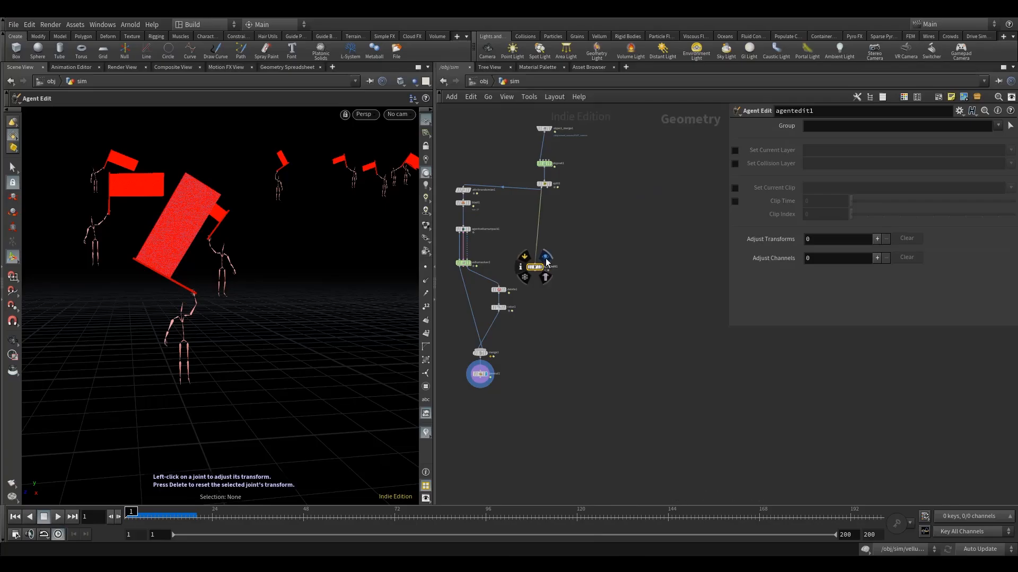
pyautogui.click(544, 264)
pyautogui.moveTo(535, 268); pyautogui.dragTo(550, 266)
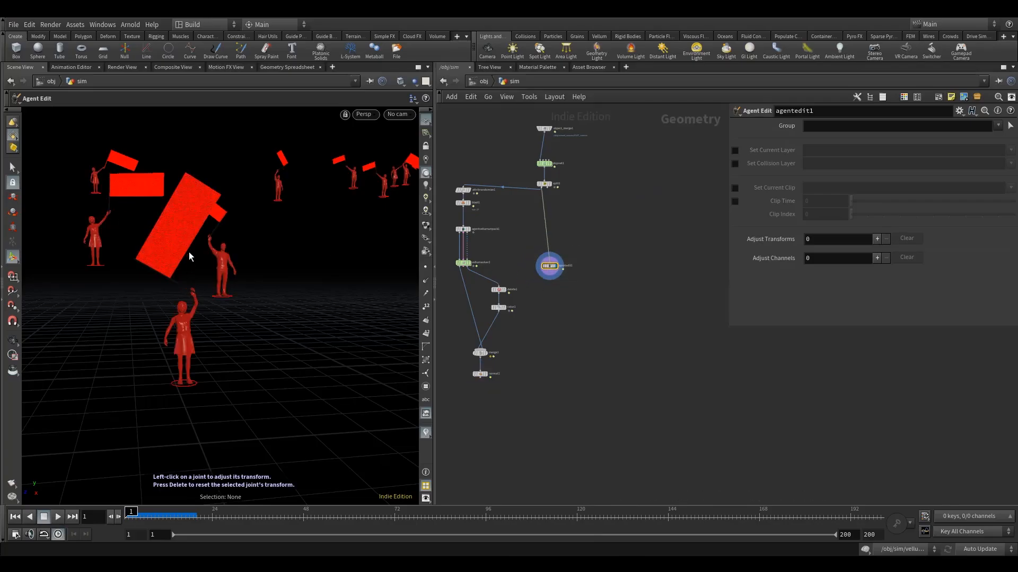
# Enable Set Current Layer on the Agent Edit node and choose layer 1 for the agents
pyautogui.click(734, 151)
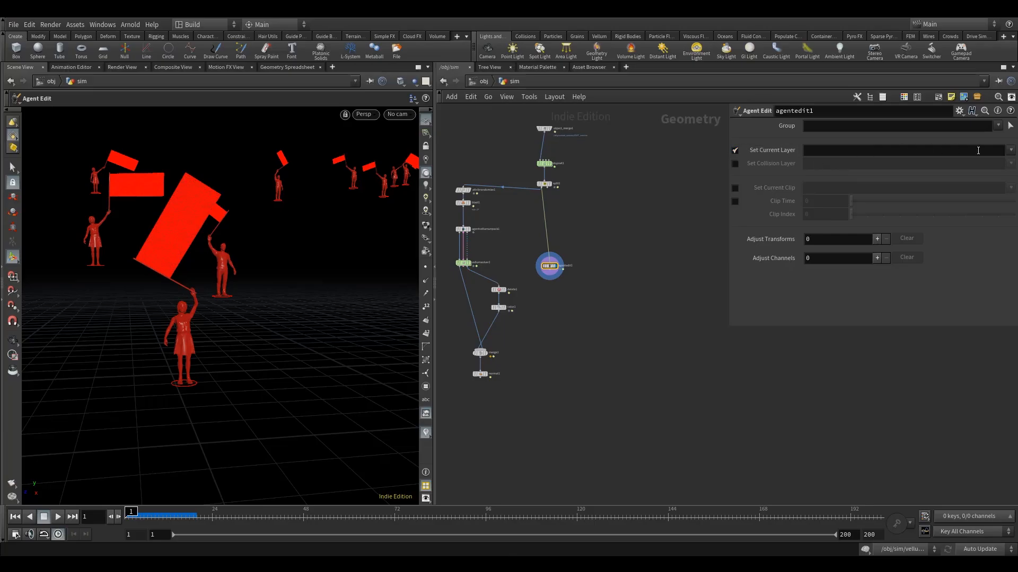
pyautogui.click(1010, 151)
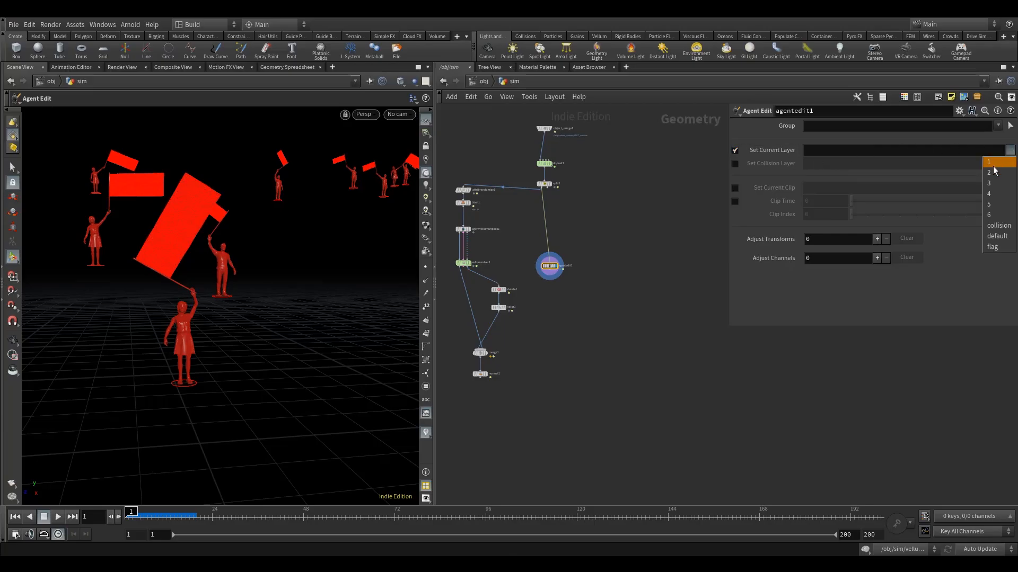
pyautogui.click(1001, 164)
pyautogui.moveTo(588, 289); pyautogui.dragTo(570, 262, button='middle')
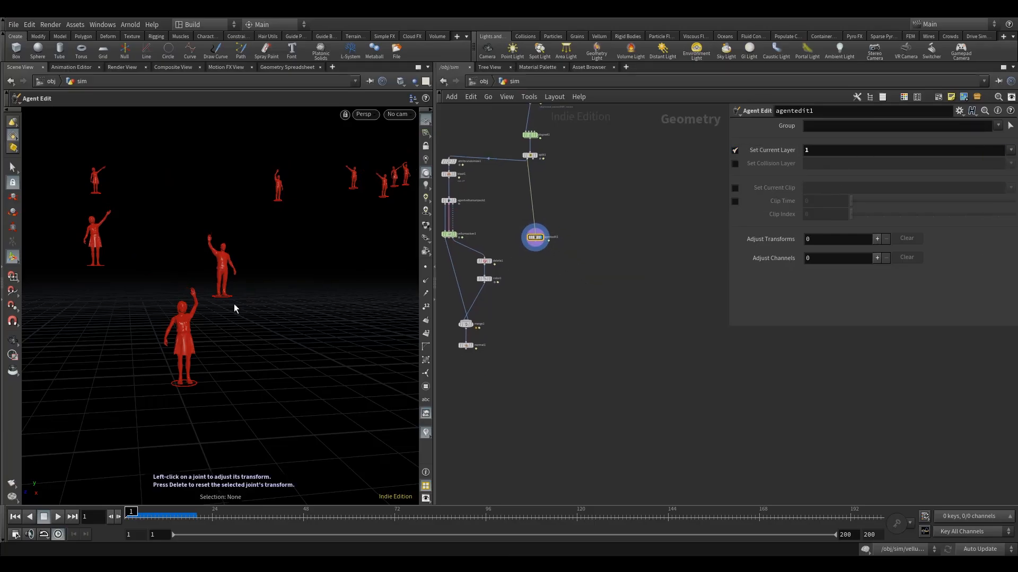
pyautogui.scroll(5, 186, 313)
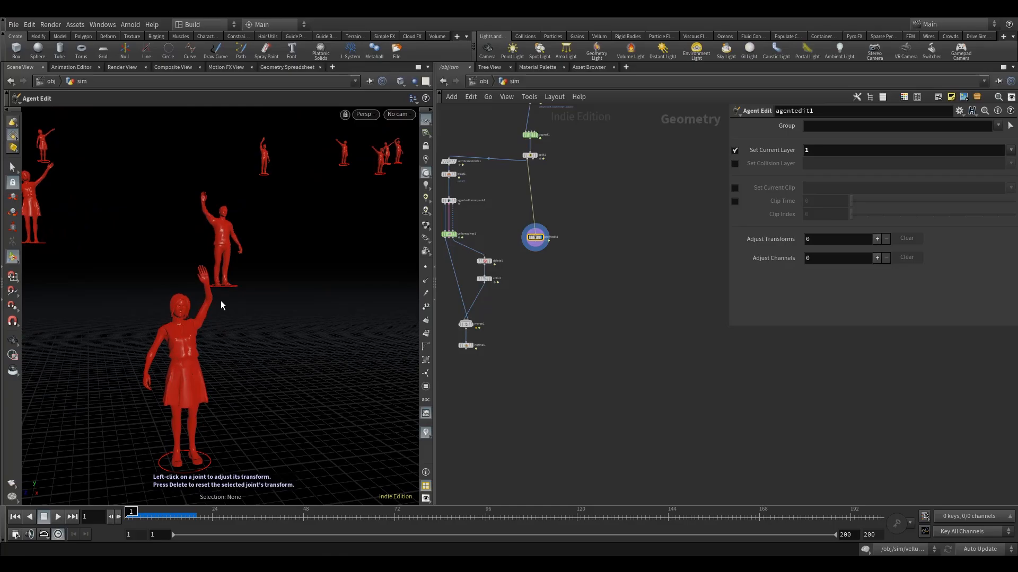
pyautogui.click(1011, 150)
pyautogui.scroll(-3, 230, 256)
pyautogui.keyDown('alt'); pyautogui.moveTo(230, 255); pyautogui.dragTo(259, 284); pyautogui.keyUp('alt')
pyautogui.scroll(5, 238, 279)
pyautogui.scroll(-3, 248, 279)
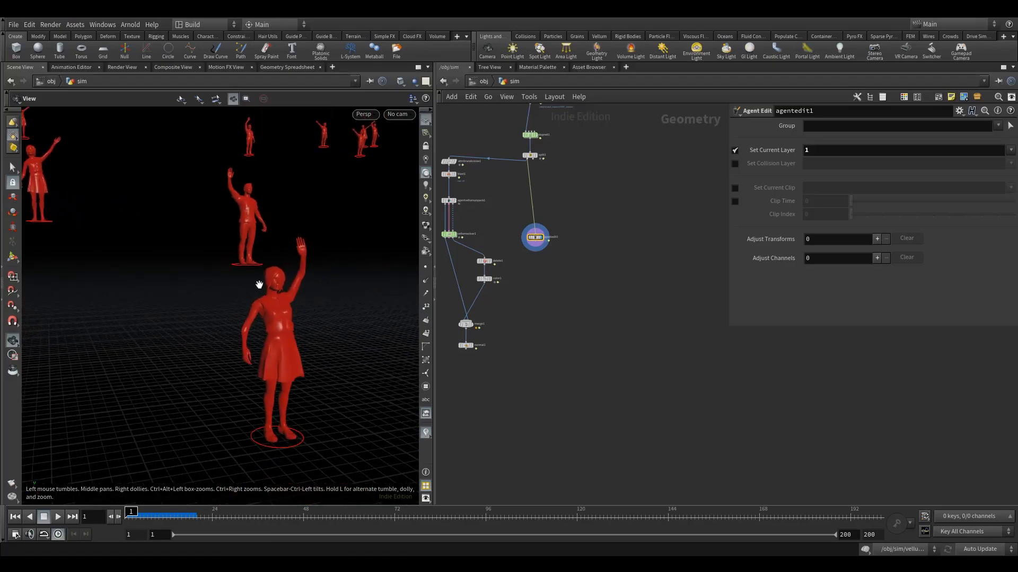
pyautogui.keyDown('alt'); pyautogui.moveTo(259, 285); pyautogui.dragTo(211, 248, button='middle'); pyautogui.keyUp('alt')
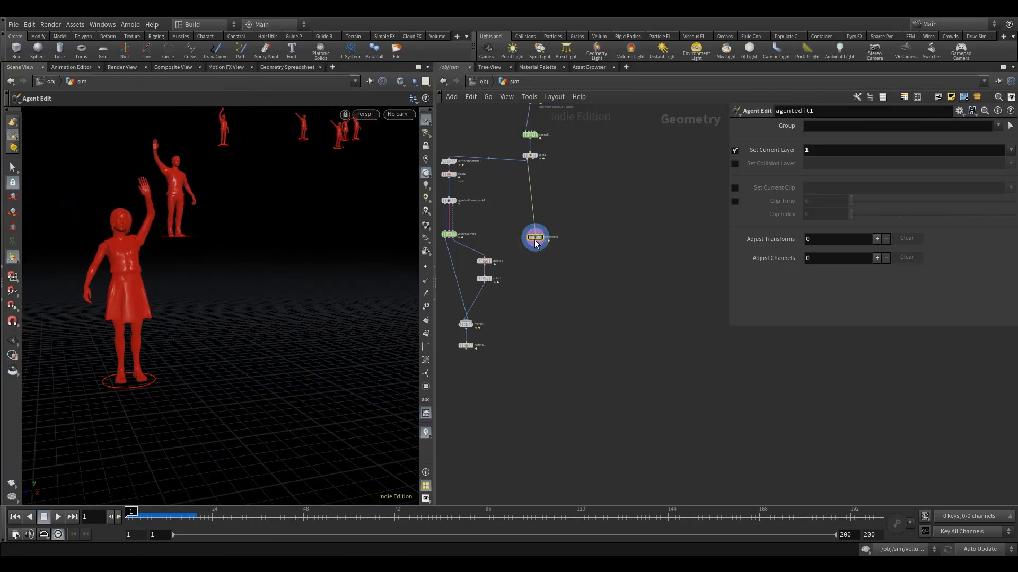
# Add an Attribute Delete node below the Agent Edit node
pyautogui.moveTo(551, 247); pyautogui.dragTo(578, 252, button='middle')
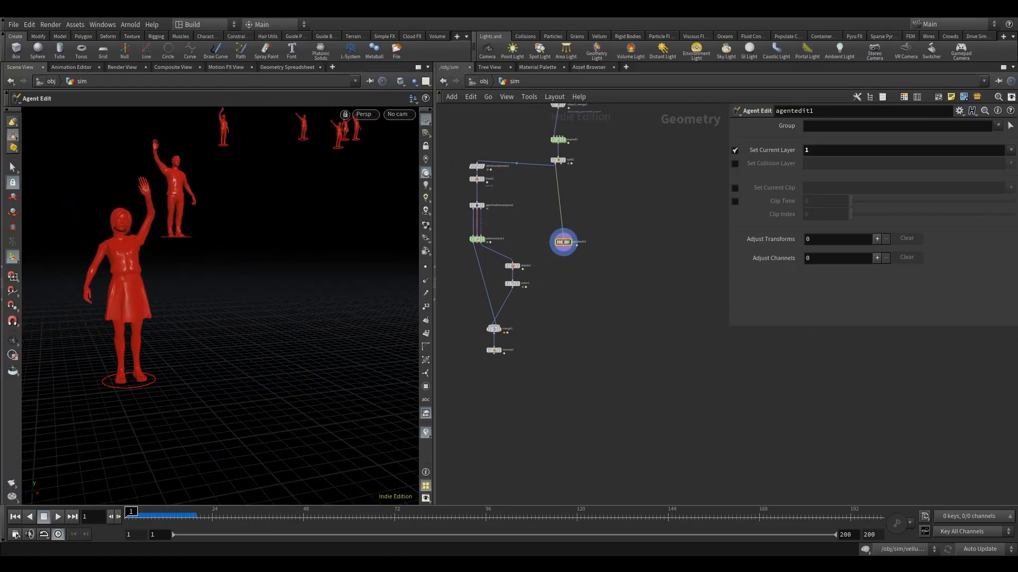
pyautogui.scroll(2, 561, 299)
pyautogui.press('Tab')
pyautogui.write('ad')
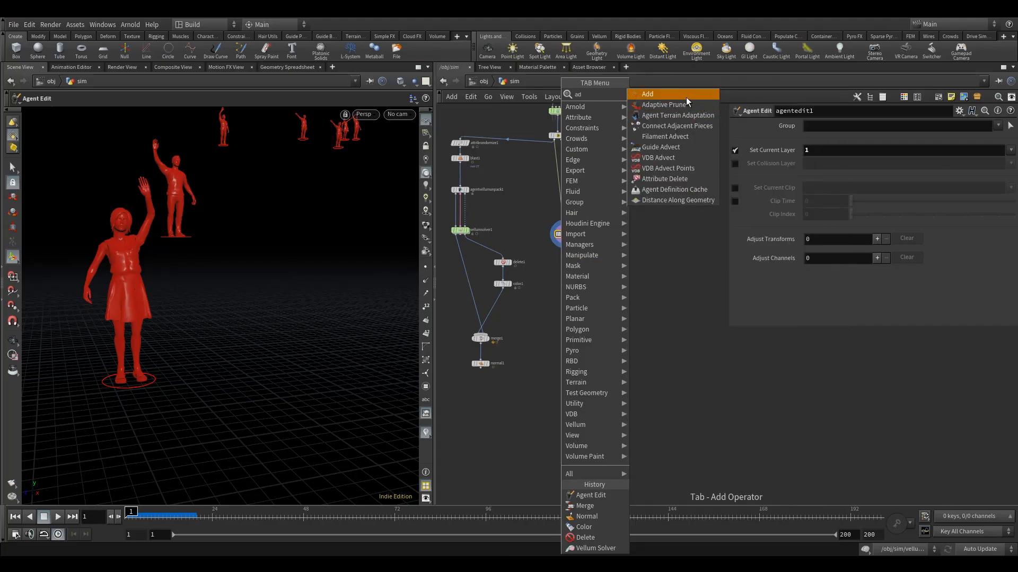
pyautogui.click(667, 180)
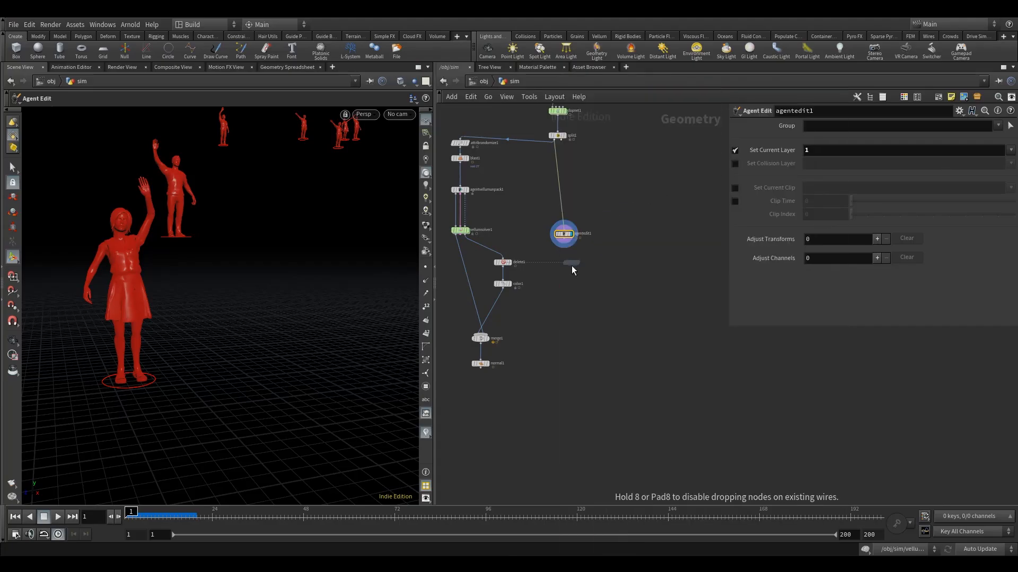
pyautogui.click(572, 265)
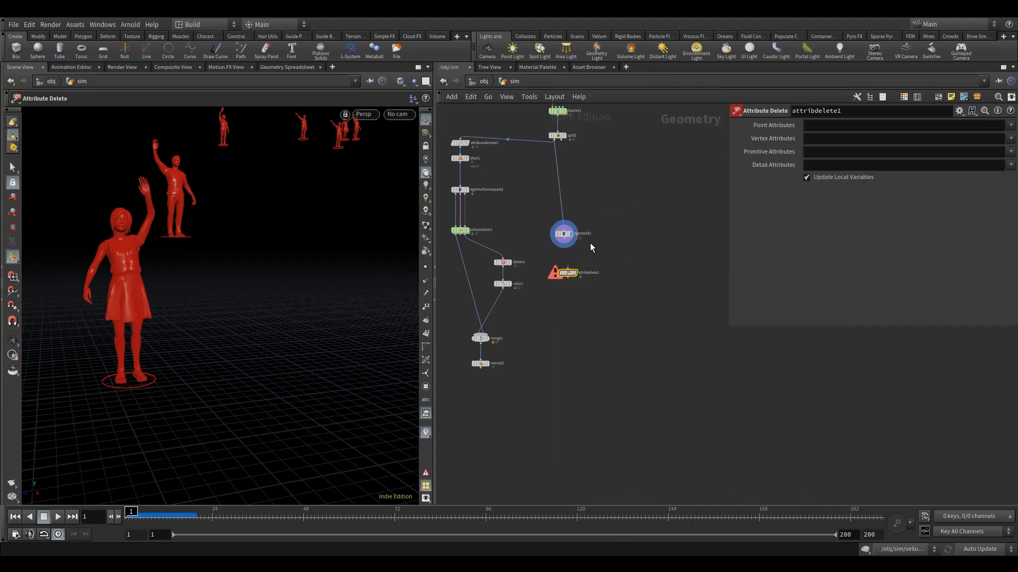
# Remove the stray Spray Paint node and review the Agent Edit node's point attributes in the geometry spreadsheet
pyautogui.click(277, 59)
pyautogui.click(274, 68)
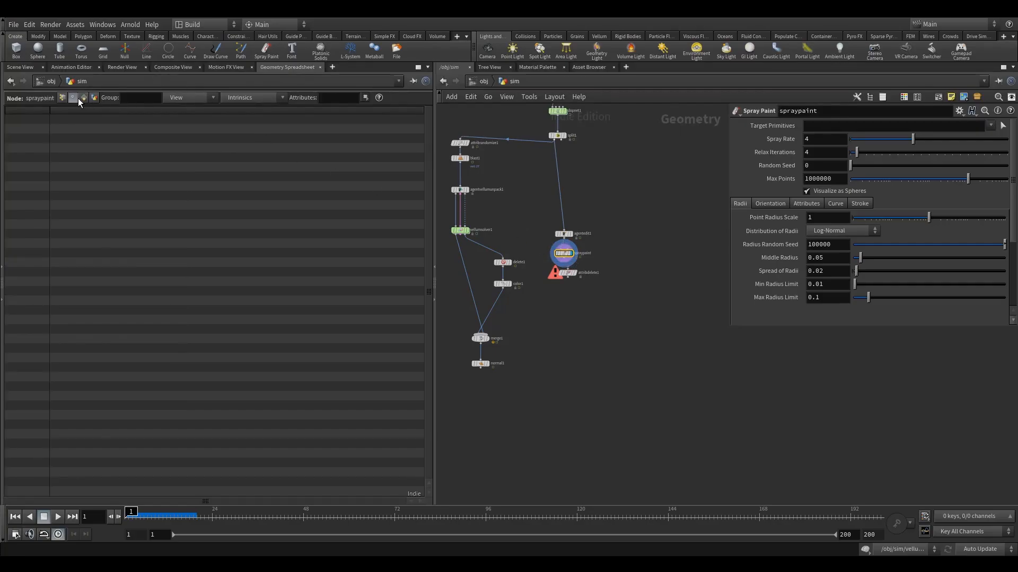
pyautogui.click(61, 99)
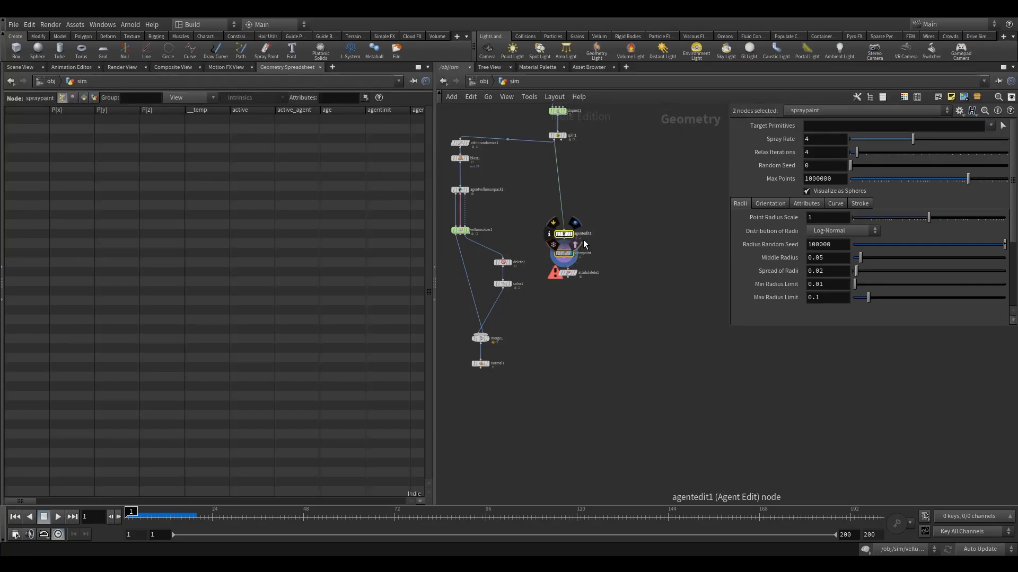
pyautogui.scroll(4, 583, 239)
pyautogui.press('Delete')
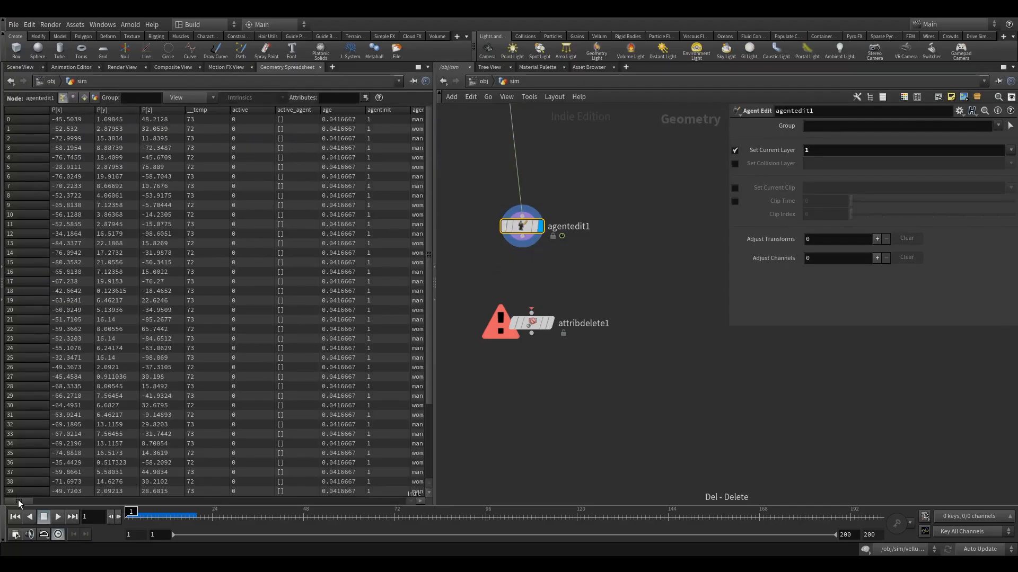
pyautogui.moveTo(19, 501)
pyautogui.mouseDown()
pyautogui.moveTo(383, 522)
pyautogui.moveTo(21, 510)
pyautogui.mouseUp()
pyautogui.click(33, 67)
# Wire the Agent Edit node into the Attribute Delete node and display the Attribute Delete result
pyautogui.moveTo(521, 227); pyautogui.dragTo(532, 229)
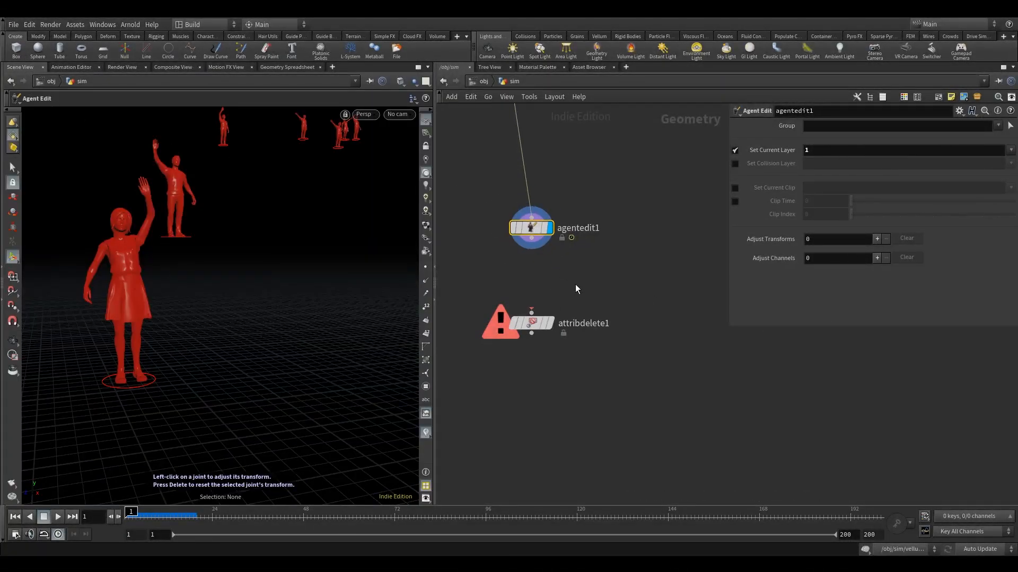
pyautogui.moveTo(577, 290); pyautogui.dragTo(580, 266, button='middle')
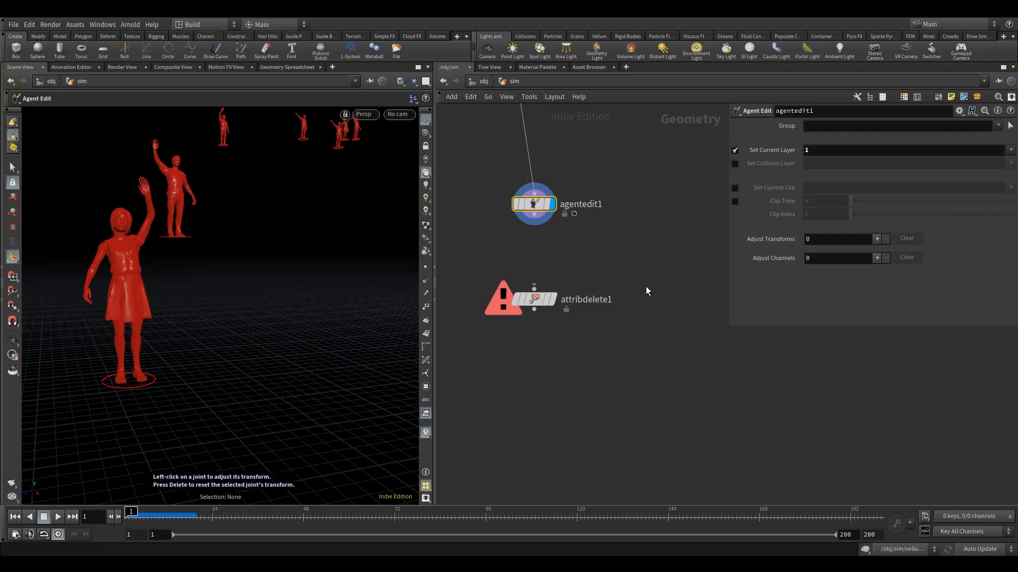
pyautogui.moveTo(535, 280)
pyautogui.mouseDown()
pyautogui.moveTo(535, 226)
pyautogui.moveTo(533, 294)
pyautogui.moveTo(539, 287)
pyautogui.mouseUp()
pyautogui.click(538, 301)
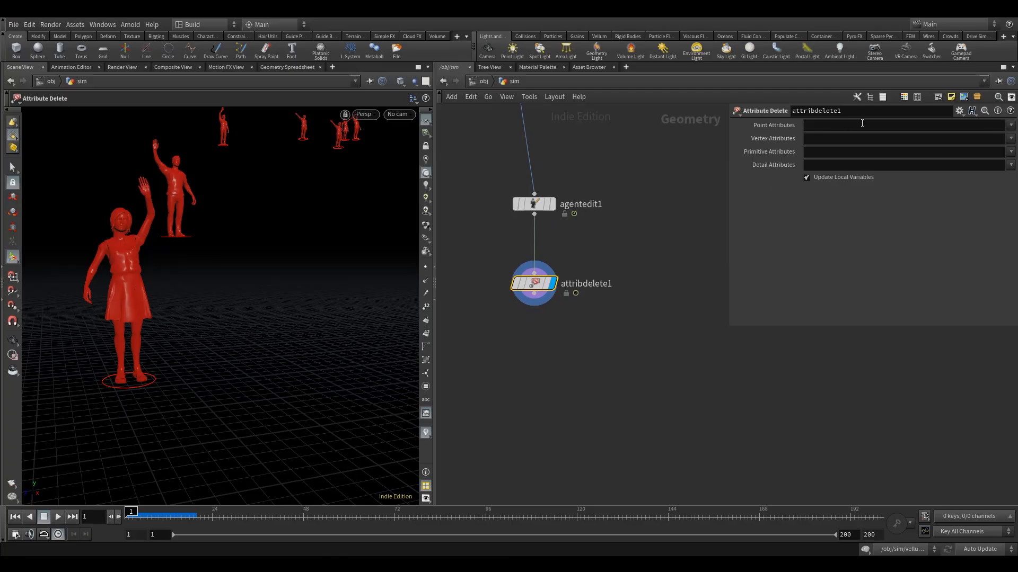
# Set the Attribute Delete node's point attributes to "* ^pscale ^orient ^name ^id"
pyautogui.click(898, 126)
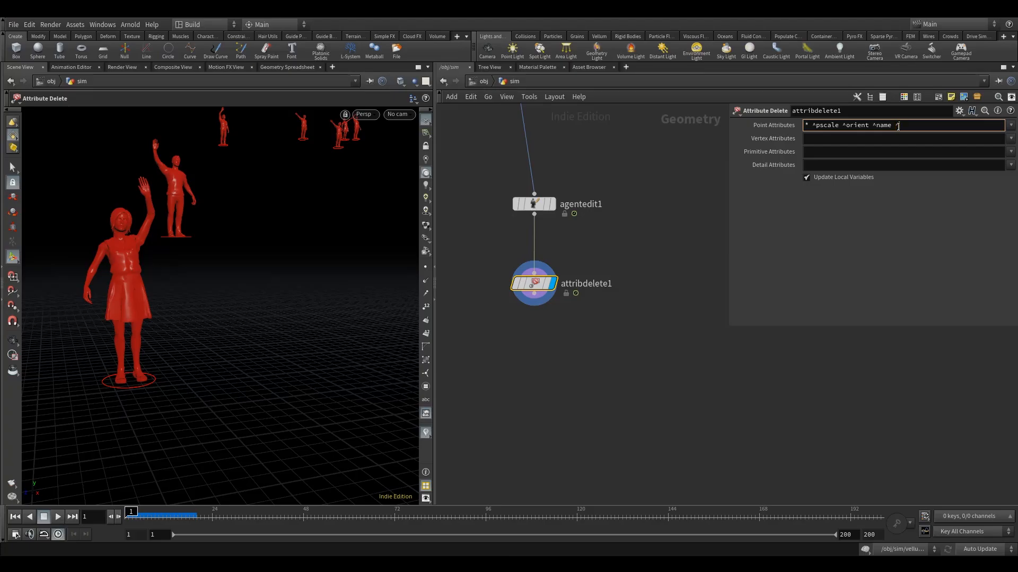
pyautogui.click(615, 322)
pyautogui.scroll(-4, 603, 234)
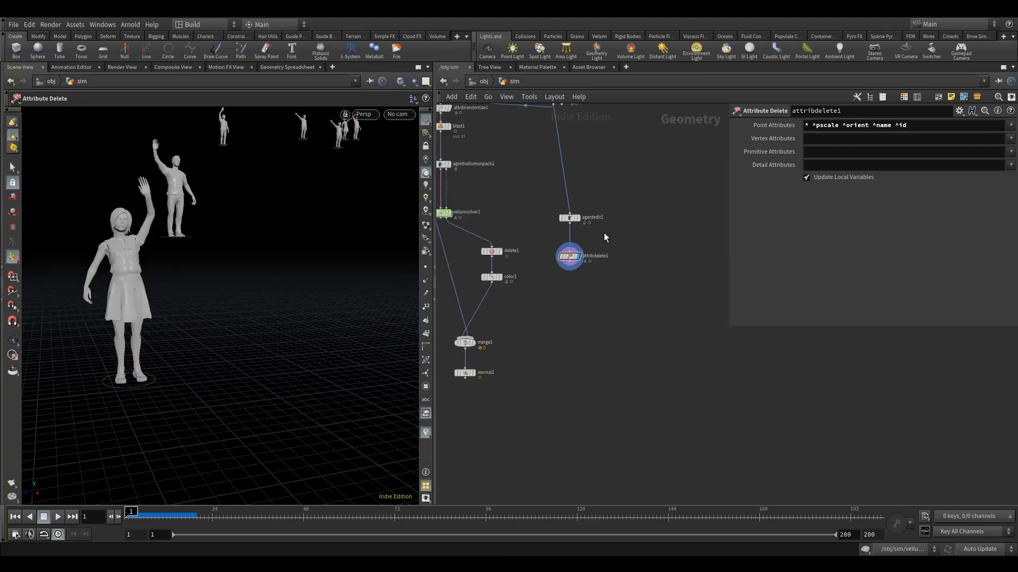
# Duplicate the Attribute Delete node, feed the copy from the Split node's second output and display it
pyautogui.moveTo(603, 233); pyautogui.dragTo(561, 282, button='middle')
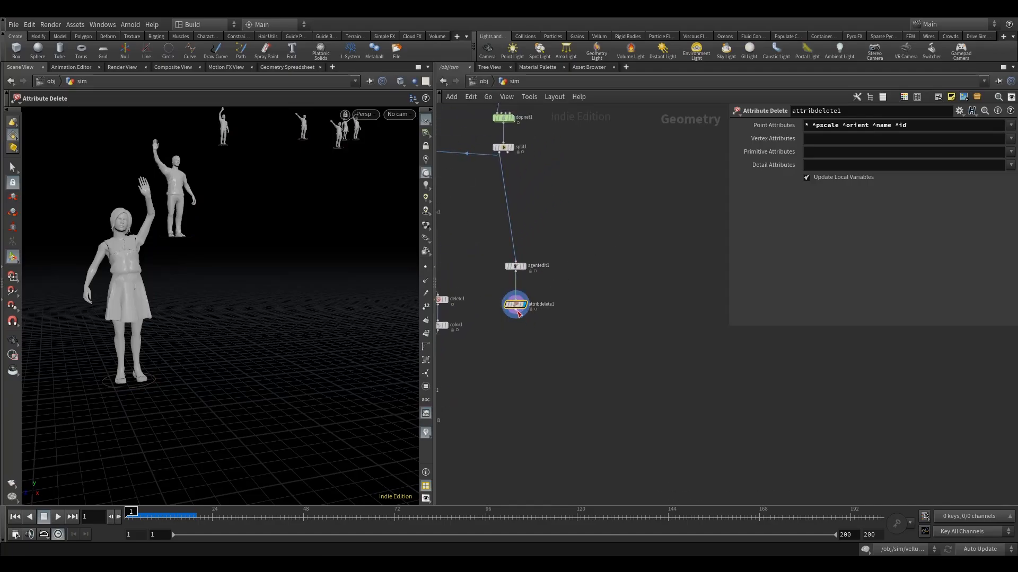
pyautogui.keyDown('alt'); pyautogui.moveTo(515, 306); pyautogui.dragTo(503, 153); pyautogui.keyUp('alt')
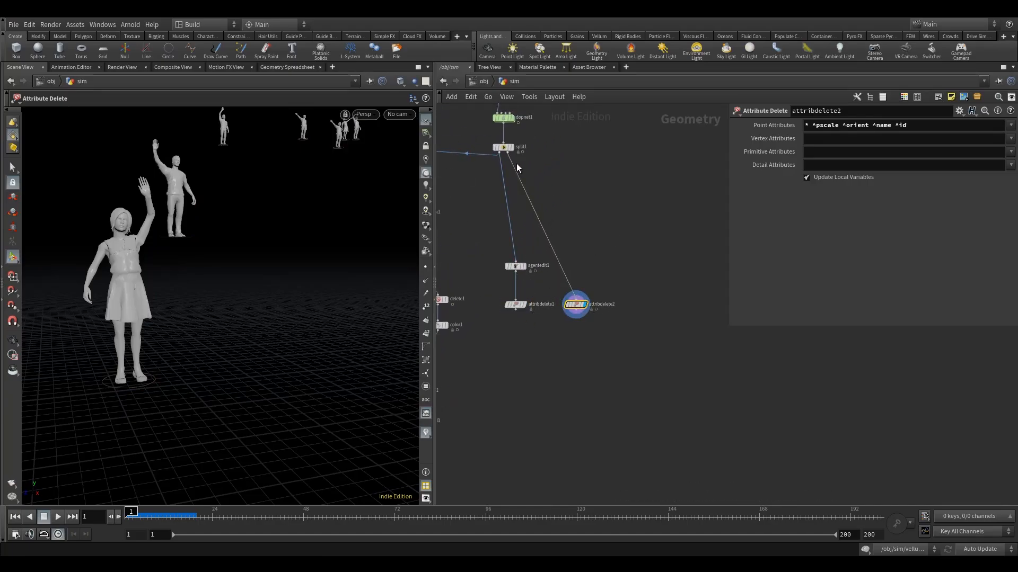
pyautogui.moveTo(597, 246); pyautogui.dragTo(600, 209, button='middle')
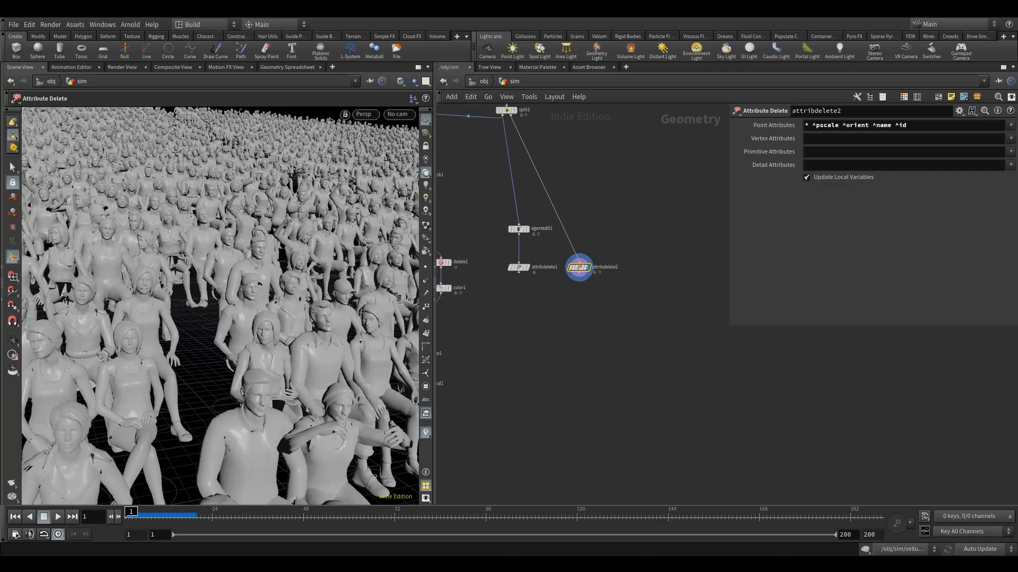
# Add a second Merge node that combines both Attribute Delete branches with the merged flags and poles
pyautogui.moveTo(579, 312); pyautogui.dragTo(580, 300, button='middle')
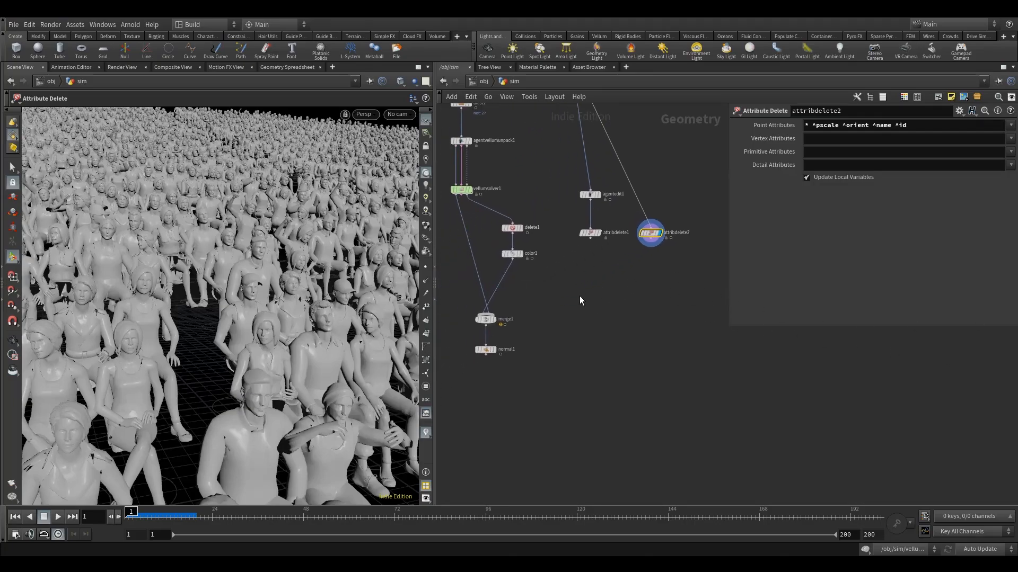
pyautogui.moveTo(493, 349); pyautogui.dragTo(597, 418)
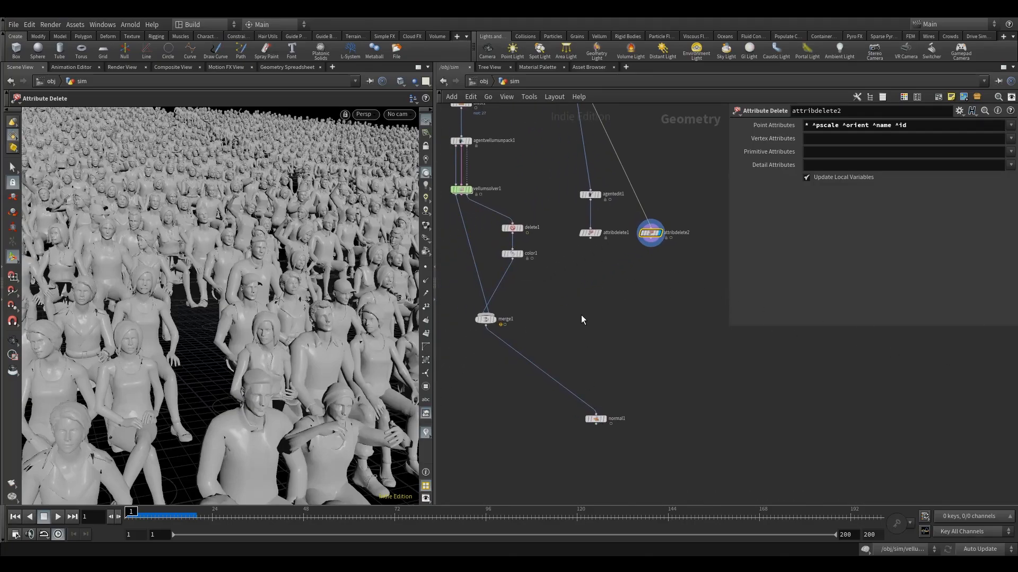
pyautogui.press('Tab')
pyautogui.write('merge')
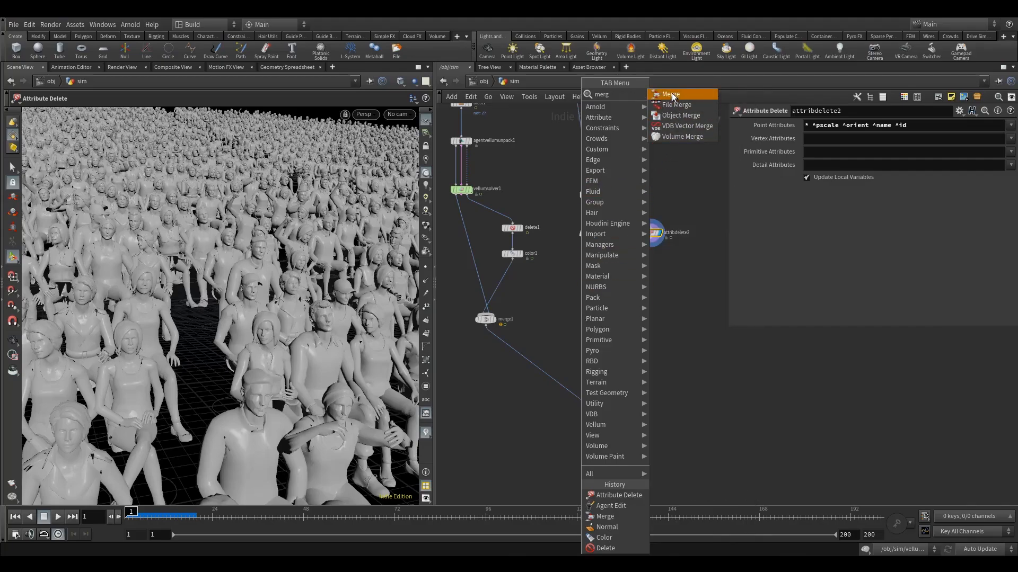
pyautogui.click(679, 96)
pyautogui.click(603, 342)
pyautogui.moveTo(670, 263); pyautogui.dragTo(603, 338)
pyautogui.moveTo(595, 413); pyautogui.dragTo(603, 338)
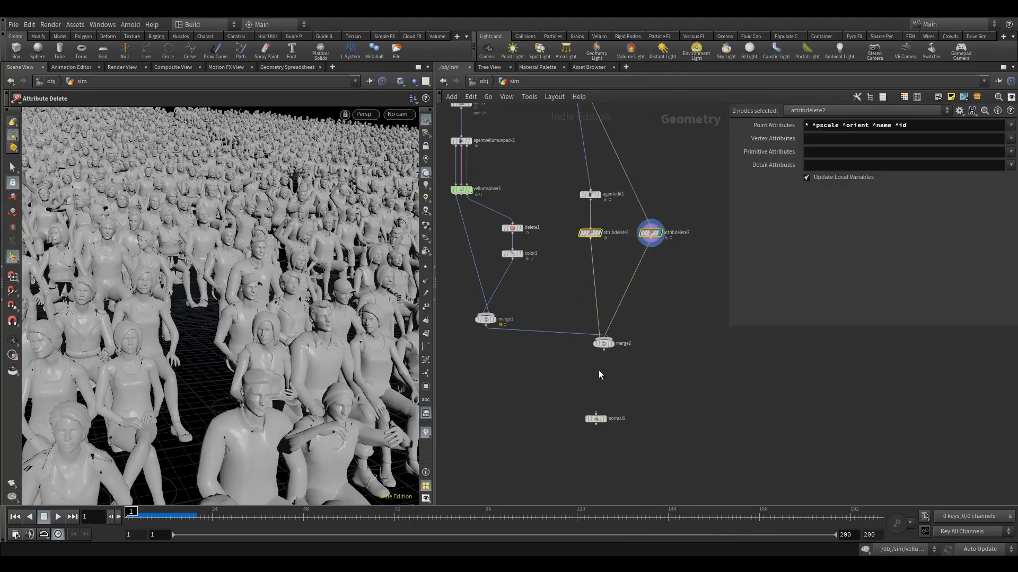
# Connect the Normal node beneath the new Merge node and display its result
pyautogui.moveTo(595, 424); pyautogui.dragTo(604, 379)
pyautogui.click(614, 374)
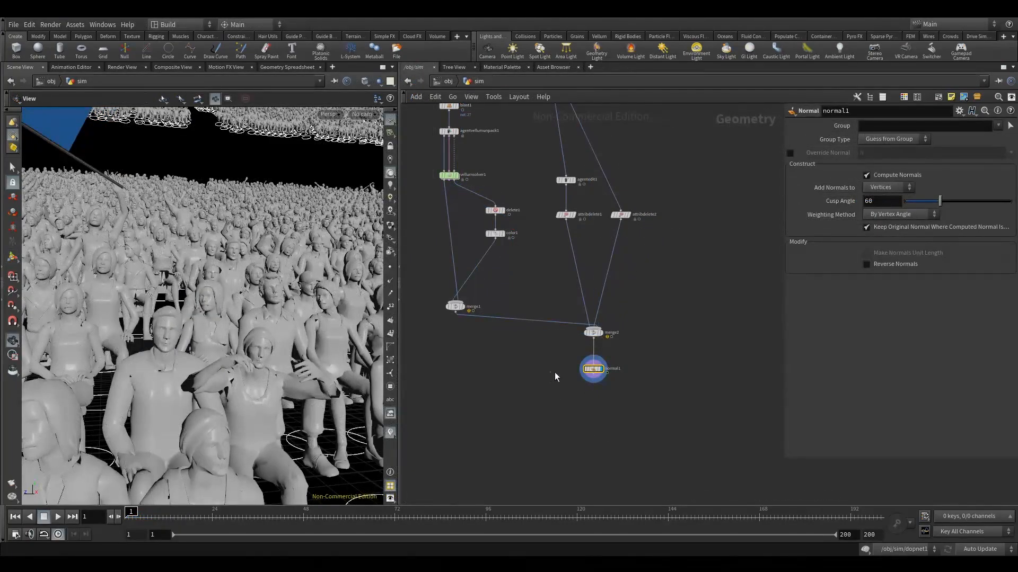
pyautogui.click(554, 372)
pyautogui.moveTo(560, 400); pyautogui.dragTo(572, 407, button='middle')
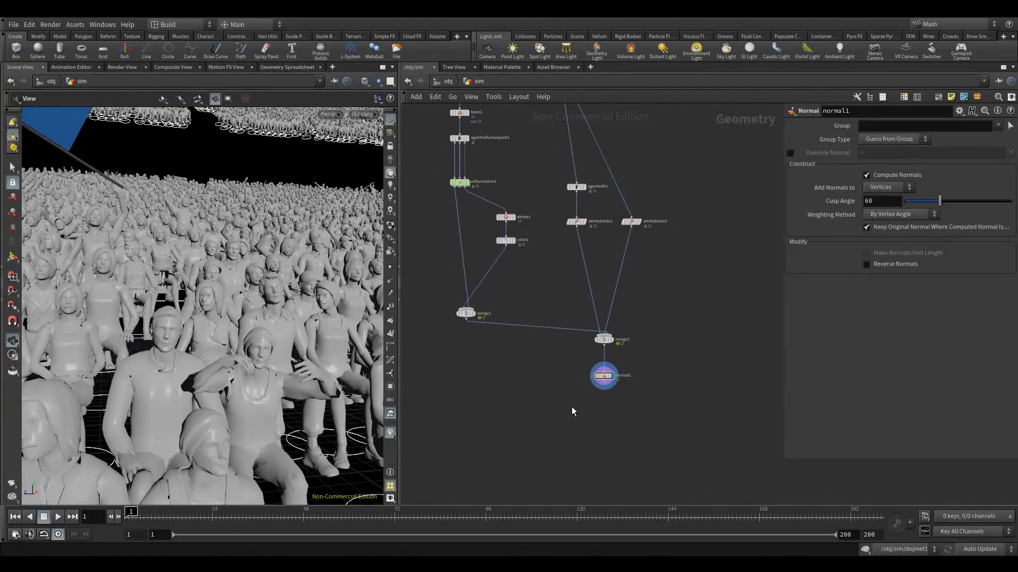
pyautogui.moveTo(527, 188); pyautogui.dragTo(537, 194, button='middle')
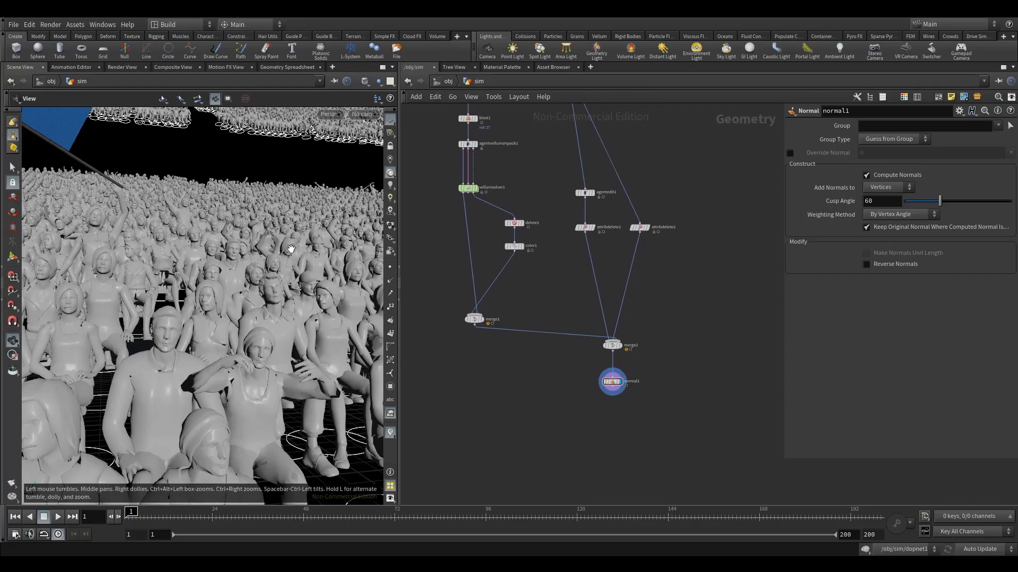
# Bypass the Blast node above the agent Vellum unpack so that all crowd flags are passed through
pyautogui.moveTo(263, 248); pyautogui.dragTo(200, 268, button='right')
pyautogui.moveTo(242, 210); pyautogui.dragTo(232, 306, button='middle')
pyautogui.moveTo(232, 305)
pyautogui.mouseDown()
pyautogui.moveTo(247, 291)
pyautogui.moveTo(238, 295)
pyautogui.mouseUp()
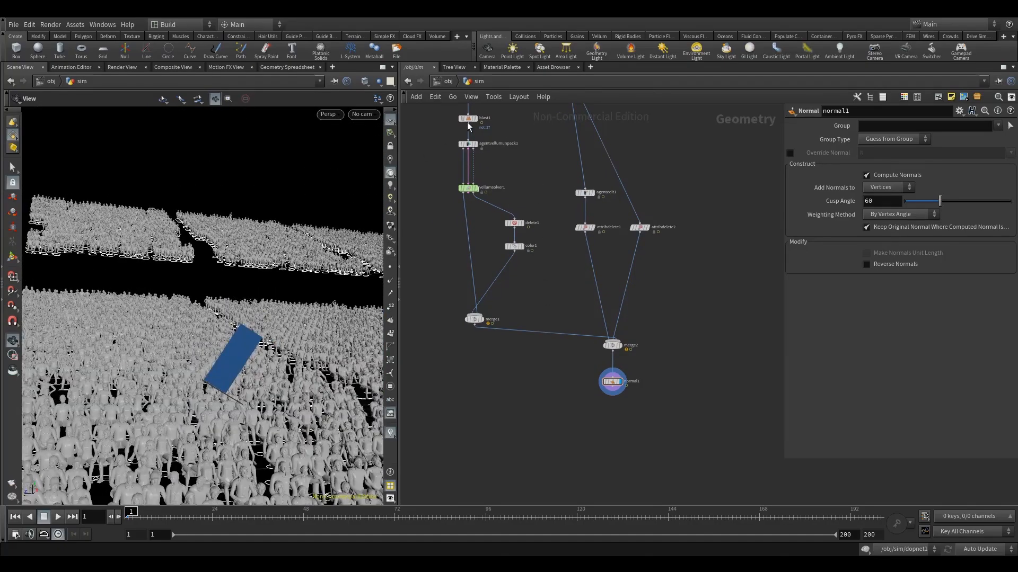
pyautogui.moveTo(460, 111)
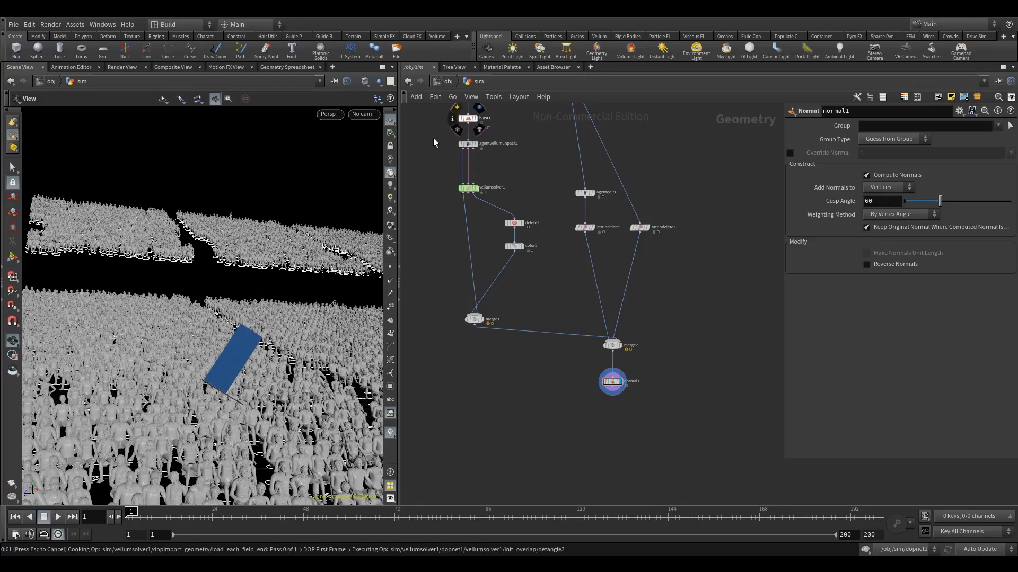
pyautogui.click(459, 126)
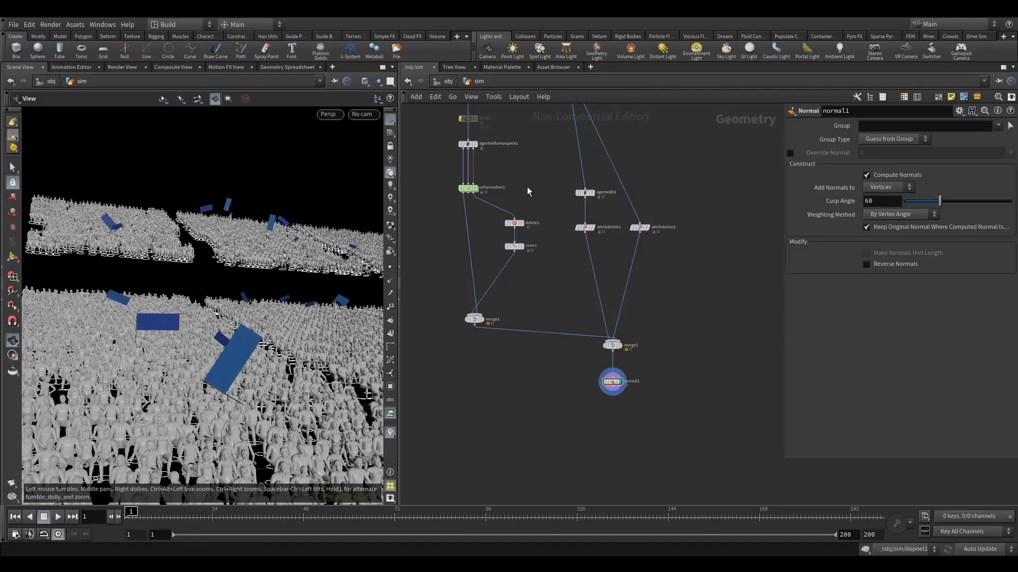
# Leave the sim network, open the agent_setup geometry network and frame the seated woman agent
pyautogui.click(449, 81)
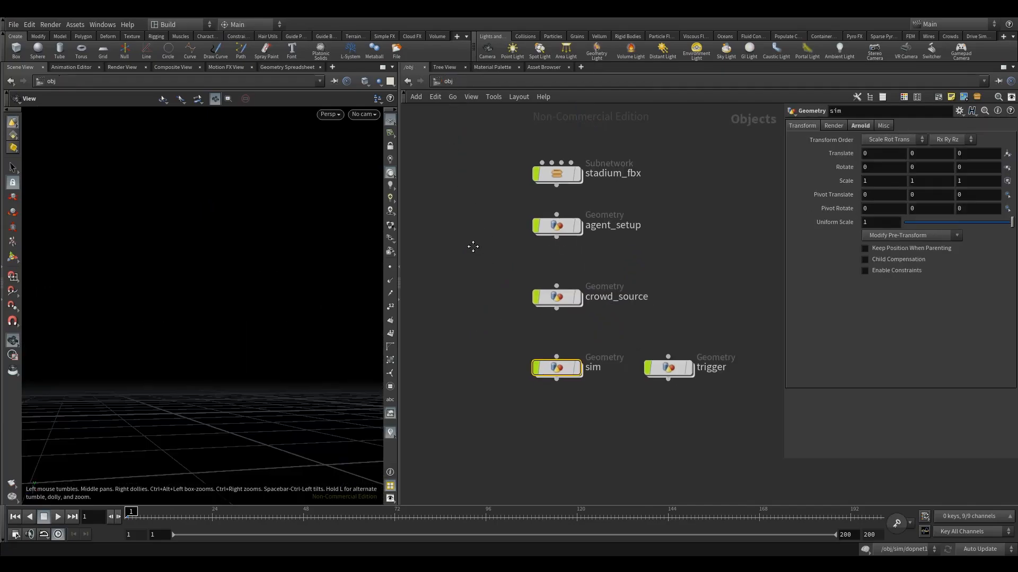
pyautogui.moveTo(484, 255); pyautogui.dragTo(610, 291)
pyautogui.click(530, 198)
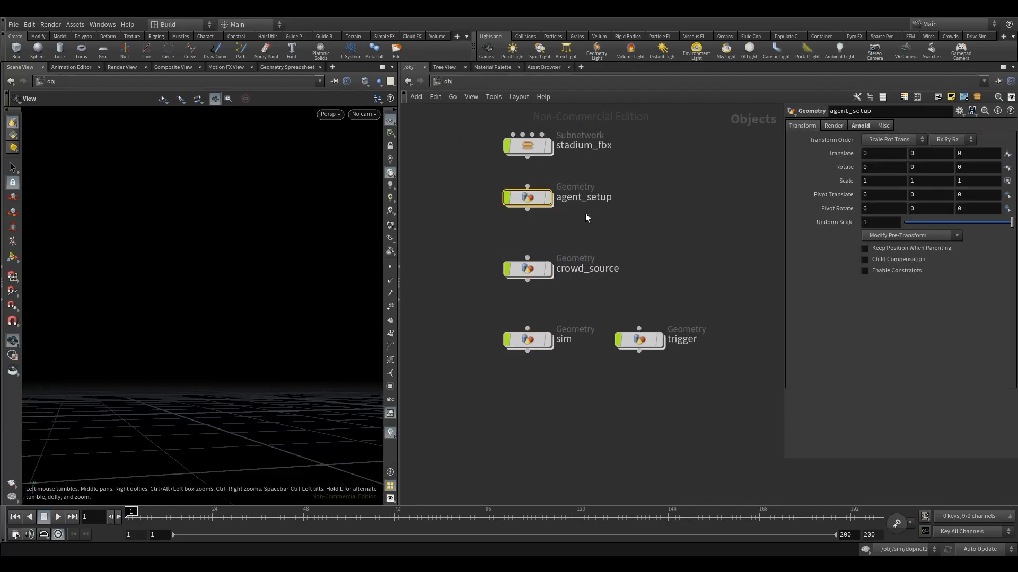
pyautogui.press('h')
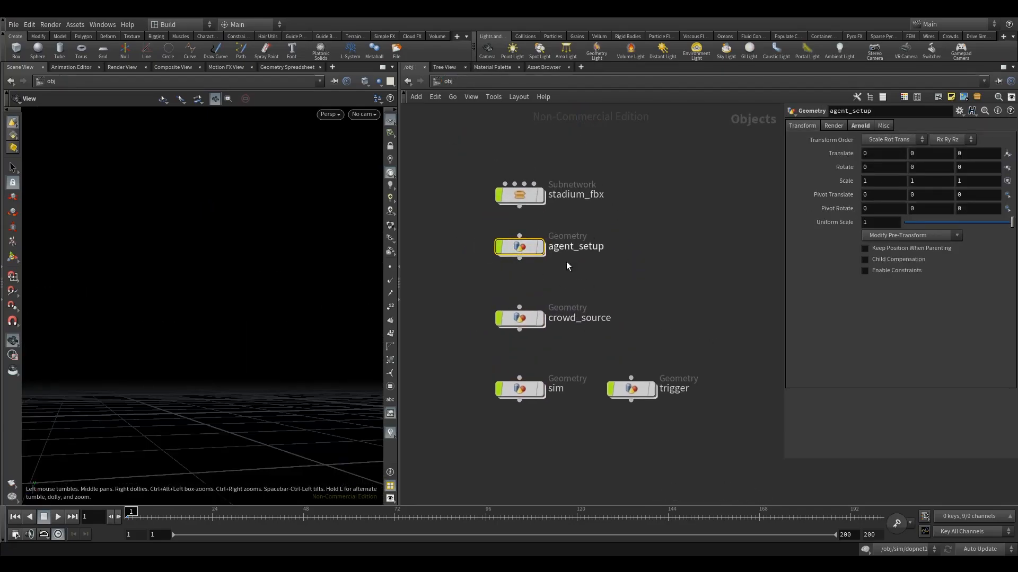
pyautogui.moveTo(525, 255)
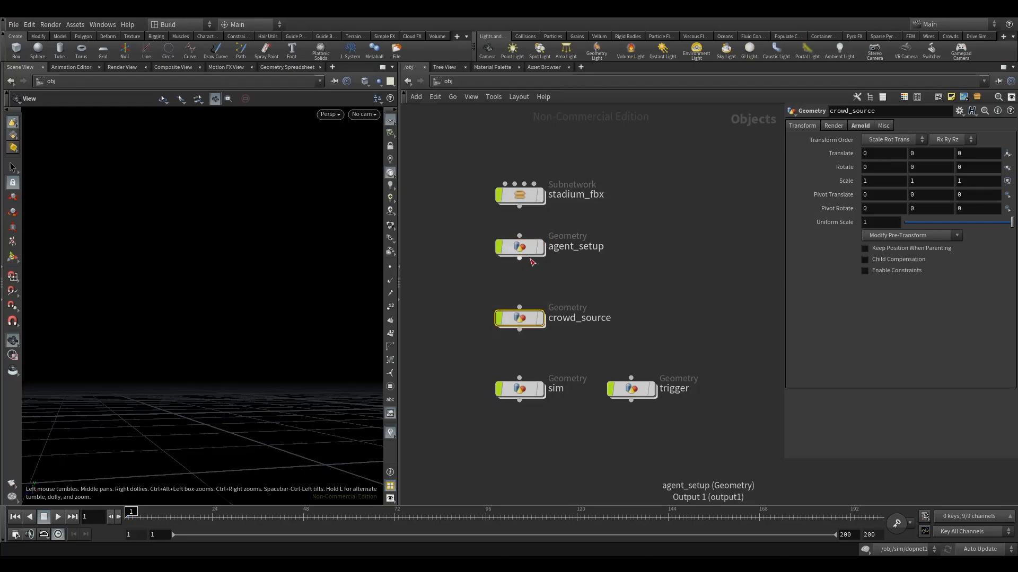
pyautogui.doubleClick(521, 246)
pyautogui.moveTo(539, 278); pyautogui.dragTo(583, 271, button='middle')
pyautogui.moveTo(579, 344); pyautogui.dragTo(517, 179)
pyautogui.moveTo(504, 427); pyautogui.dragTo(571, 474)
pyautogui.press('f')
pyautogui.moveTo(173, 345); pyautogui.dragTo(293, 340)
# Examine the Transform Name bindings of the woman's six clothing agent layers alongside the seated woman's geometry
pyautogui.moveTo(543, 334); pyautogui.dragTo(522, 185)
pyautogui.click(940, 234)
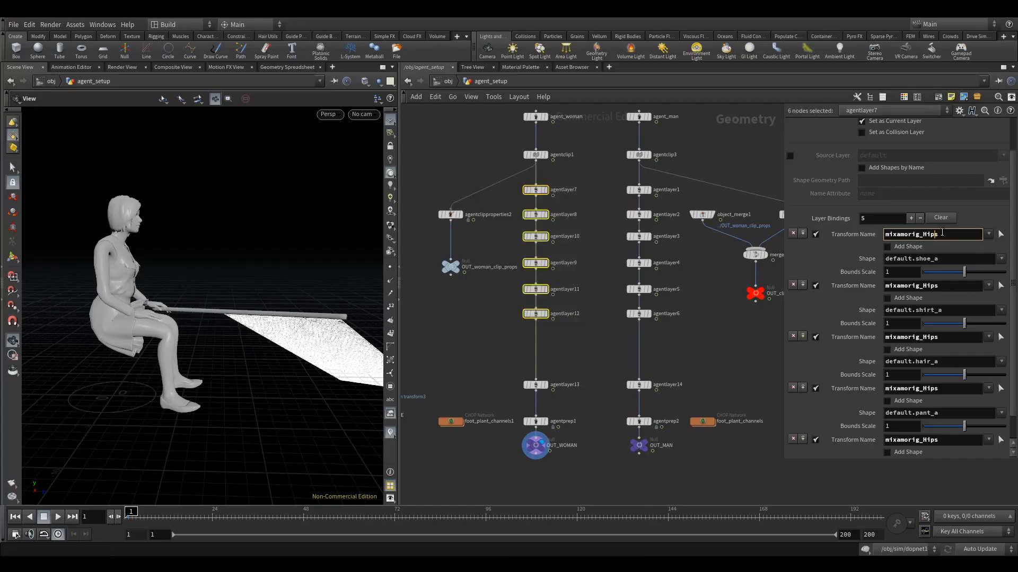
pyautogui.click(946, 286)
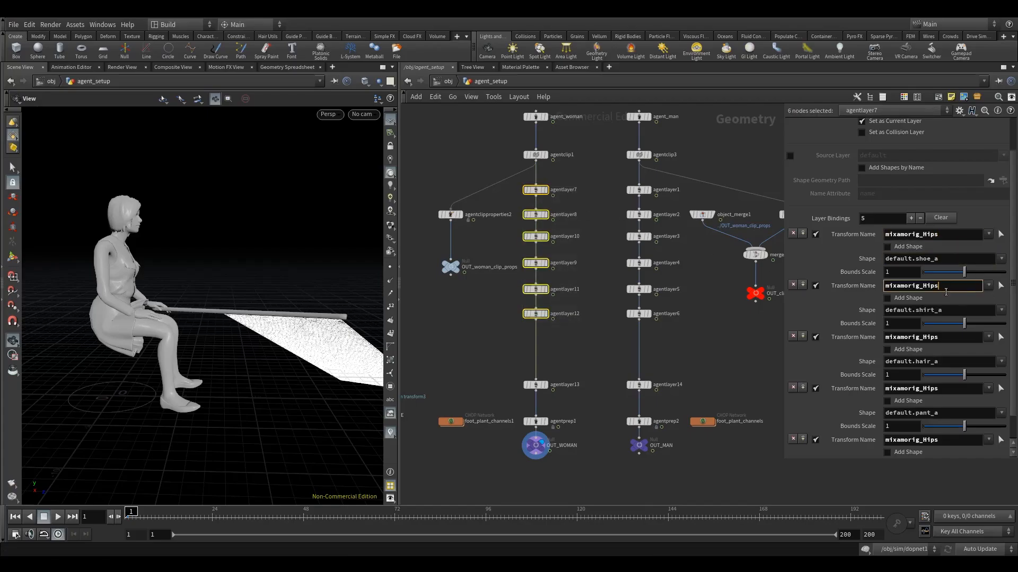
pyautogui.moveTo(903, 287); pyautogui.dragTo(947, 287)
pyautogui.moveTo(257, 345); pyautogui.dragTo(197, 329)
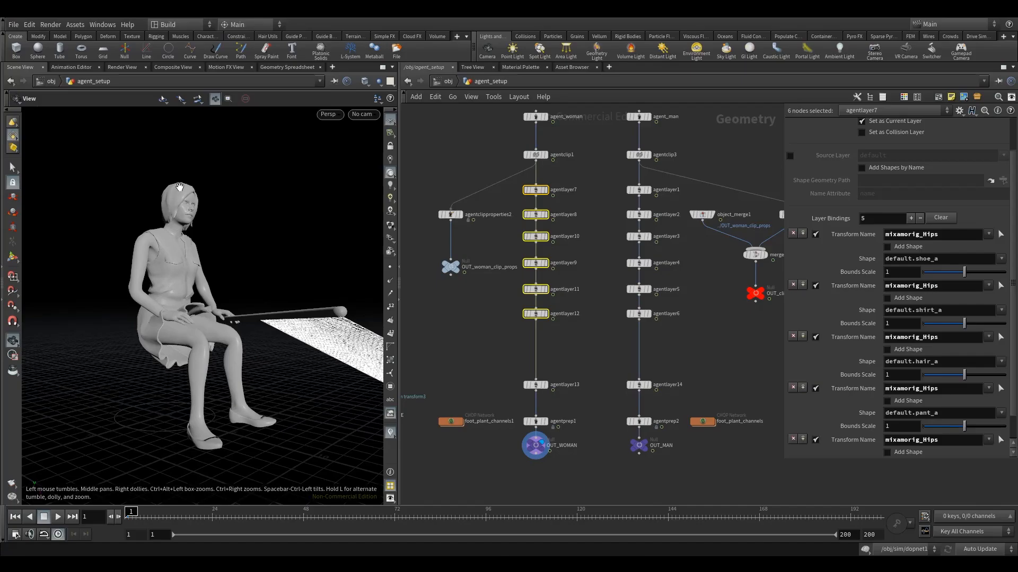
pyautogui.moveTo(159, 367); pyautogui.dragTo(174, 367)
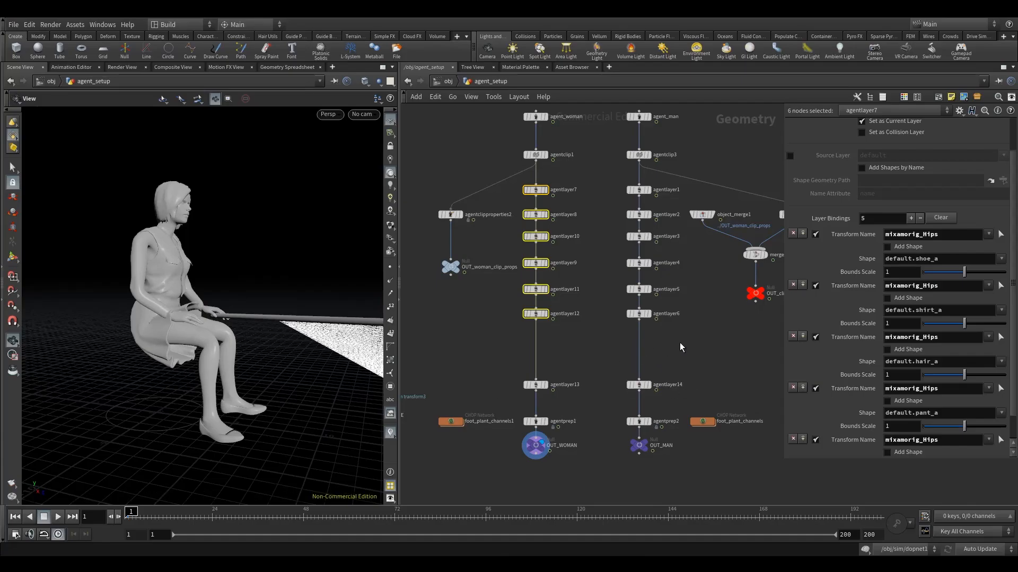
pyautogui.moveTo(683, 349); pyautogui.dragTo(615, 180)
pyautogui.moveTo(559, 370); pyautogui.dragTo(519, 175)
pyautogui.moveTo(221, 350); pyautogui.dragTo(209, 349)
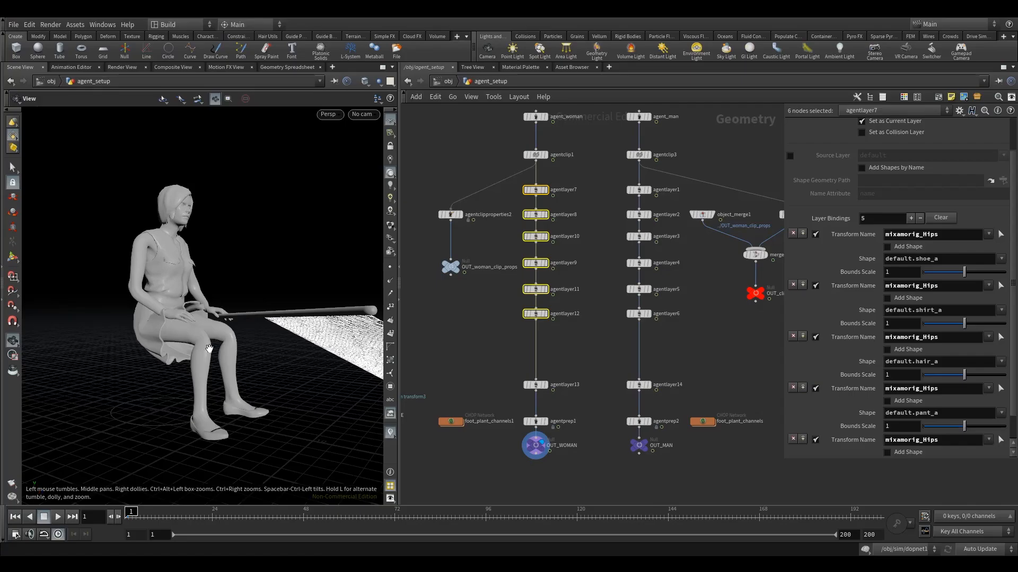
pyautogui.moveTo(209, 348)
pyautogui.mouseDown()
pyautogui.moveTo(174, 336)
pyautogui.moveTo(210, 337)
pyautogui.mouseUp()
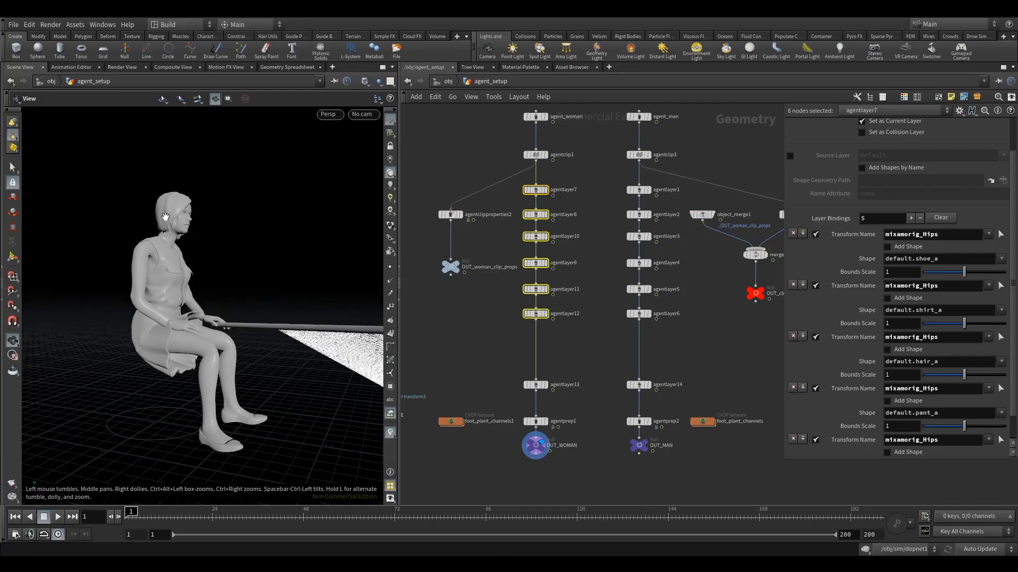
pyautogui.moveTo(166, 378); pyautogui.dragTo(173, 381)
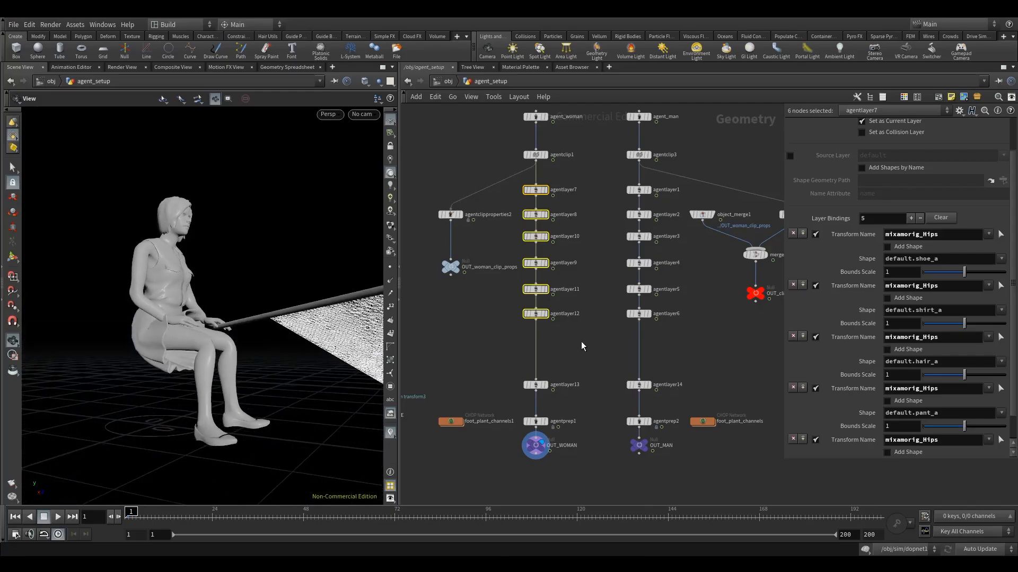
pyautogui.moveTo(563, 354); pyautogui.dragTo(530, 186)
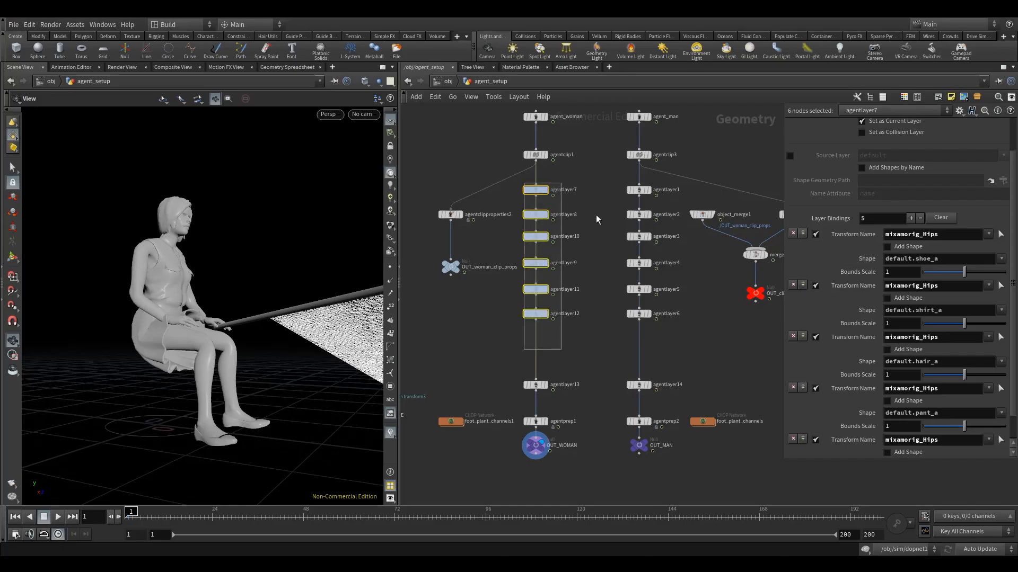
# Compare the woman clothing layers' transform bindings with those on the separate flag layers of both agents
pyautogui.moveTo(943, 239); pyautogui.dragTo(866, 237)
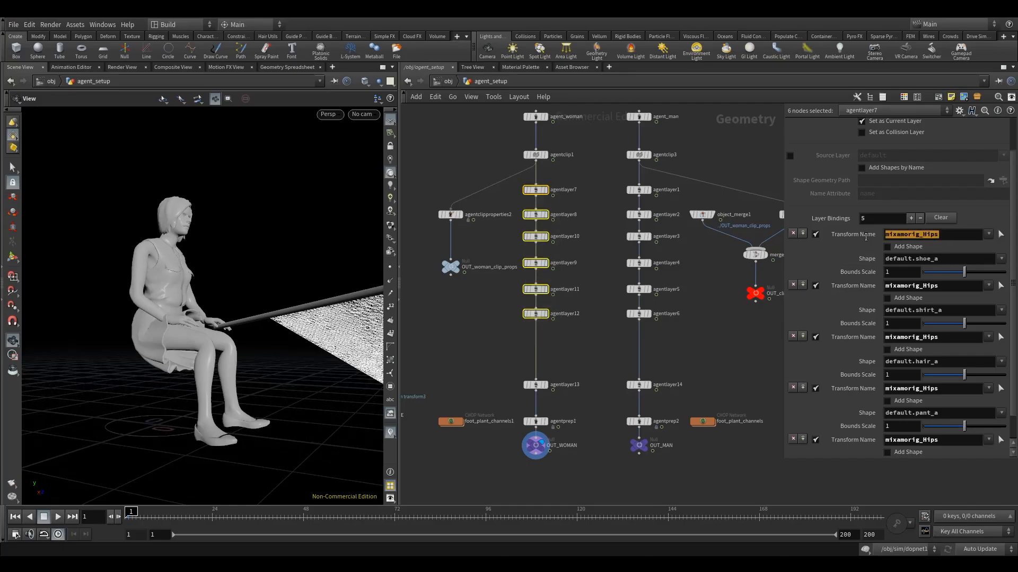
pyautogui.click(940, 237)
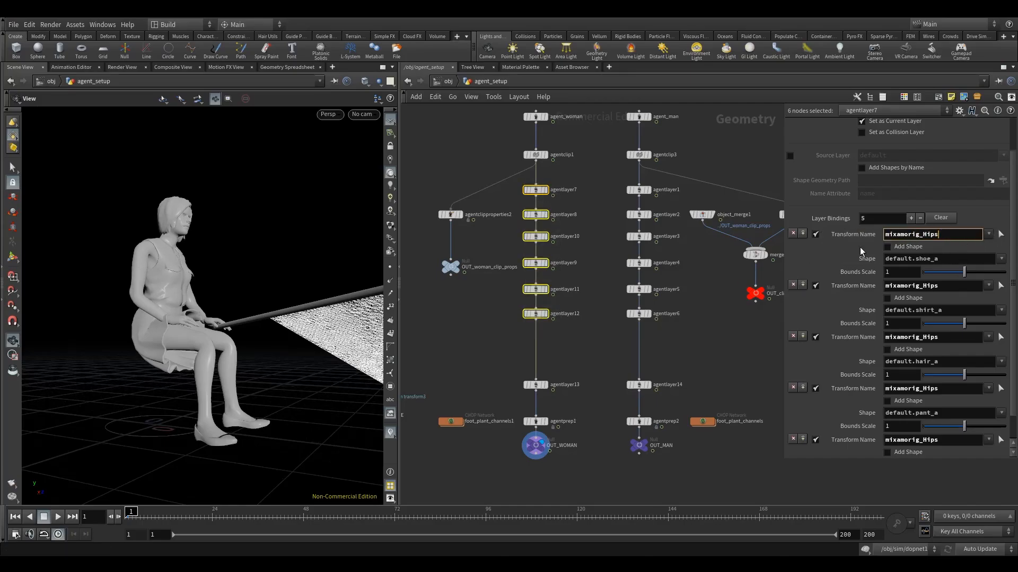
pyautogui.moveTo(572, 345); pyautogui.dragTo(524, 315)
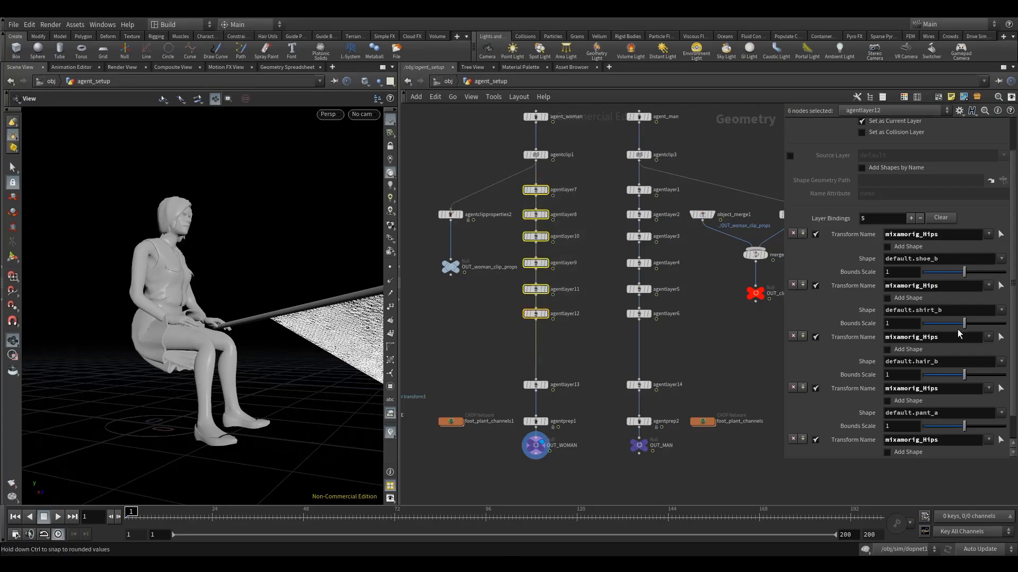
pyautogui.scroll(-1, 928, 201)
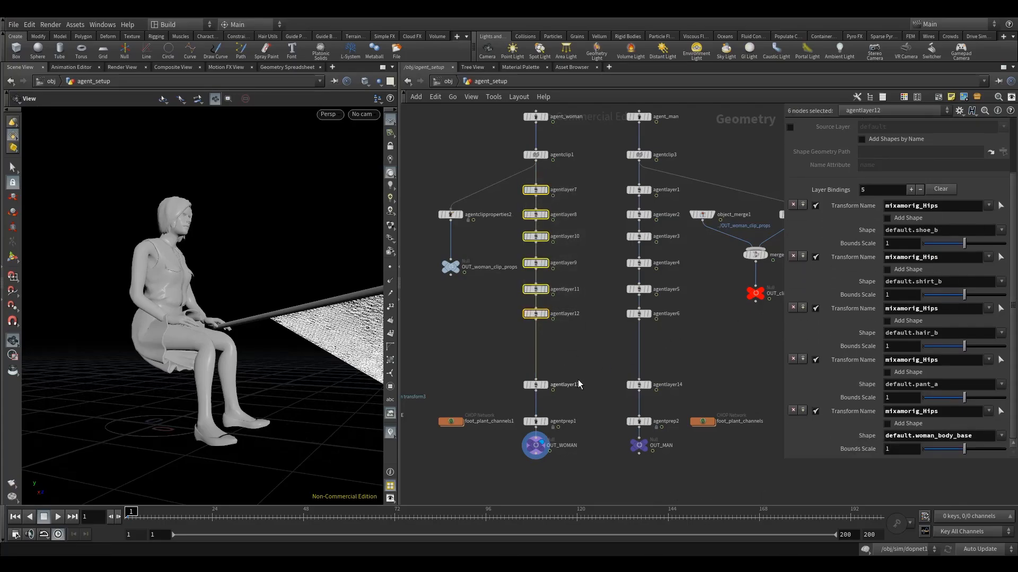
pyautogui.click(572, 342)
pyautogui.click(534, 385)
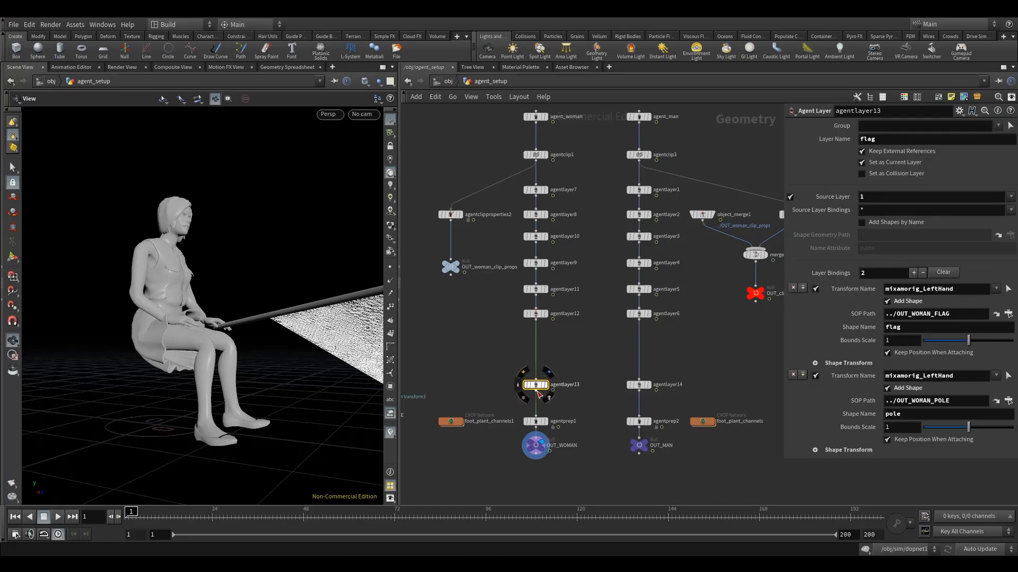
pyautogui.doubleClick(959, 288)
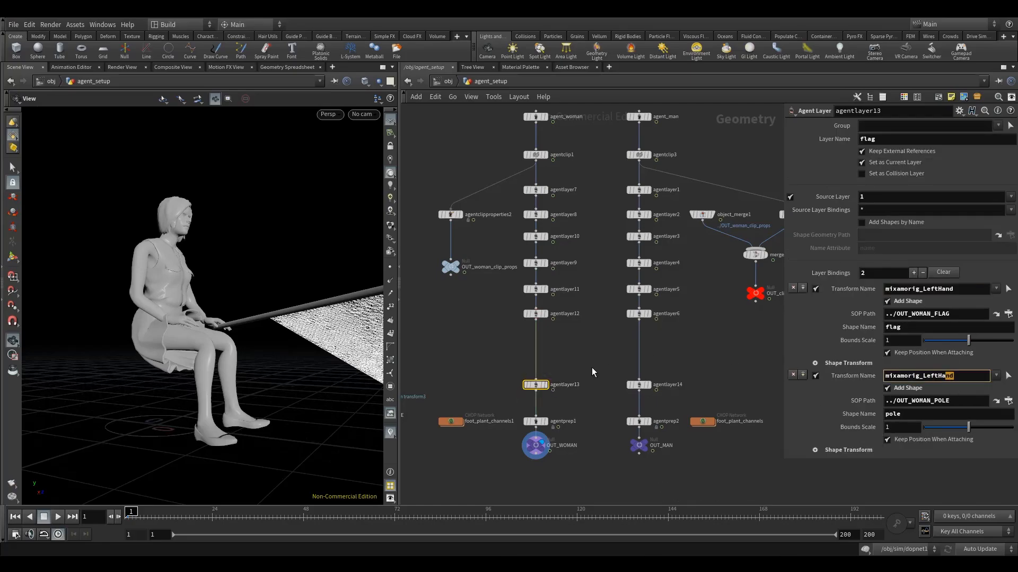
pyautogui.click(638, 384)
# On all six woman clothing agent layers, set the first layer binding's Transform Name to woman_agent and copy the name
pyautogui.moveTo(588, 338); pyautogui.dragTo(513, 178)
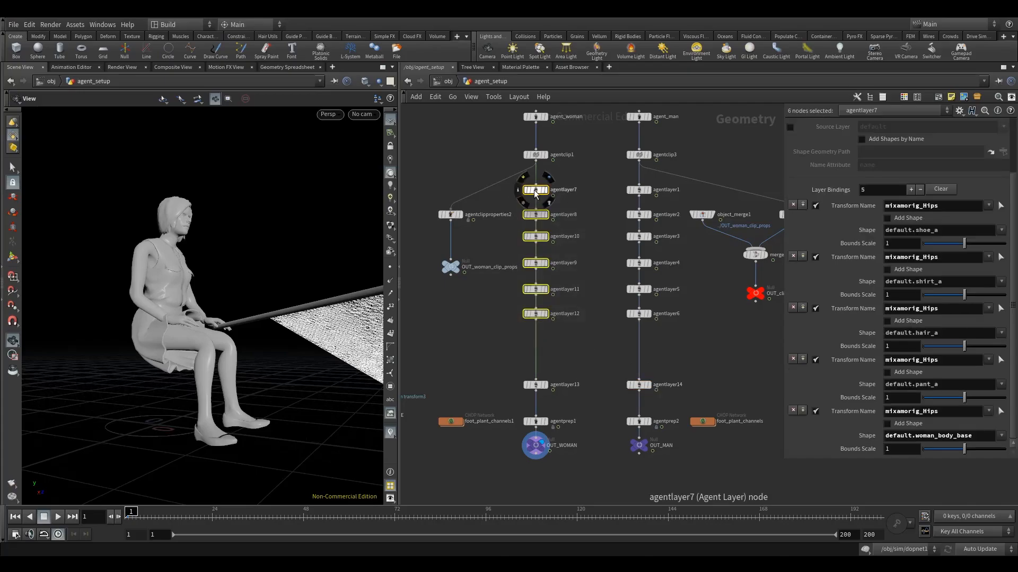
pyautogui.click(988, 206)
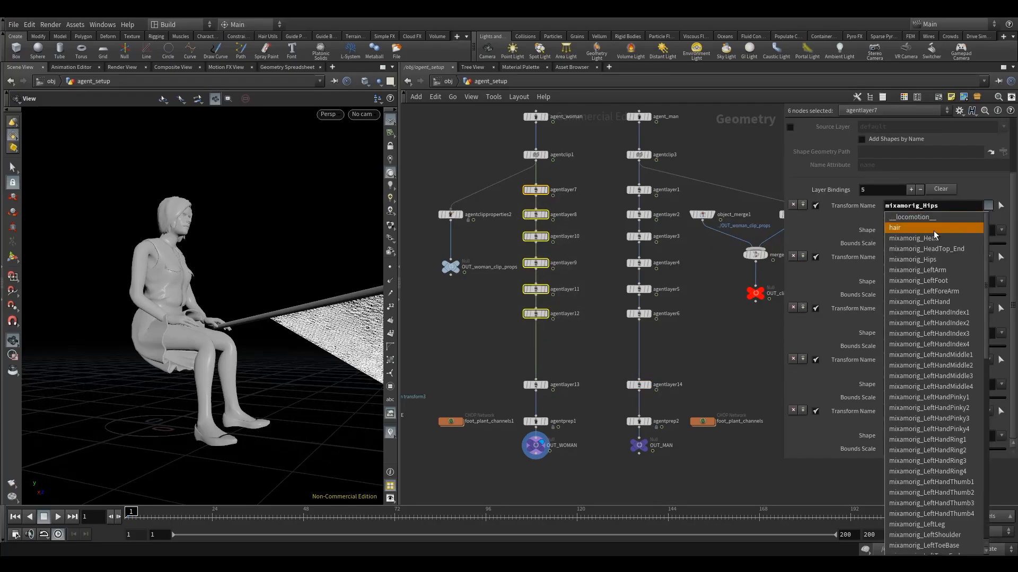
pyautogui.moveTo(988, 245); pyautogui.dragTo(982, 402)
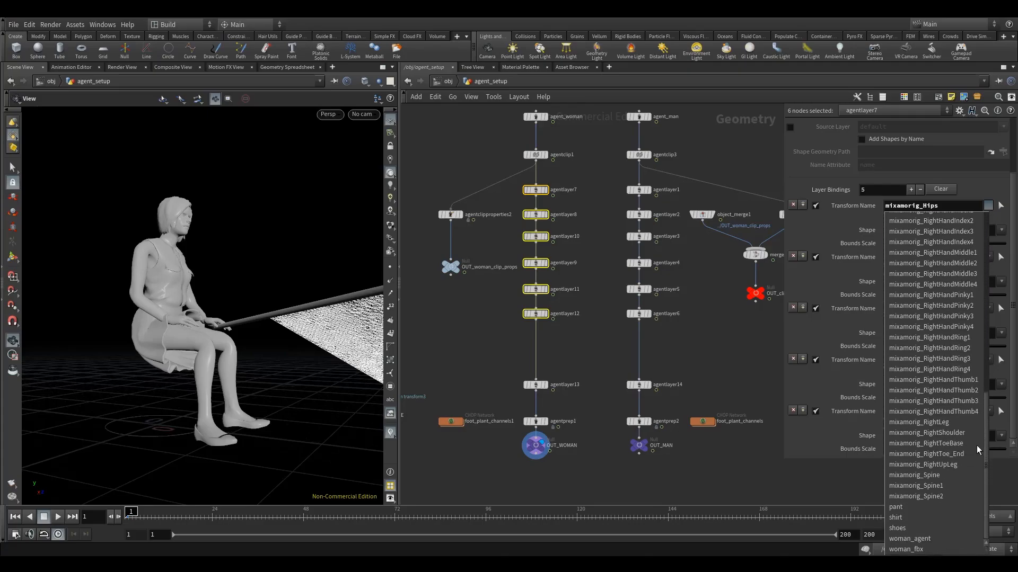
pyautogui.click(921, 542)
pyautogui.doubleClick(936, 206)
pyautogui.hotkey('ctrl', 'c')
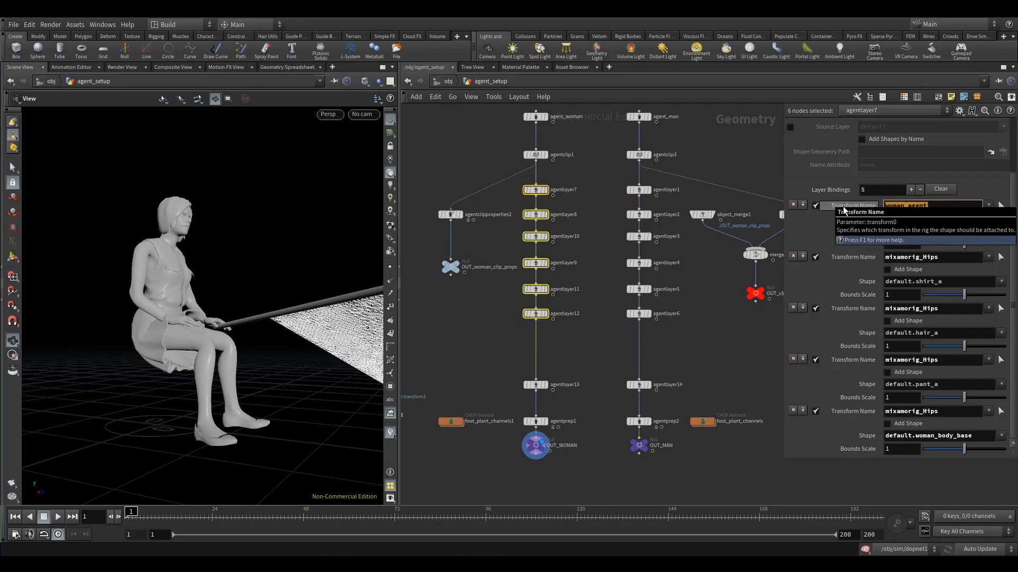
# Set the Transform Name of the remaining four layer bindings on the six woman agent layers to woman_agent
pyautogui.doubleClick(950, 258)
pyautogui.hotkey('ctrl', 'v')
pyautogui.doubleClick(945, 309)
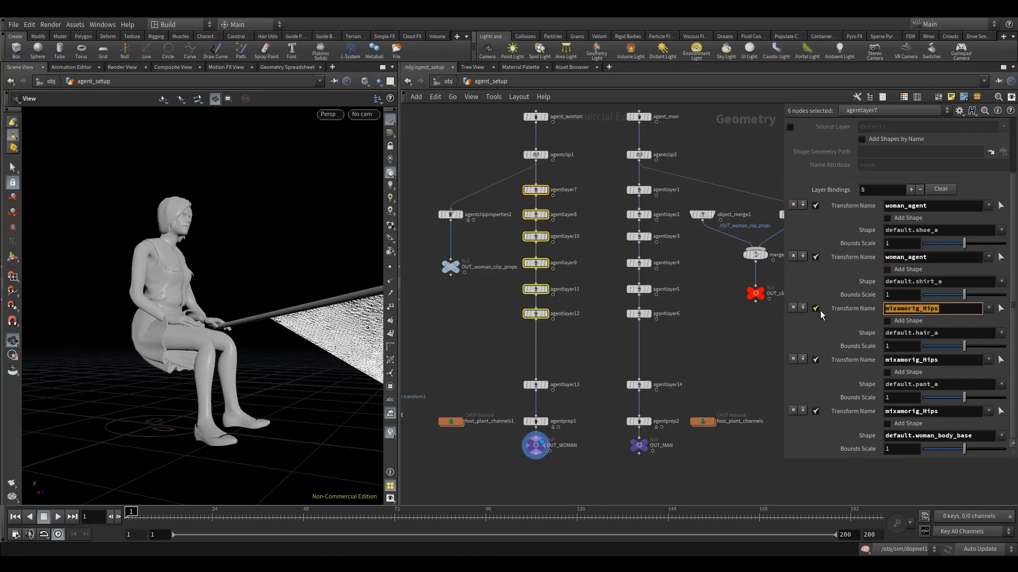
pyautogui.hotkey('ctrl', 'v')
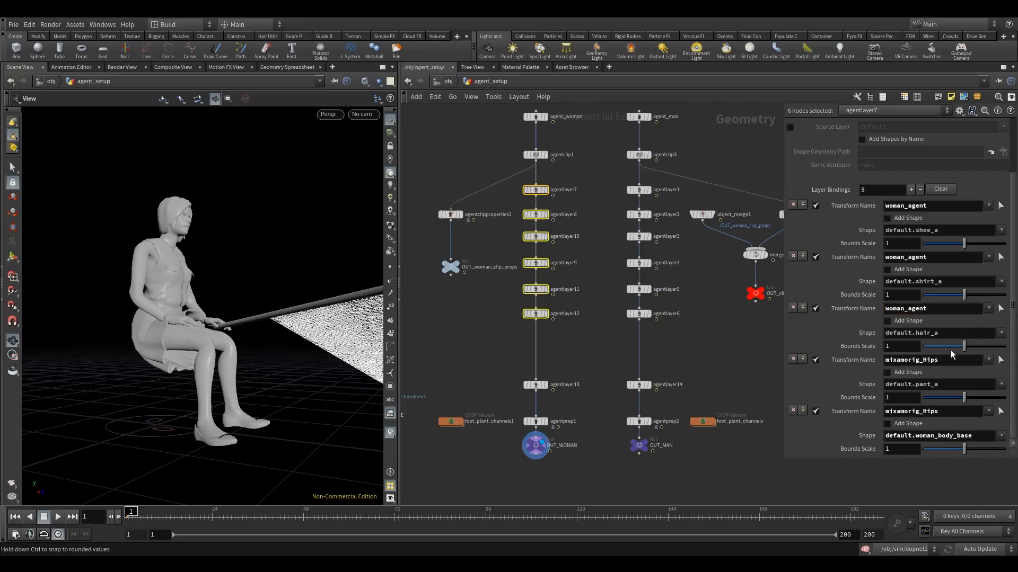
pyautogui.doubleClick(924, 361)
pyautogui.hotkey('ctrl', 'v')
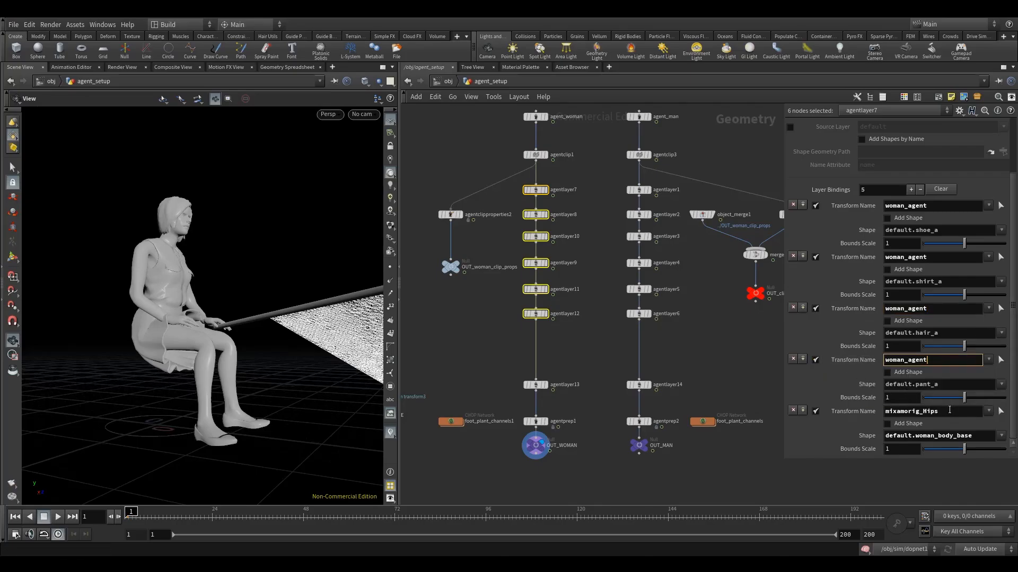
pyautogui.doubleClick(917, 411)
pyautogui.hotkey('ctrl', 'v')
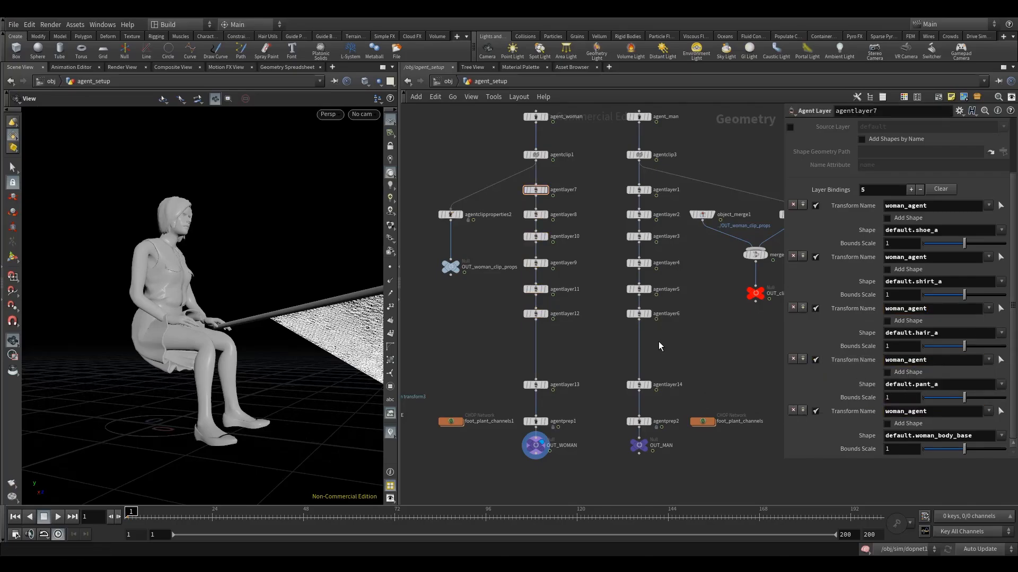
# On the man's six clothing agent layers, set the first layer binding's Transform Name to man_agent and copy the name
pyautogui.moveTo(659, 341); pyautogui.dragTo(609, 160)
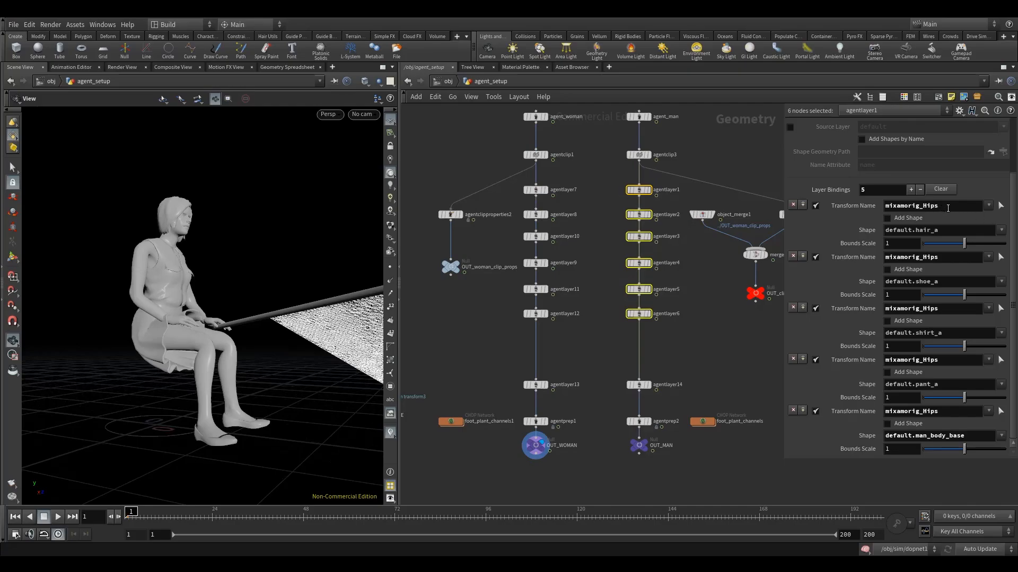
pyautogui.click(970, 206)
pyautogui.click(988, 205)
pyautogui.scroll(-5, 980, 380)
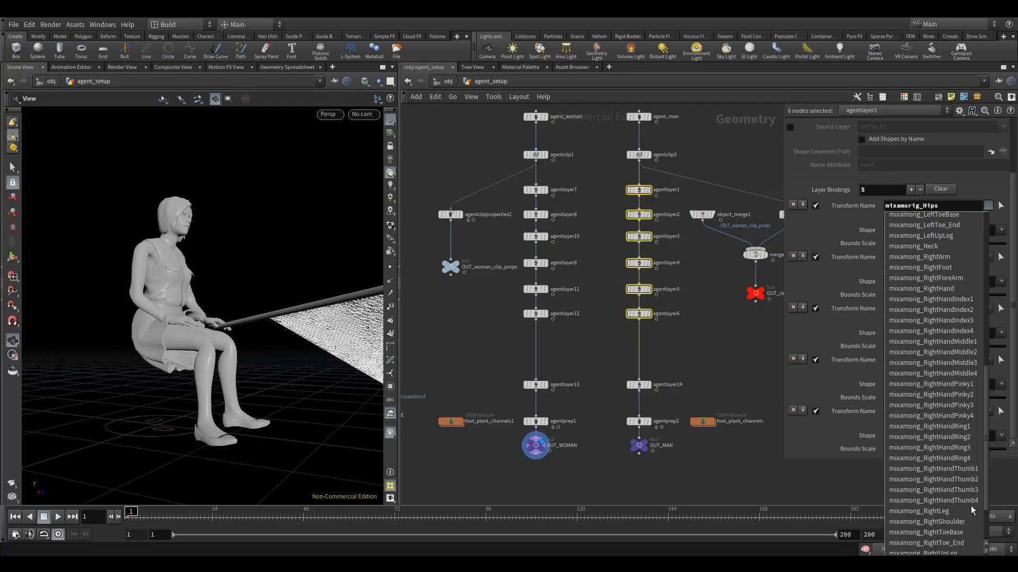
pyautogui.scroll(-3, 971, 505)
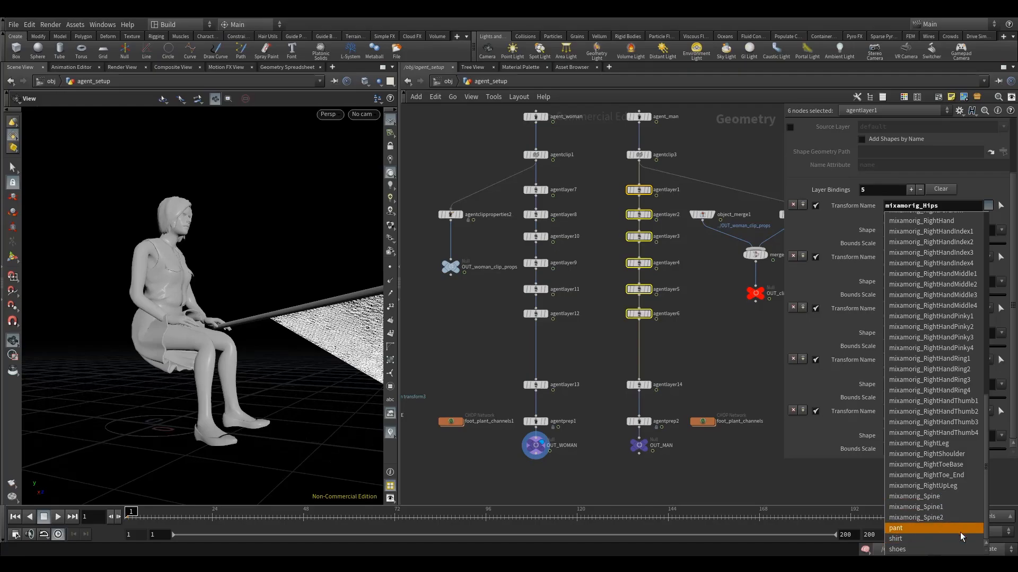
pyautogui.moveTo(984, 516); pyautogui.dragTo(989, 298)
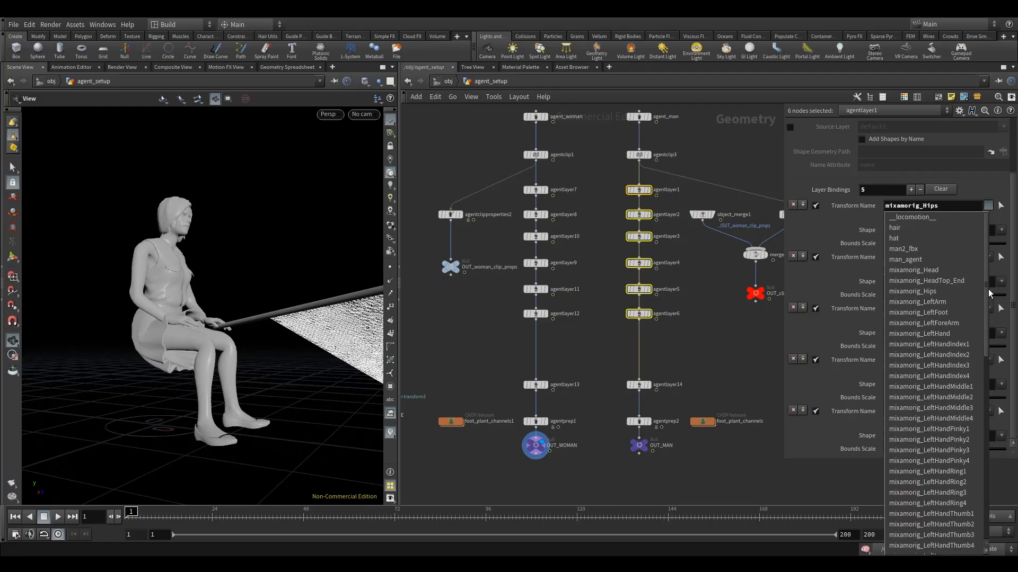
pyautogui.click(912, 259)
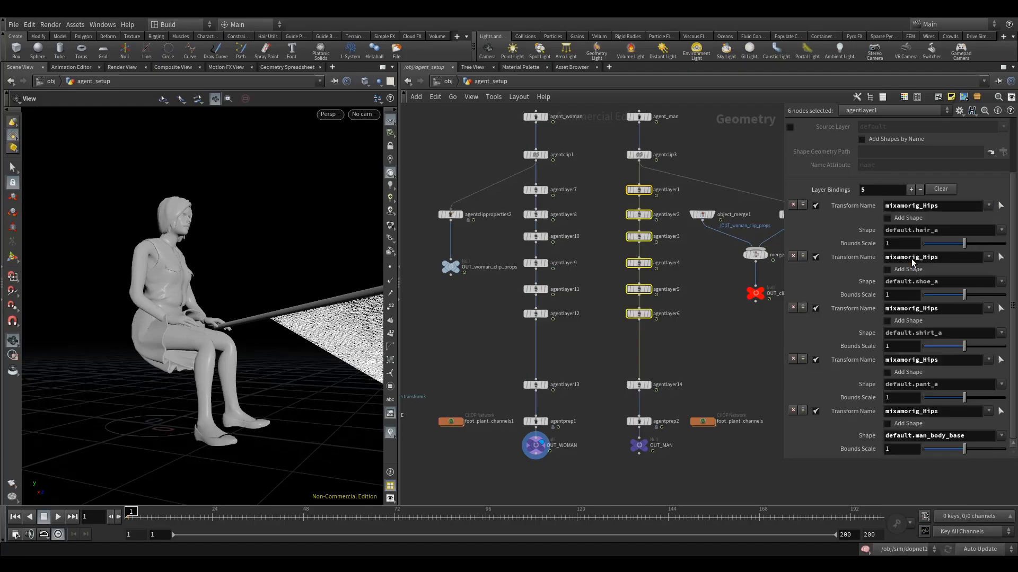
pyautogui.doubleClick(944, 204)
pyautogui.hotkey('ctrl', 'c')
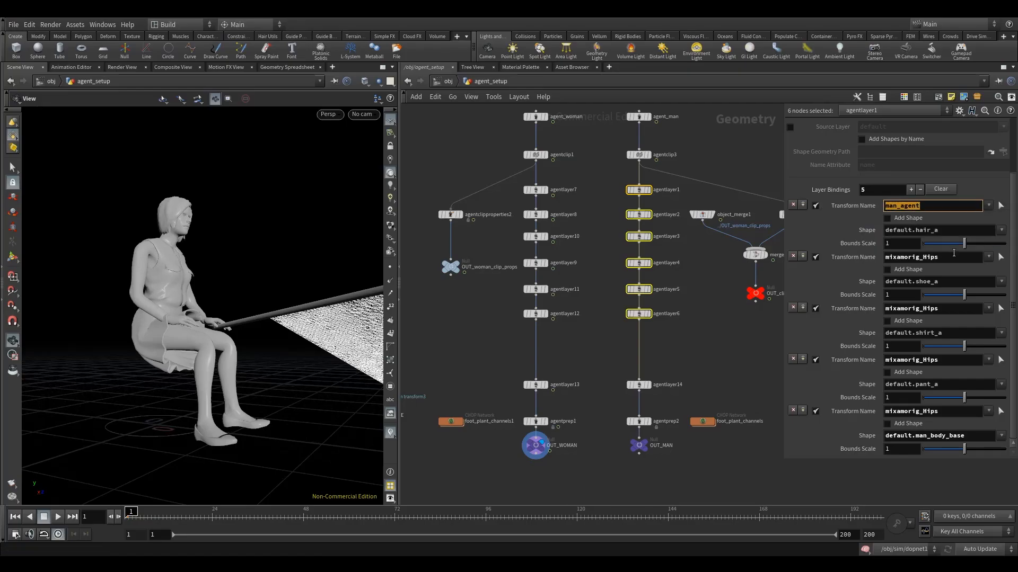
# Set the Transform Name of the remaining four layer bindings on the six man agent layers to man_agent
pyautogui.moveTo(954, 257); pyautogui.dragTo(795, 258)
pyautogui.hotkey('ctrl', 'v')
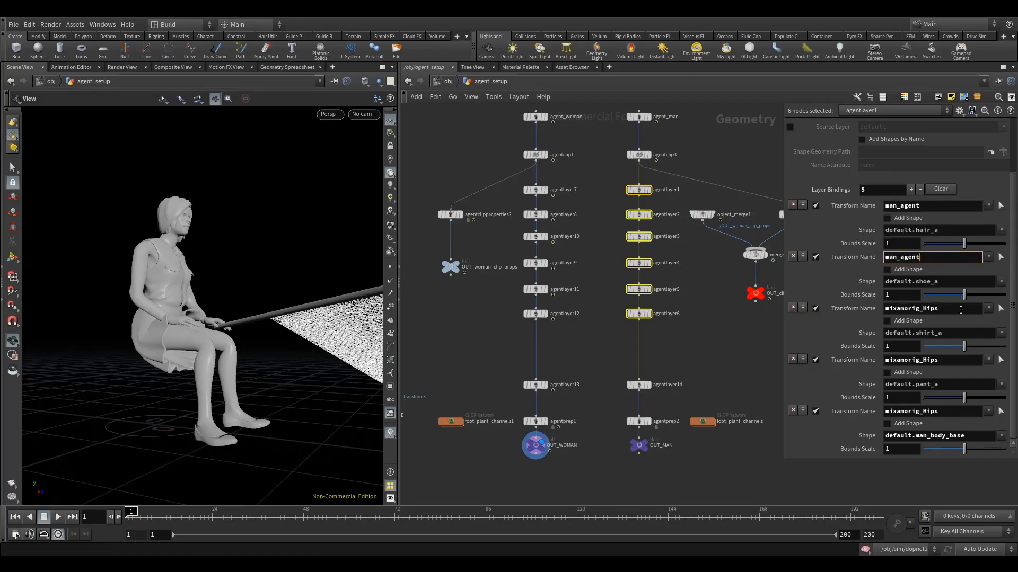
pyautogui.moveTo(961, 310); pyautogui.dragTo(833, 312)
pyautogui.hotkey('ctrl', 'v')
pyautogui.moveTo(957, 360); pyautogui.dragTo(834, 363)
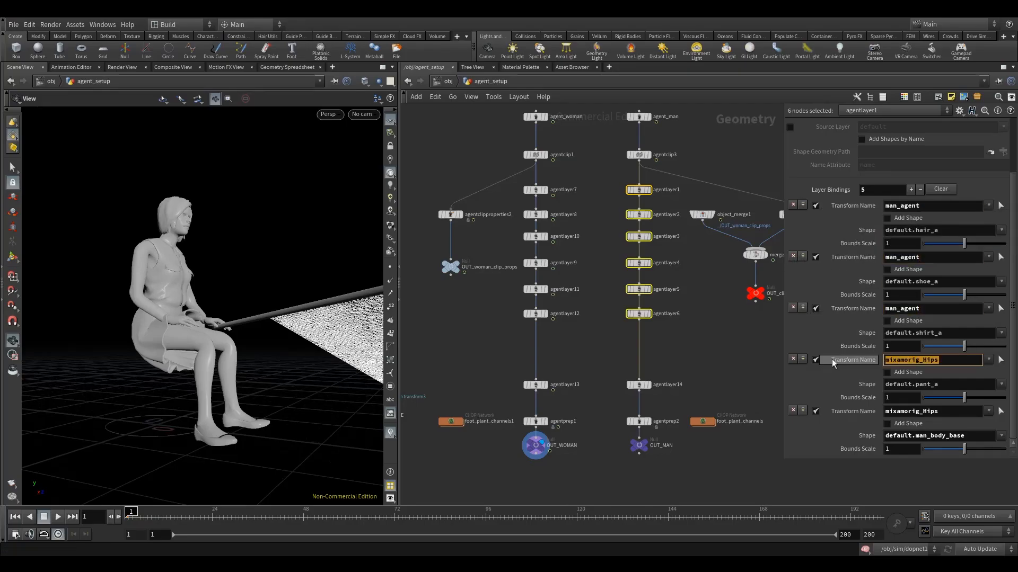
pyautogui.hotkey('ctrl', 'v')
pyautogui.moveTo(954, 412); pyautogui.dragTo(762, 408)
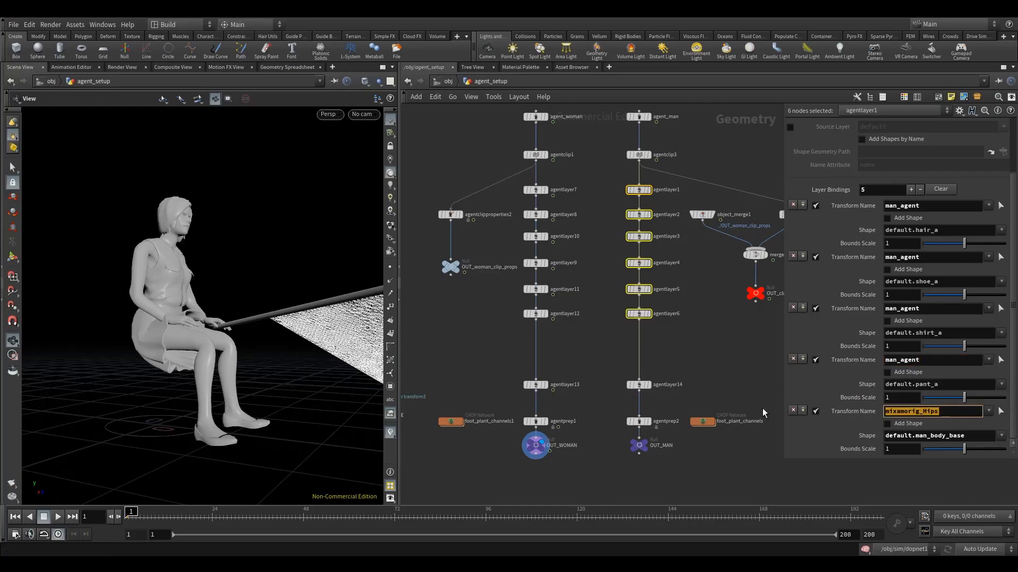
pyautogui.hotkey('ctrl', 'v')
pyautogui.click(724, 350)
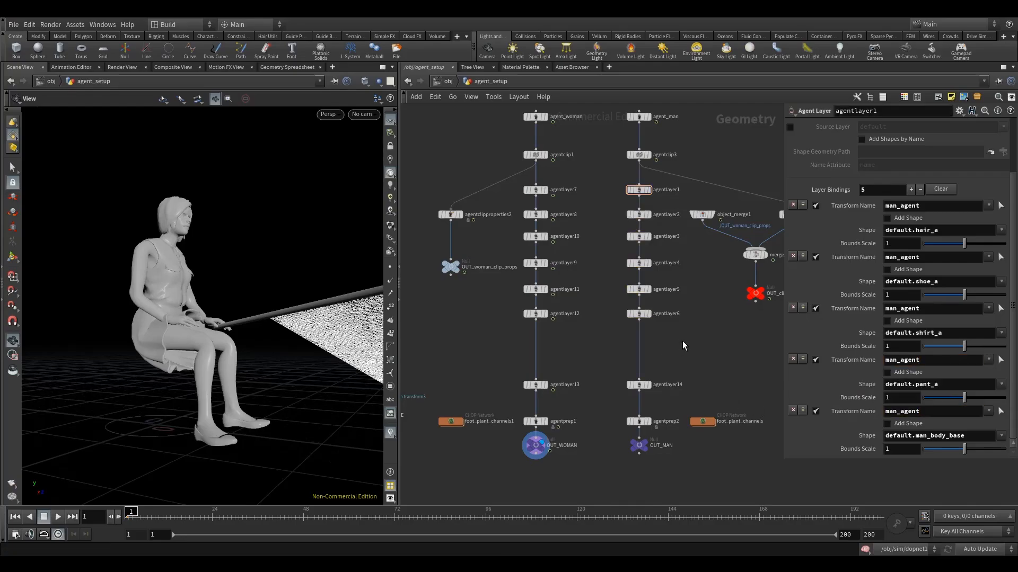
pyautogui.moveTo(682, 345); pyautogui.dragTo(614, 299)
pyautogui.click(692, 357)
# Go into the sim geometry network and reset the simulation of the dopnet1 DOP network
pyautogui.click(440, 82)
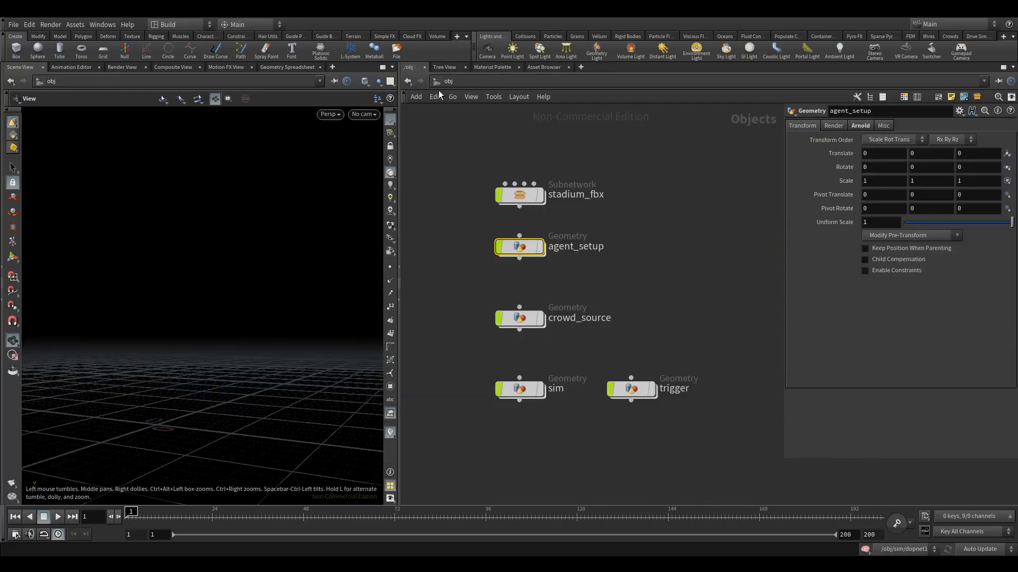
pyautogui.moveTo(527, 322)
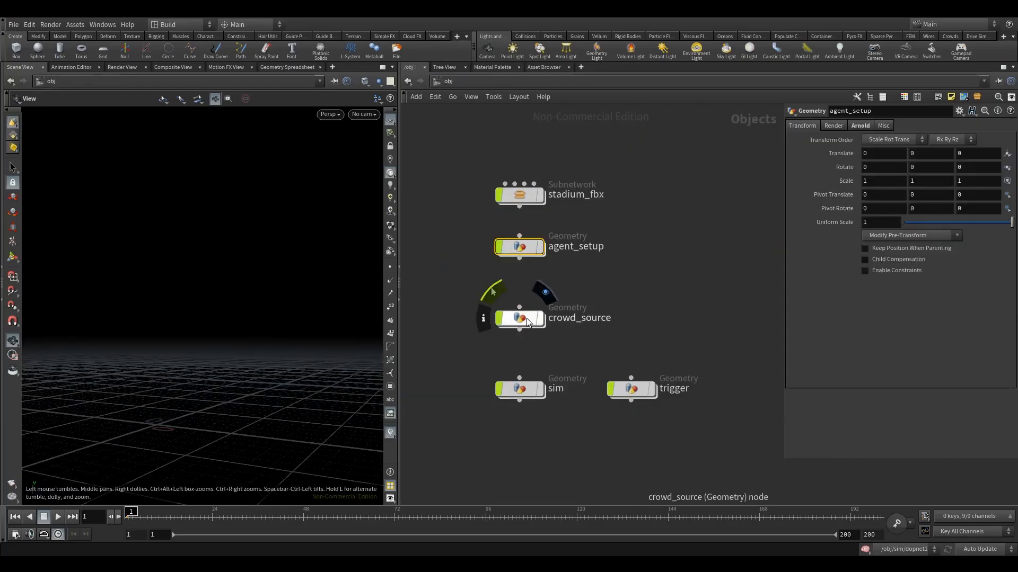
pyautogui.doubleClick(527, 386)
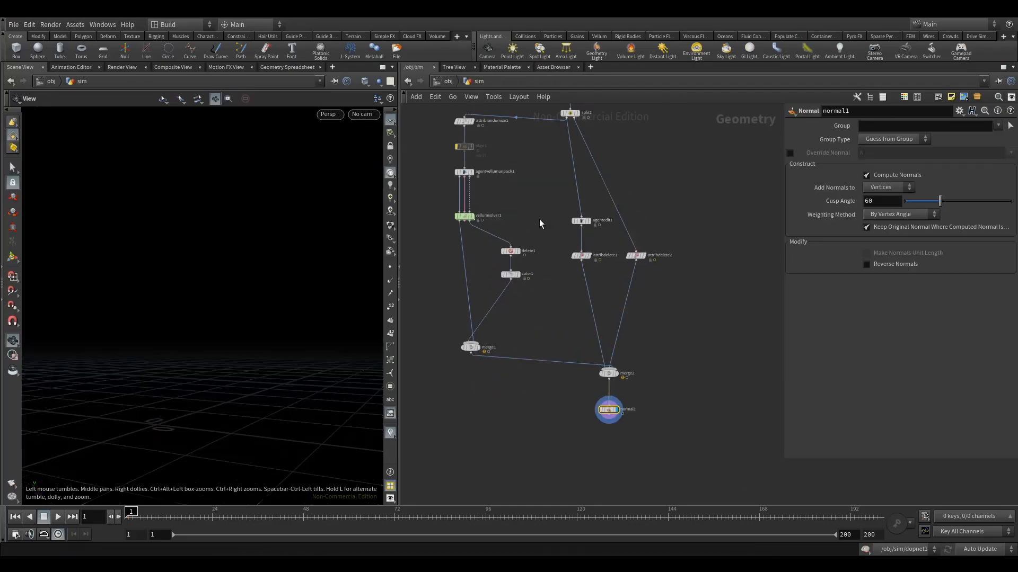
pyautogui.moveTo(538, 197); pyautogui.dragTo(553, 256, button='middle')
pyautogui.moveTo(552, 133); pyautogui.dragTo(615, 160)
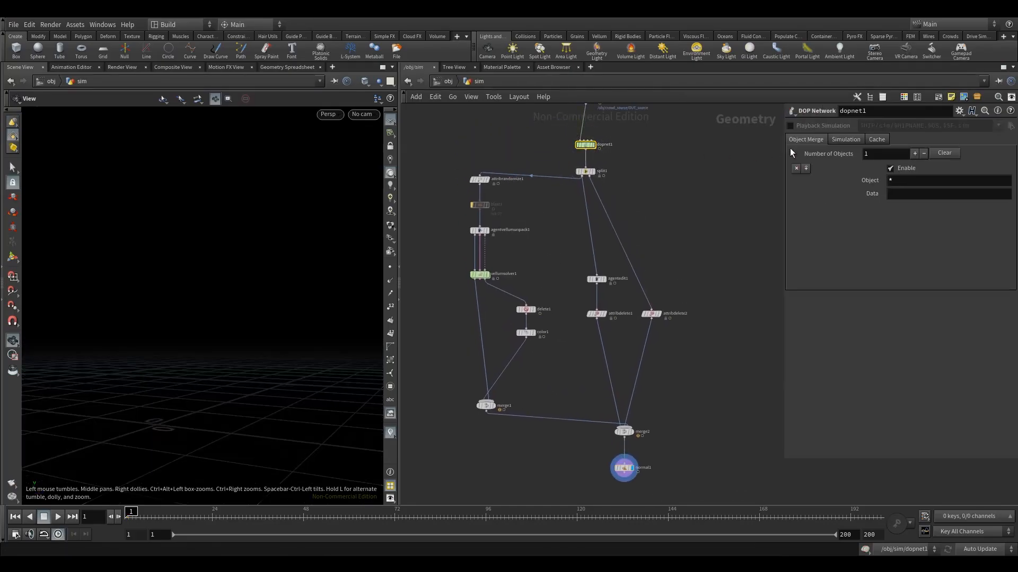
pyautogui.click(851, 141)
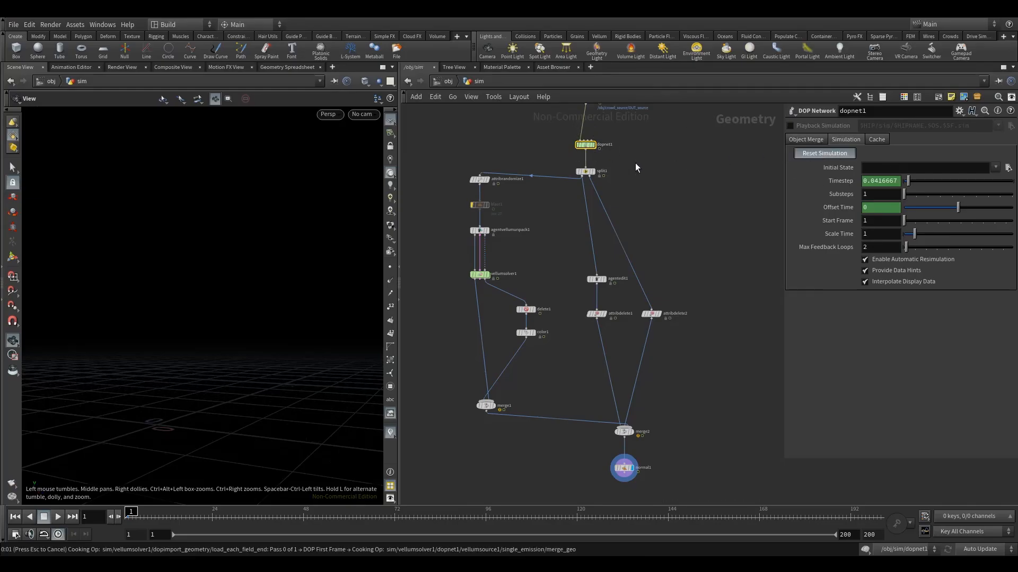
# Display the DOP network's output and frame the simulated stadium crowd up close in the viewport
pyautogui.moveTo(589, 145)
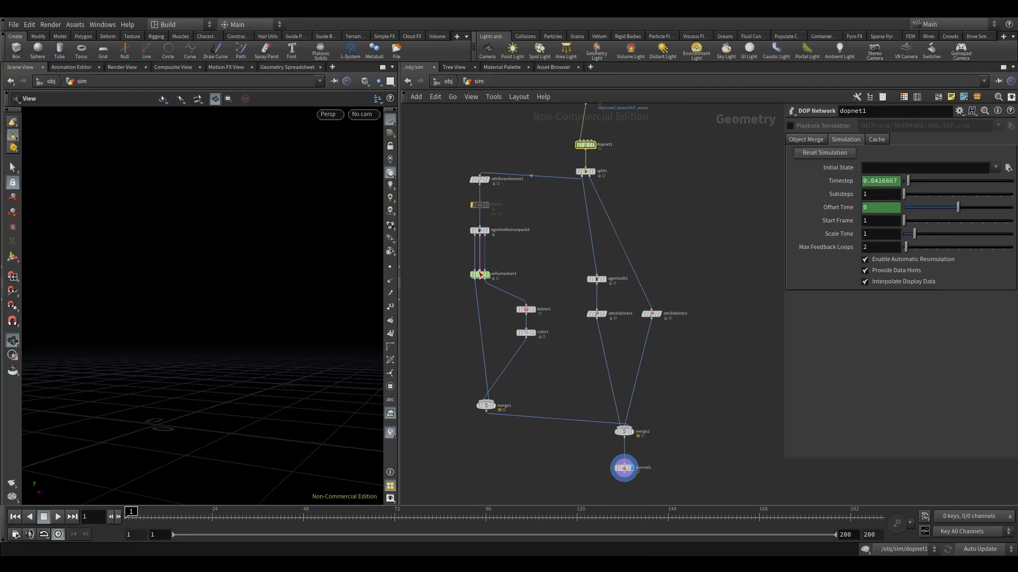
pyautogui.moveTo(576, 380); pyautogui.dragTo(574, 331, button='middle')
pyautogui.click(621, 419)
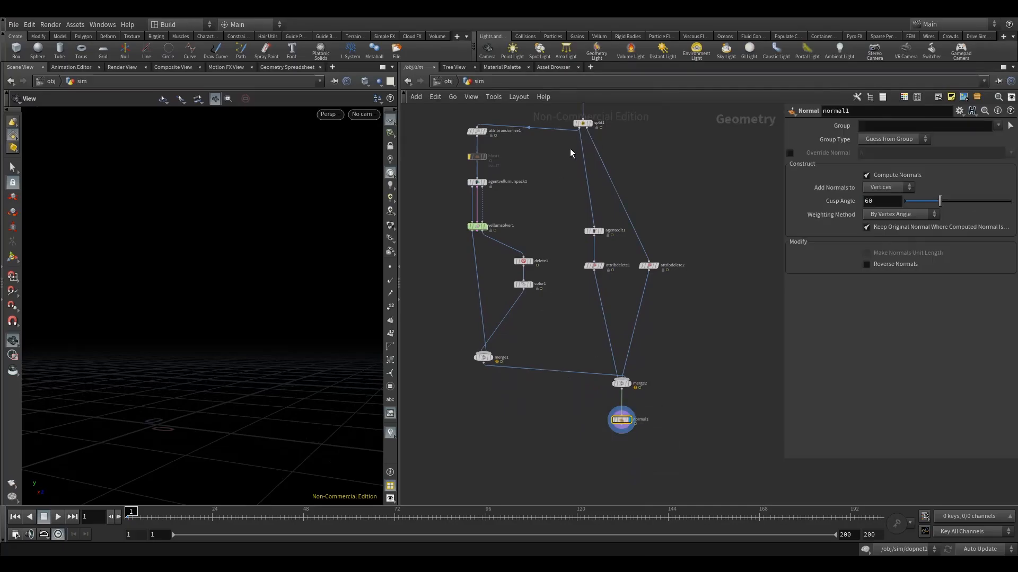
pyautogui.moveTo(593, 82); pyautogui.dragTo(596, 183, button='middle')
pyautogui.click(584, 197)
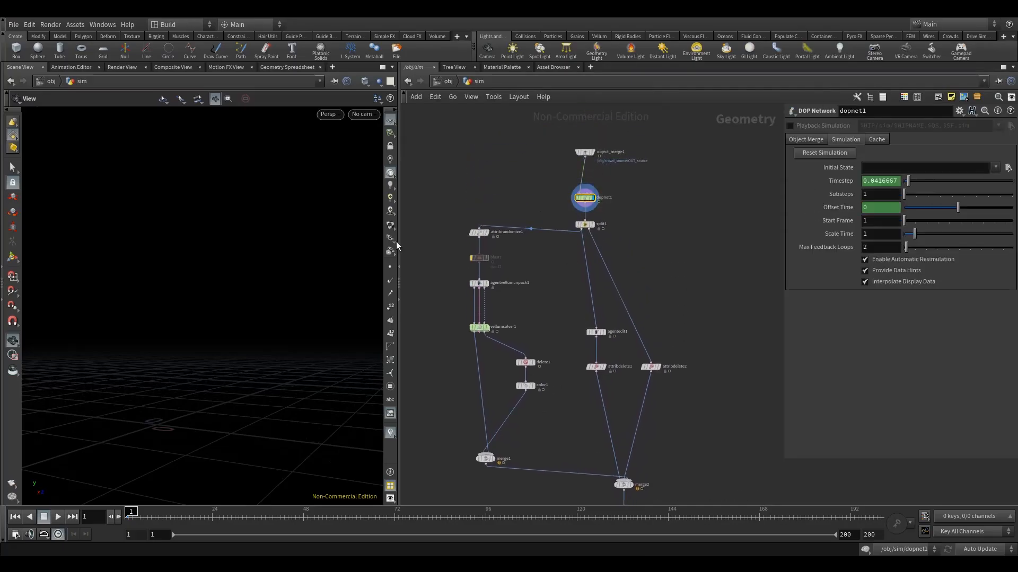
pyautogui.press('f')
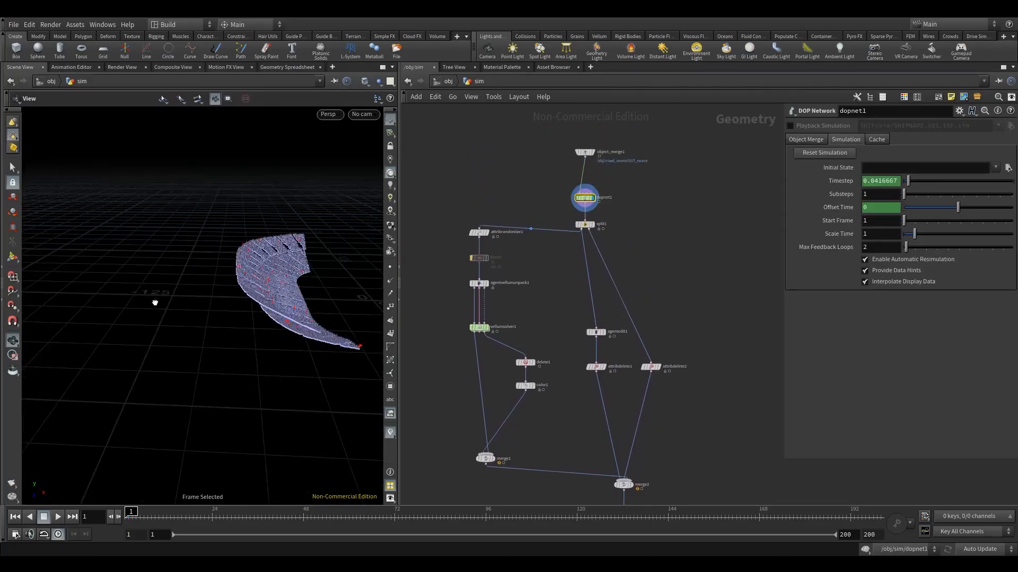
pyautogui.moveTo(155, 302); pyautogui.dragTo(229, 297)
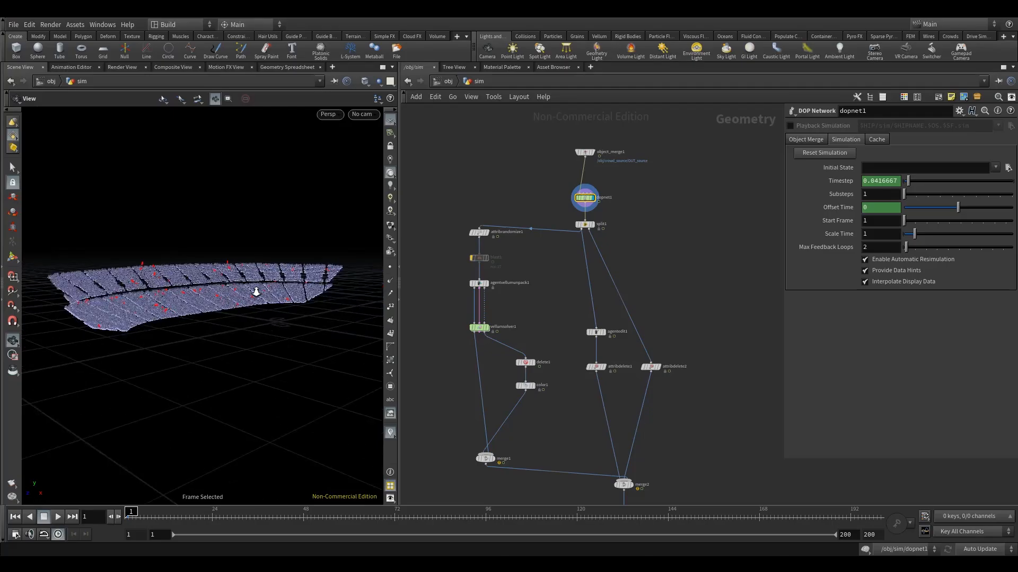
pyautogui.moveTo(256, 292); pyautogui.dragTo(384, 267, button='right')
pyautogui.moveTo(187, 323); pyautogui.dragTo(243, 318, button='right')
# Place the normal node closer below the final merge, then add a File Cache node connected to its output and display it
pyautogui.moveTo(525, 307); pyautogui.dragTo(524, 177, button='middle')
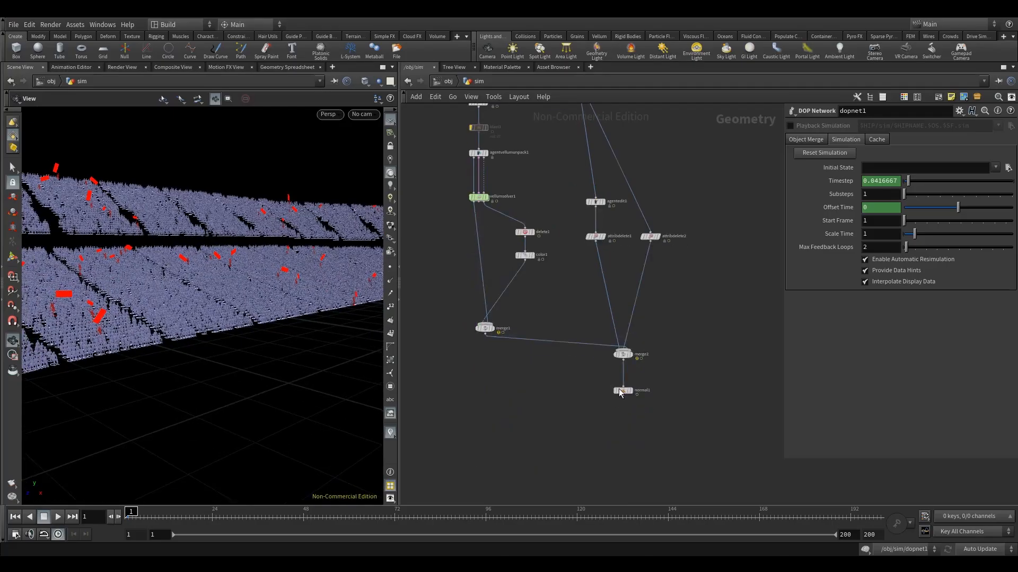
pyautogui.moveTo(590, 376); pyautogui.dragTo(562, 317, button='middle')
pyautogui.click(596, 334)
pyautogui.moveTo(596, 335); pyautogui.dragTo(596, 321)
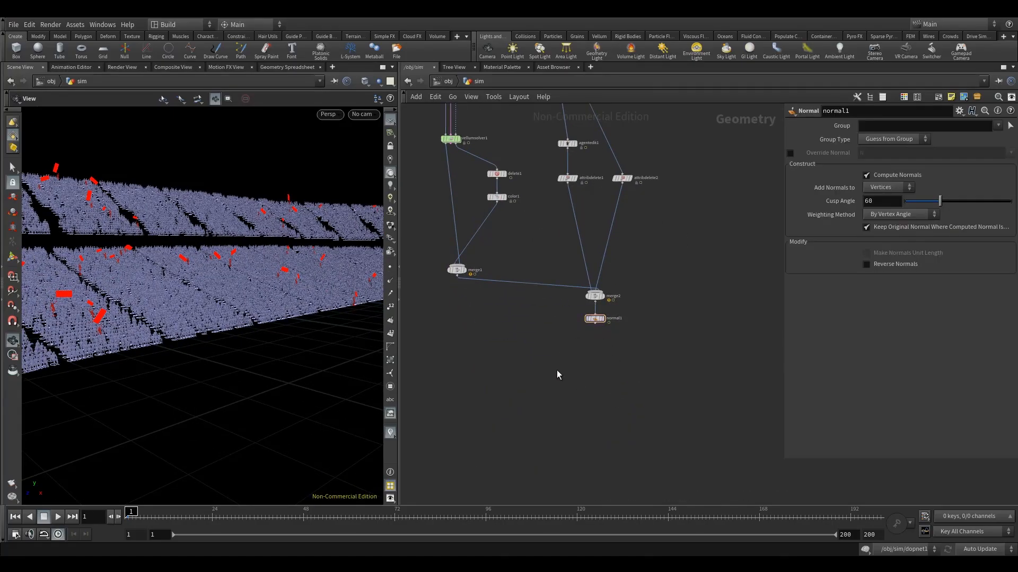
pyautogui.press('Tab')
pyautogui.write('filec')
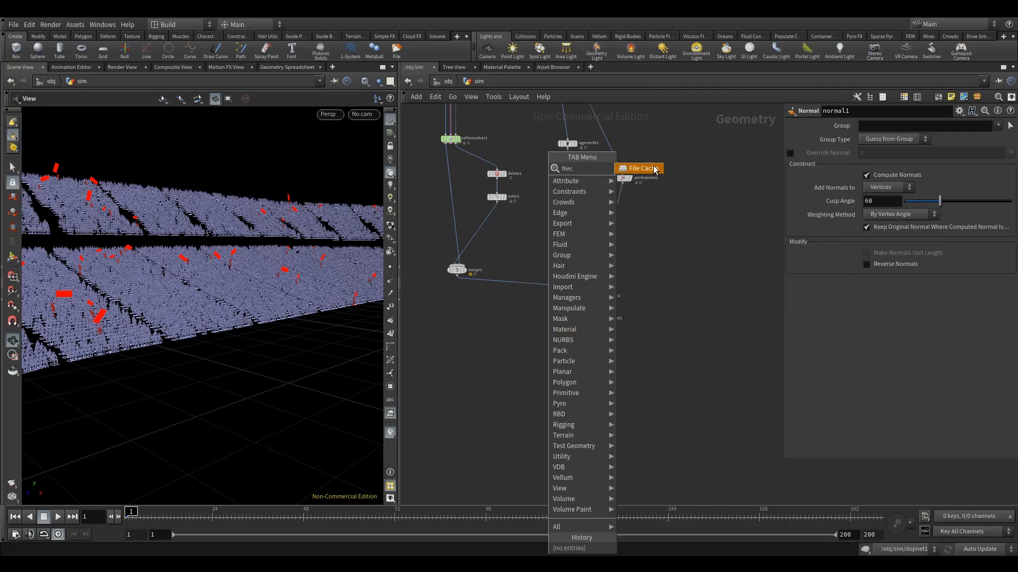
pyautogui.press('Return')
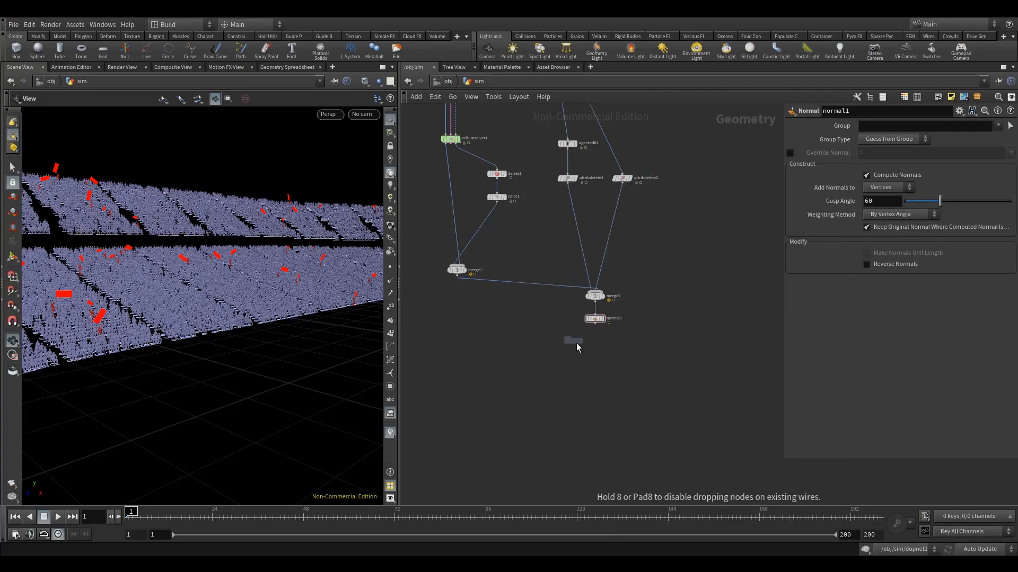
pyautogui.click(595, 359)
pyautogui.click(594, 324)
pyautogui.click(595, 354)
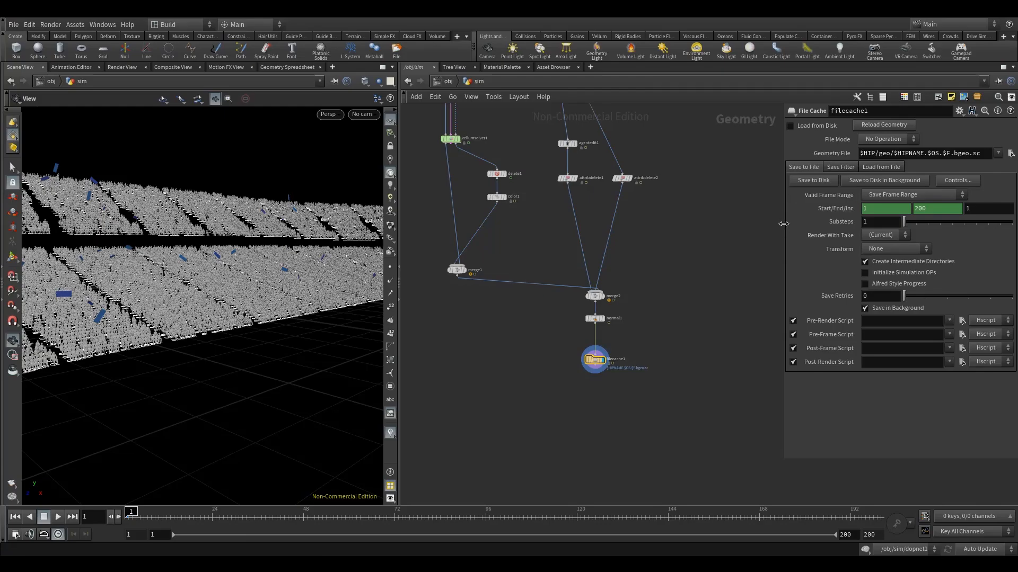
# Create a v2 folder in $HIP/sim and set the file cache's Geometry File to $HIP/sim/v2/crowdSim.v2.$F3.bgeo
pyautogui.moveTo(784, 223); pyautogui.dragTo(718, 223)
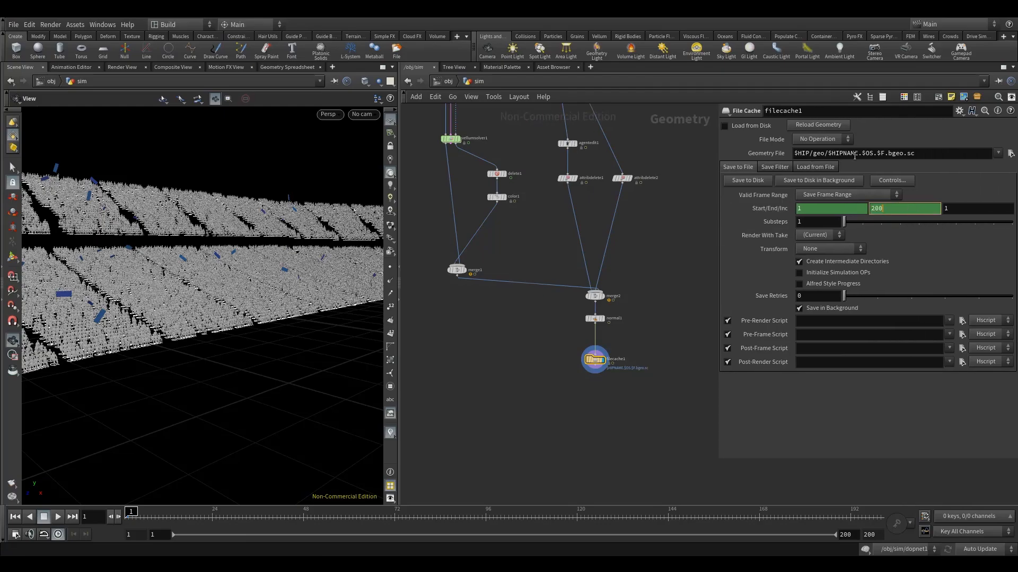
pyautogui.click(877, 153)
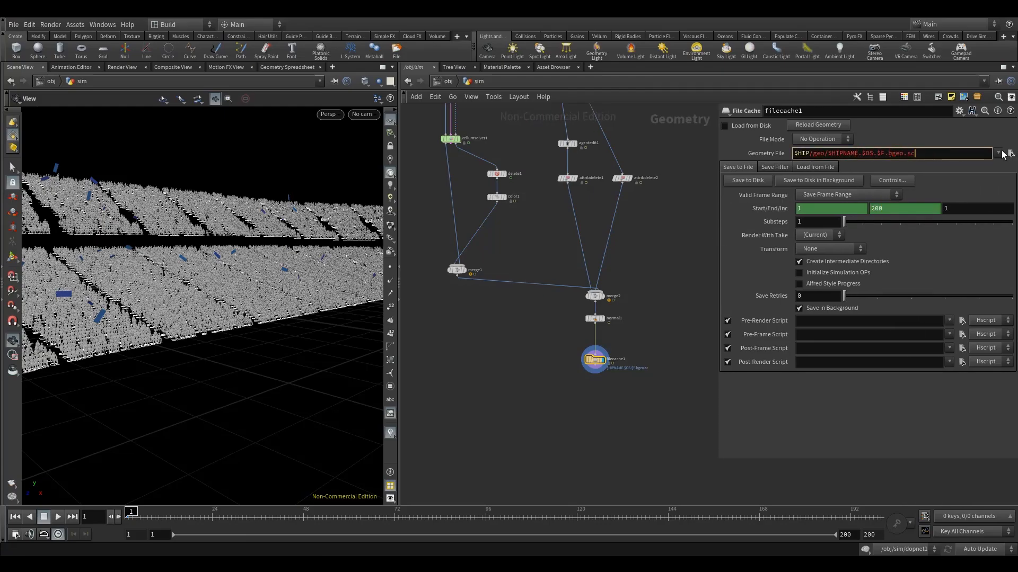
pyautogui.click(1010, 154)
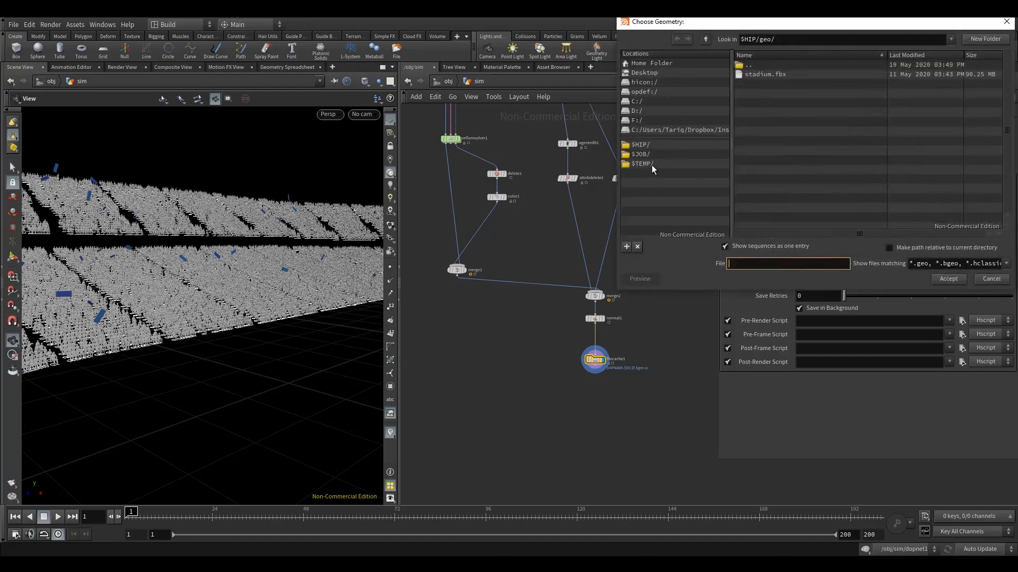
pyautogui.click(648, 146)
pyautogui.doubleClick(752, 141)
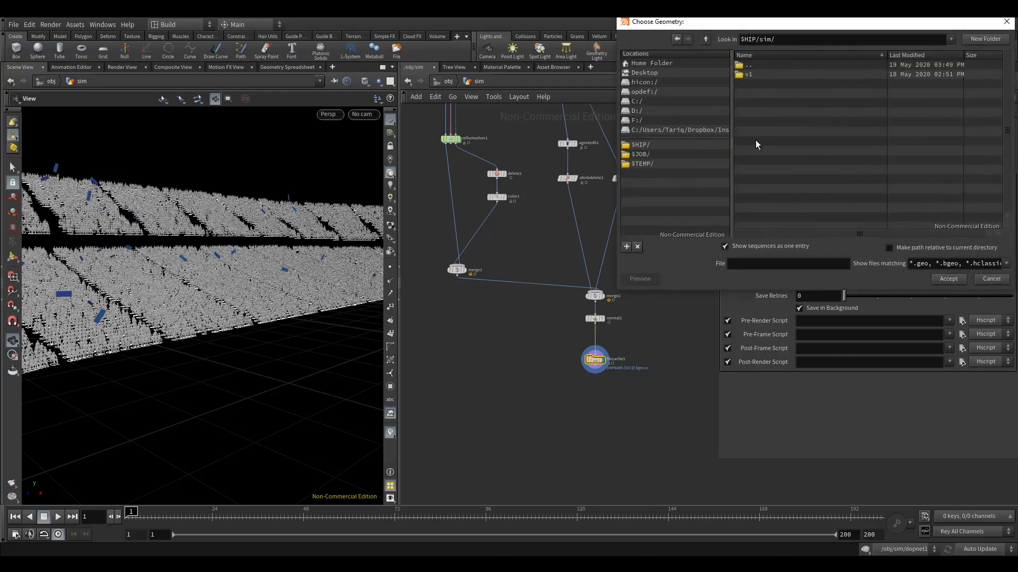
pyautogui.click(985, 39)
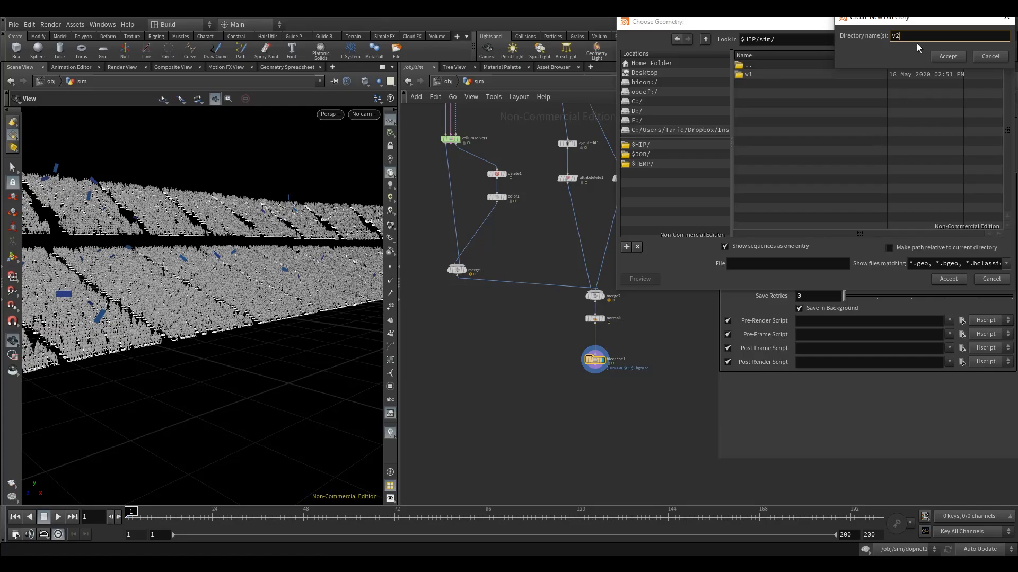
pyautogui.click(946, 57)
pyautogui.click(751, 262)
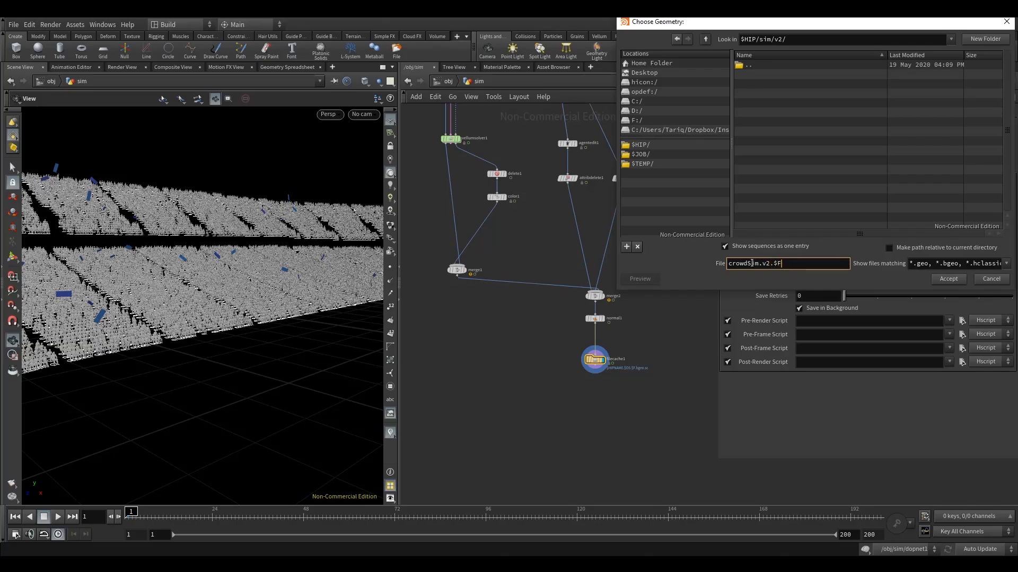
pyautogui.write('3.bgeo')
pyautogui.click(949, 279)
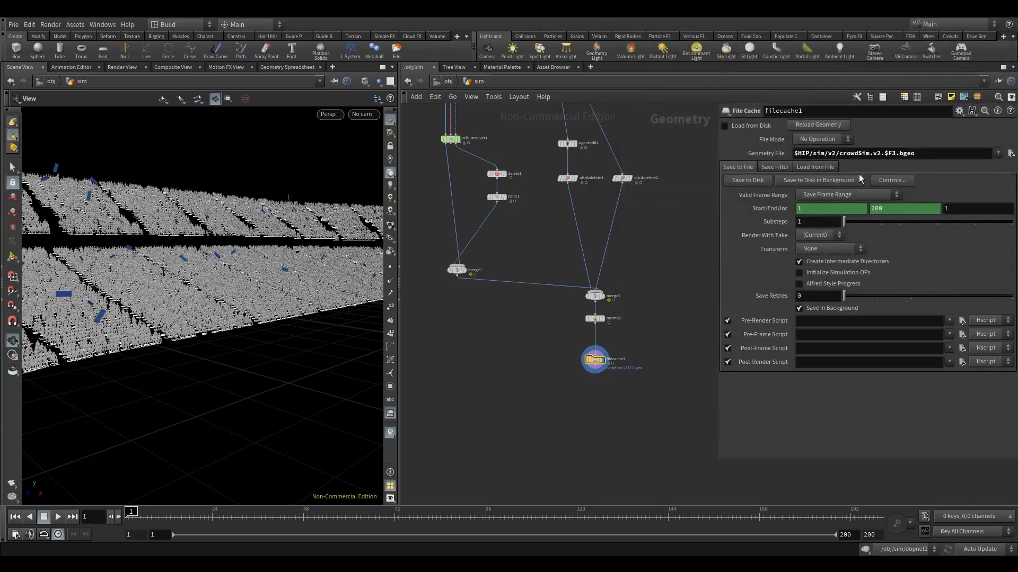
pyautogui.click(942, 151)
# Check the blast node's settings and save the crowd simulation's frame range to disk from the file cache node
pyautogui.moveTo(520, 164)
pyautogui.mouseDown(button='middle')
pyautogui.moveTo(542, 294)
pyautogui.moveTo(524, 162)
pyautogui.mouseUp(button='middle')
pyautogui.click(470, 220)
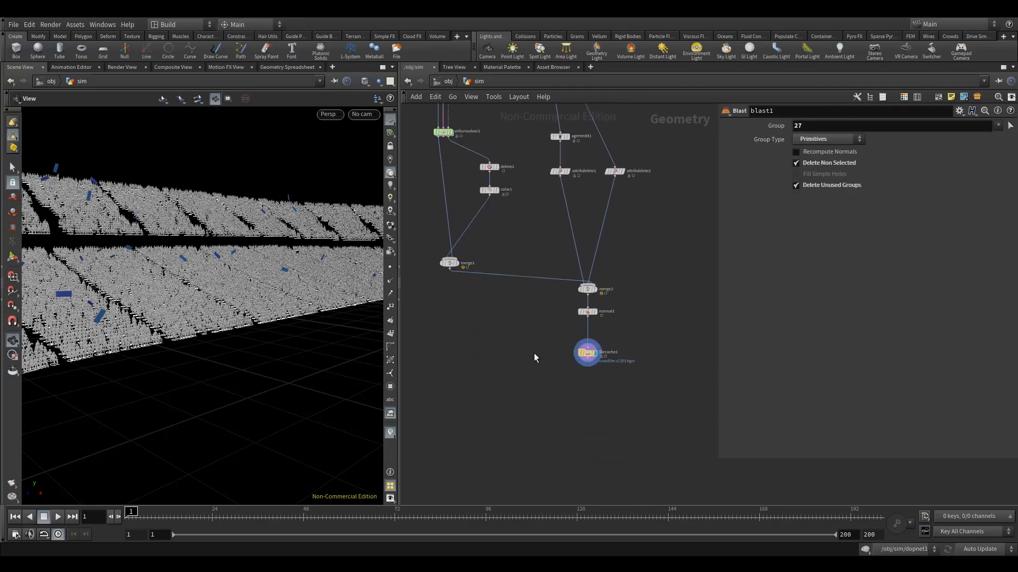
pyautogui.click(588, 353)
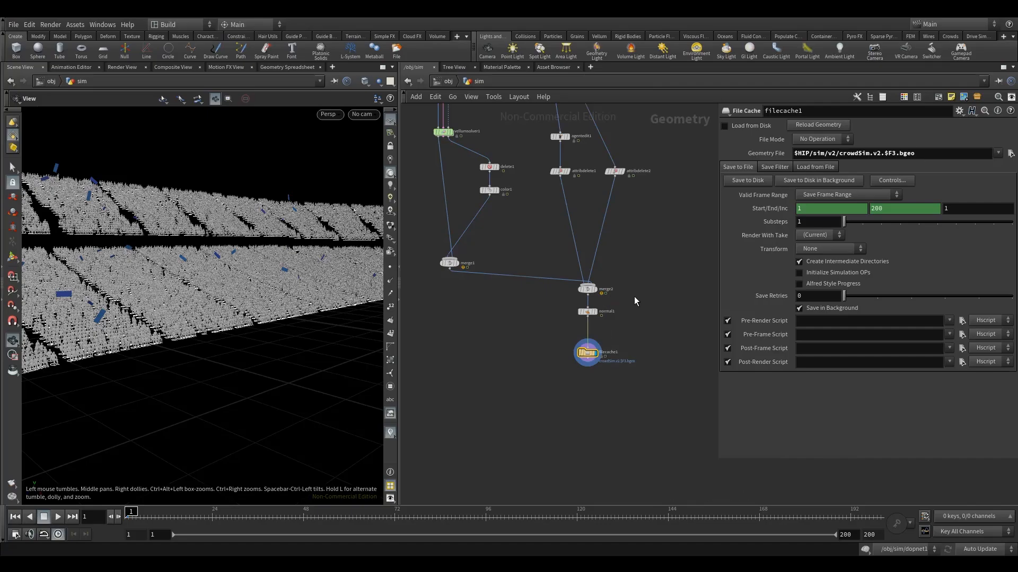
pyautogui.moveTo(667, 282); pyautogui.dragTo(649, 319, button='middle')
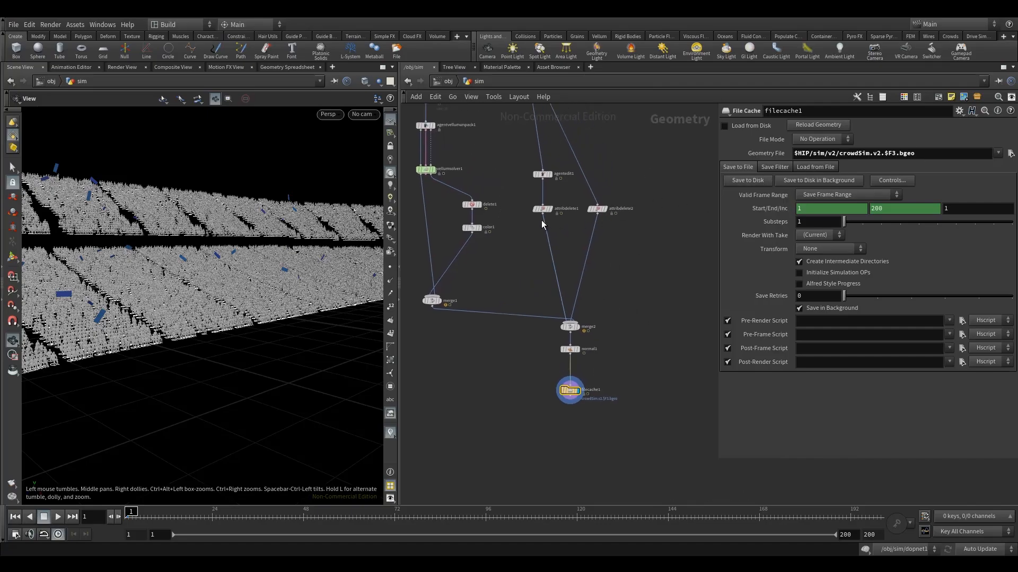
pyautogui.moveTo(596, 208); pyautogui.dragTo(604, 209)
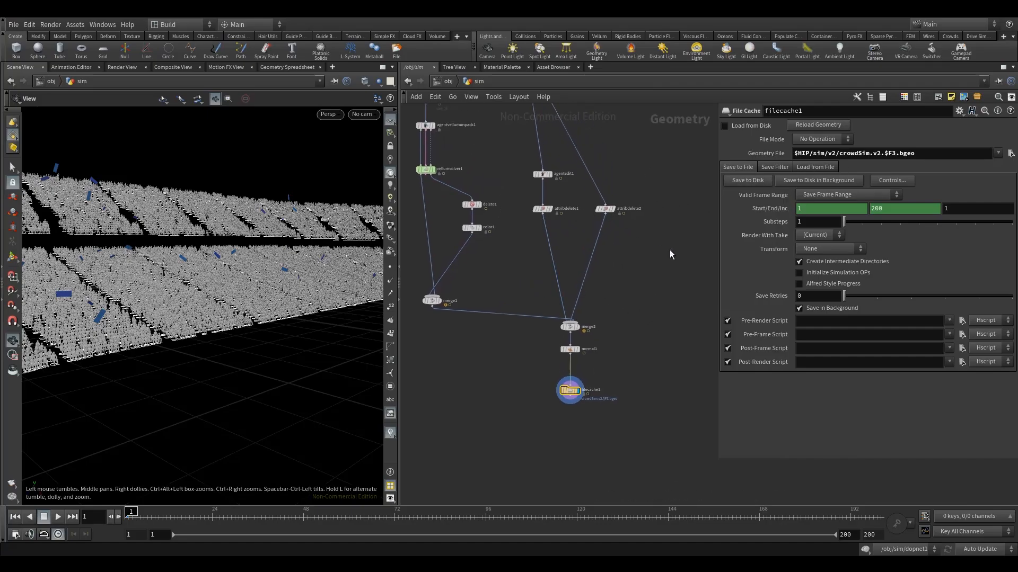
pyautogui.click(749, 180)
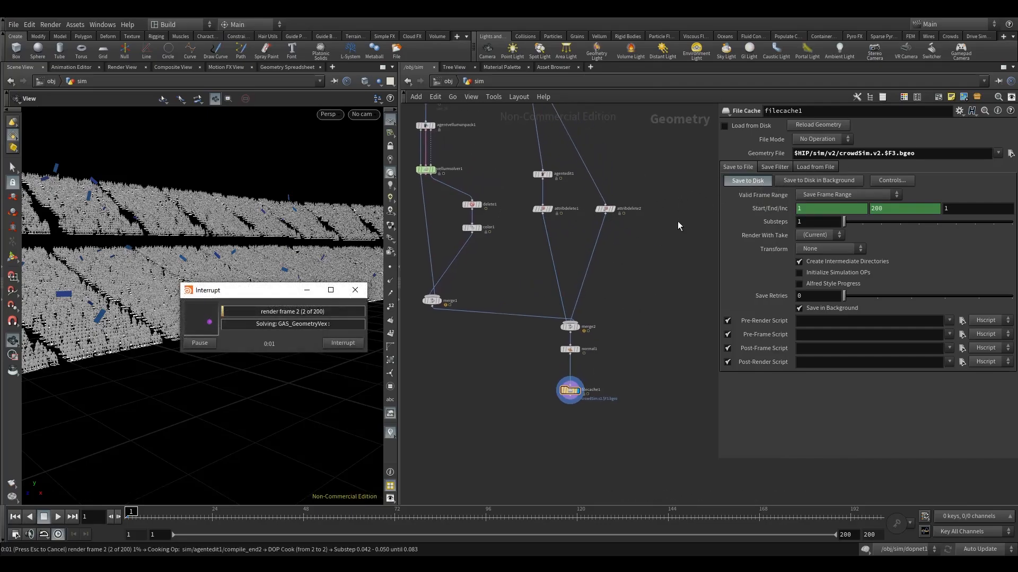